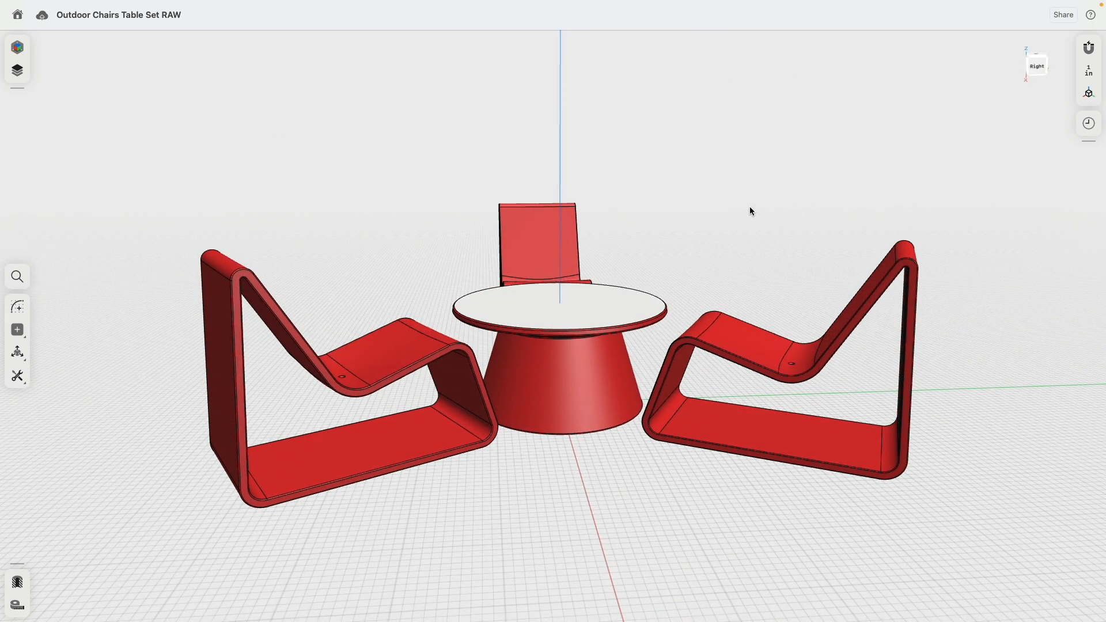
# - Hide Circular Pattern 02, show the Initial Study chair beside the table, and examine both from the front
pyautogui.click(17, 70)
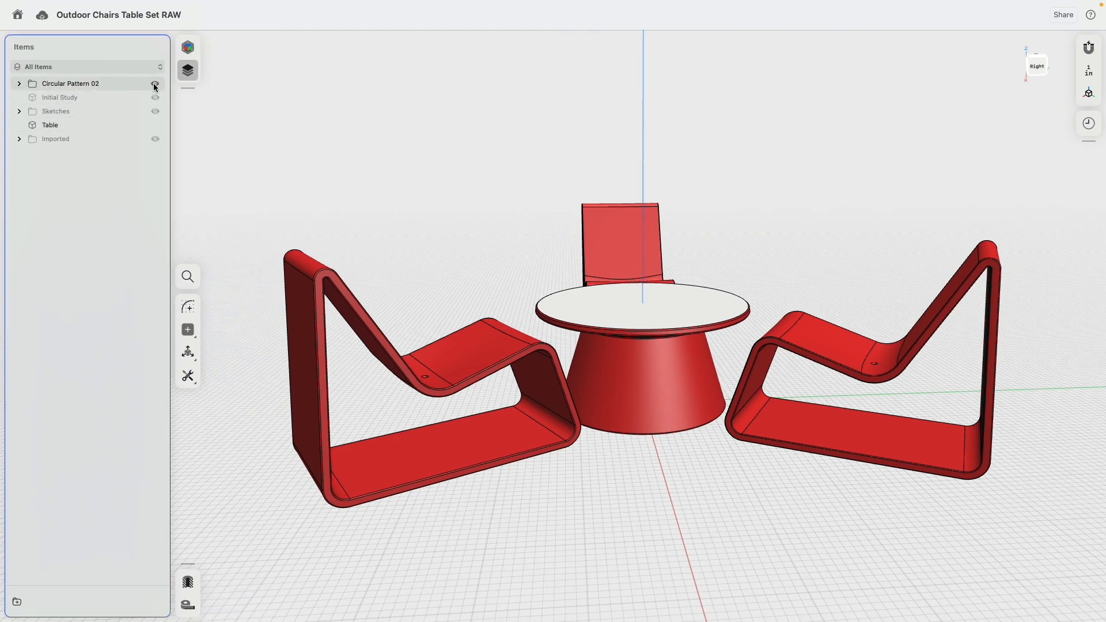
pyautogui.click(155, 83)
pyautogui.moveTo(454, 206); pyautogui.dragTo(529, 199, button='right')
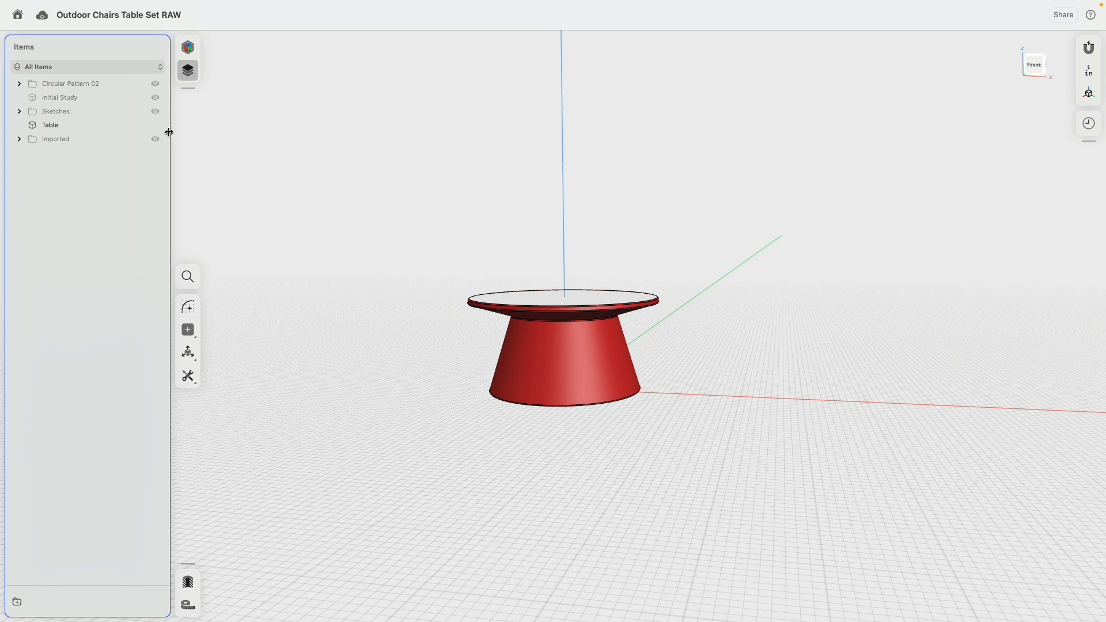
pyautogui.click(155, 97)
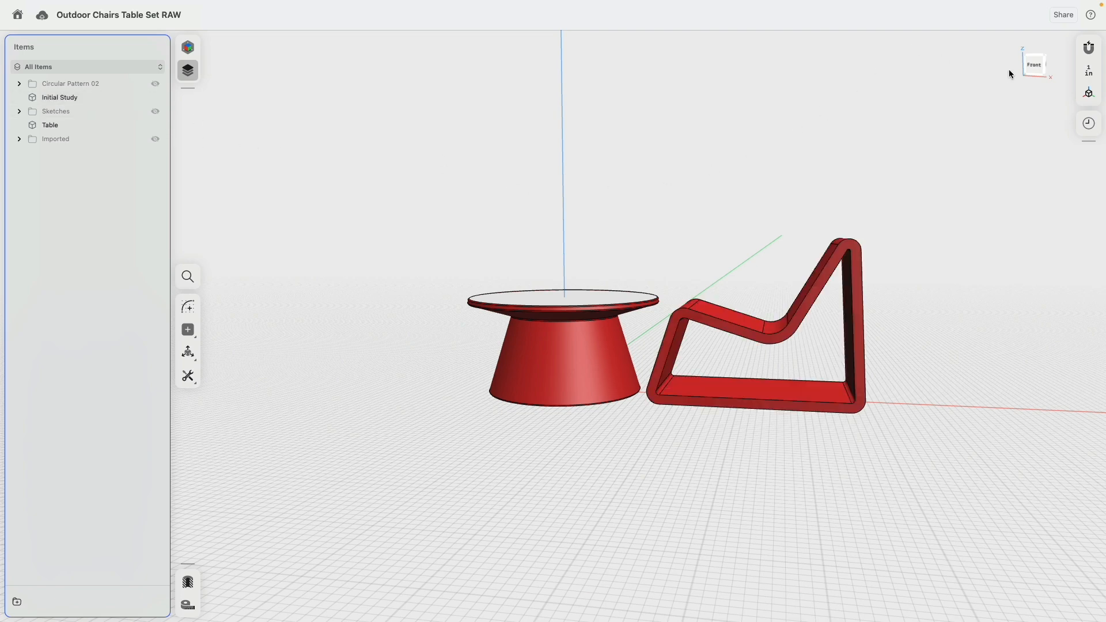
pyautogui.click(1039, 68)
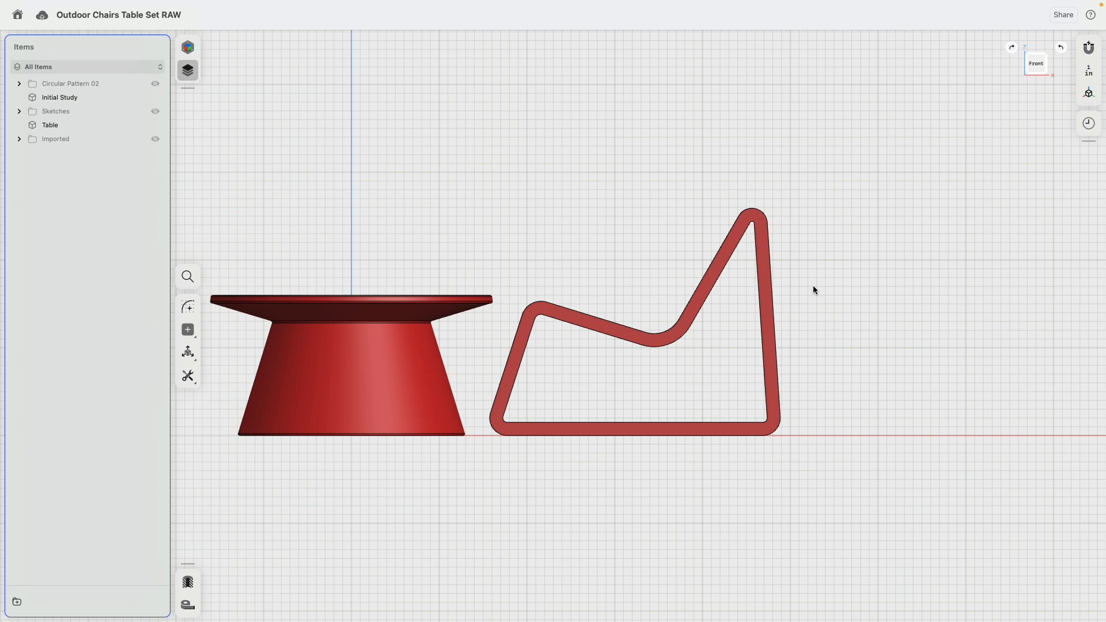
# - Hide the Initial Study chair and show the Circular Pattern 02 and Sketches folders again
pyautogui.moveTo(814, 285); pyautogui.dragTo(621, 159, button='right')
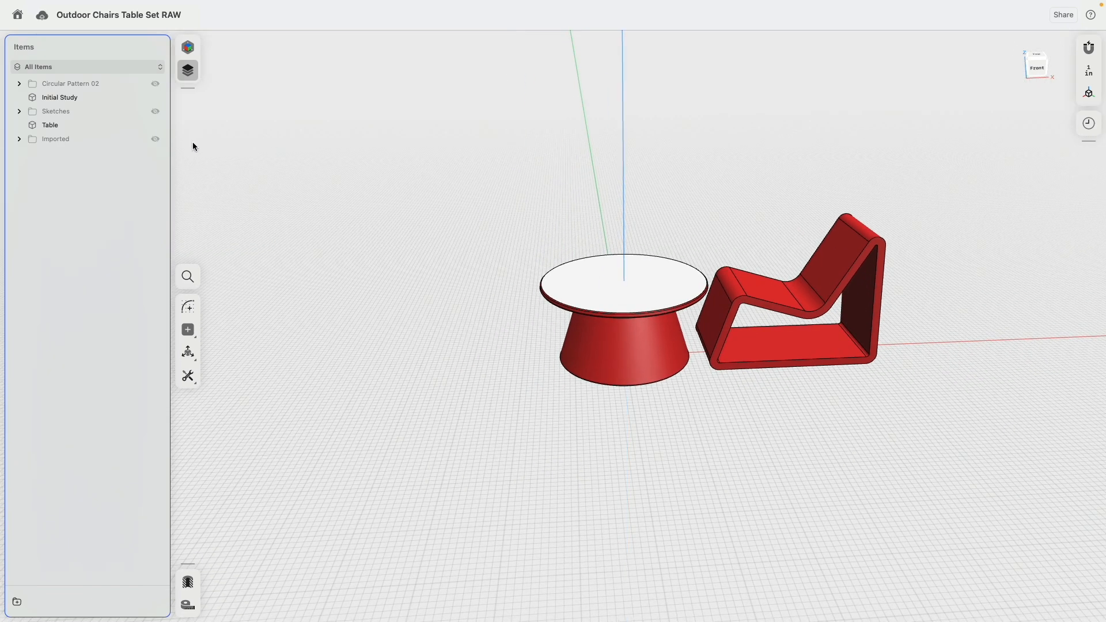
pyautogui.click(156, 98)
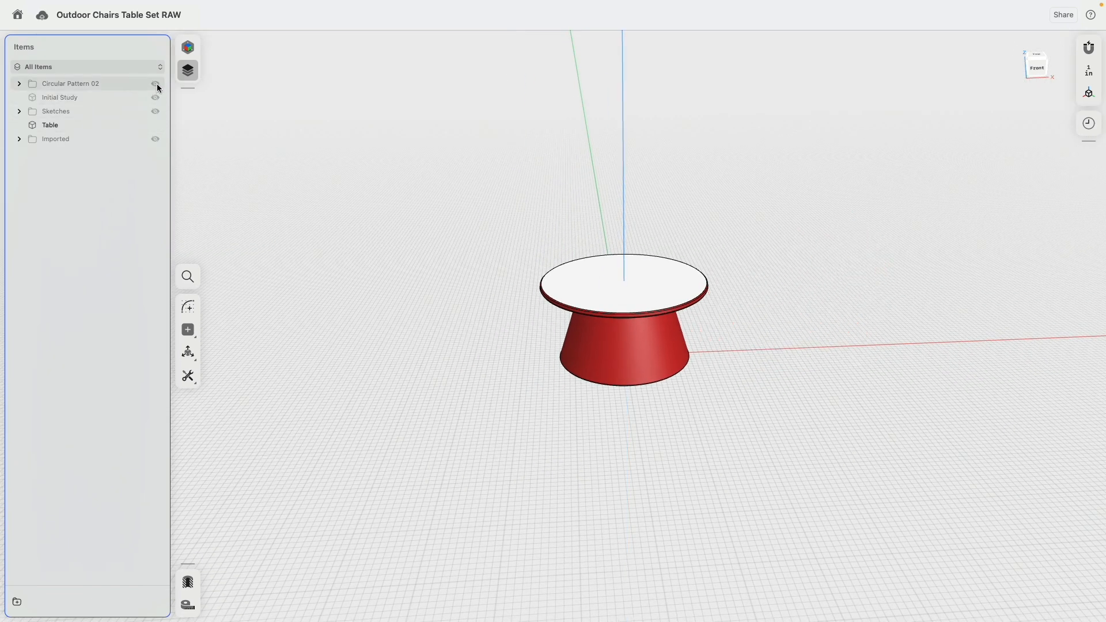
pyautogui.click(157, 84)
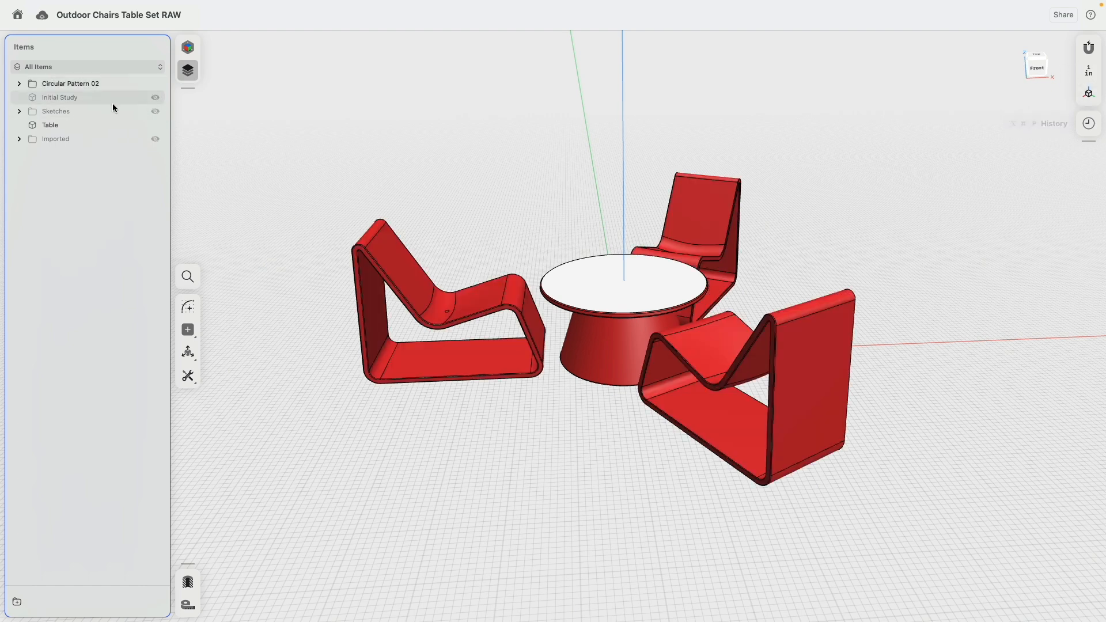
pyautogui.click(155, 111)
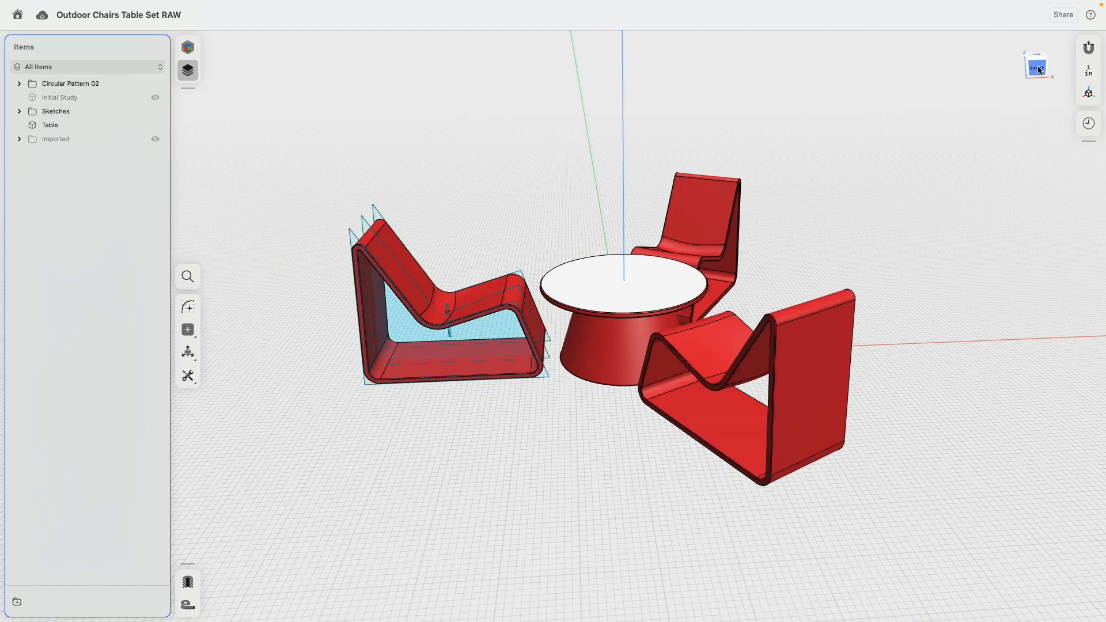
# - Edit the chair's profile sketch in front view, moving the corner between backrest and seat slightly toward the chair's back
pyautogui.scroll(5, 396, 194)
pyautogui.moveTo(430, 202); pyautogui.dragTo(575, 142, button='middle')
pyautogui.scroll(2, 605, 145)
pyautogui.moveTo(611, 147)
pyautogui.mouseDown(button='right')
pyautogui.moveTo(656, 146)
pyautogui.moveTo(623, 145)
pyautogui.moveTo(596, 162)
pyautogui.mouseUp(button='right')
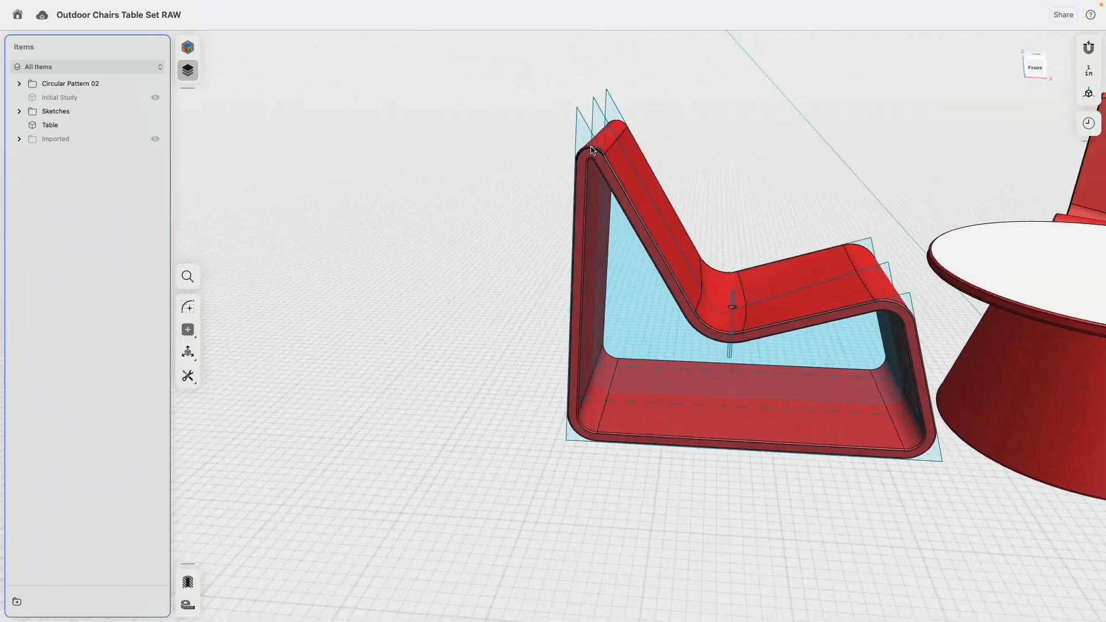
pyautogui.doubleClick(603, 120)
pyautogui.click(1031, 65)
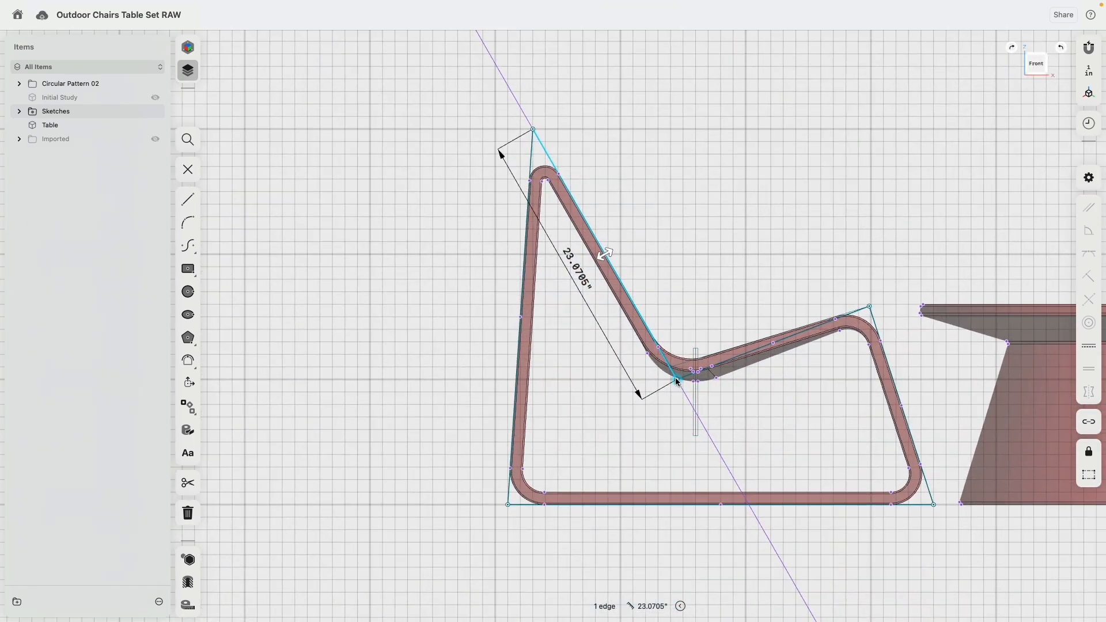
pyautogui.moveTo(678, 382)
pyautogui.mouseDown()
pyautogui.moveTo(656, 390)
pyautogui.moveTo(670, 384)
pyautogui.mouseUp()
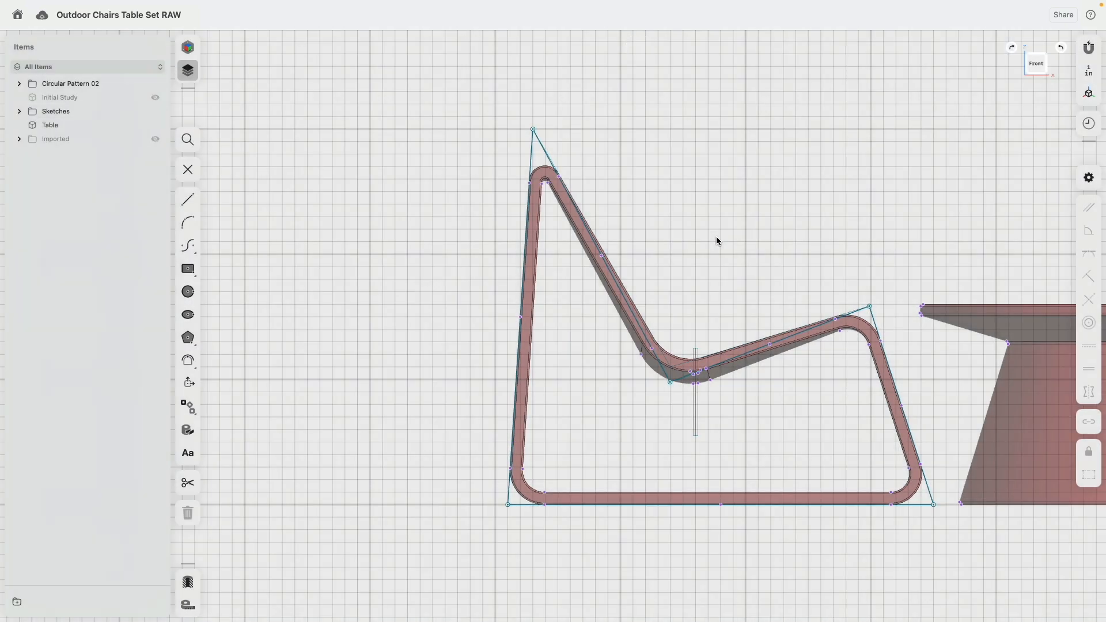
# - Switch to Visualization mode and examine the rendered table and chairs from above
pyautogui.moveTo(716, 238)
pyautogui.mouseDown(button='right')
pyautogui.moveTo(710, 280)
pyautogui.moveTo(751, 263)
pyautogui.mouseUp(button='right')
pyautogui.scroll(-10, 752, 267)
pyautogui.click(193, 47)
pyautogui.click(113, 68)
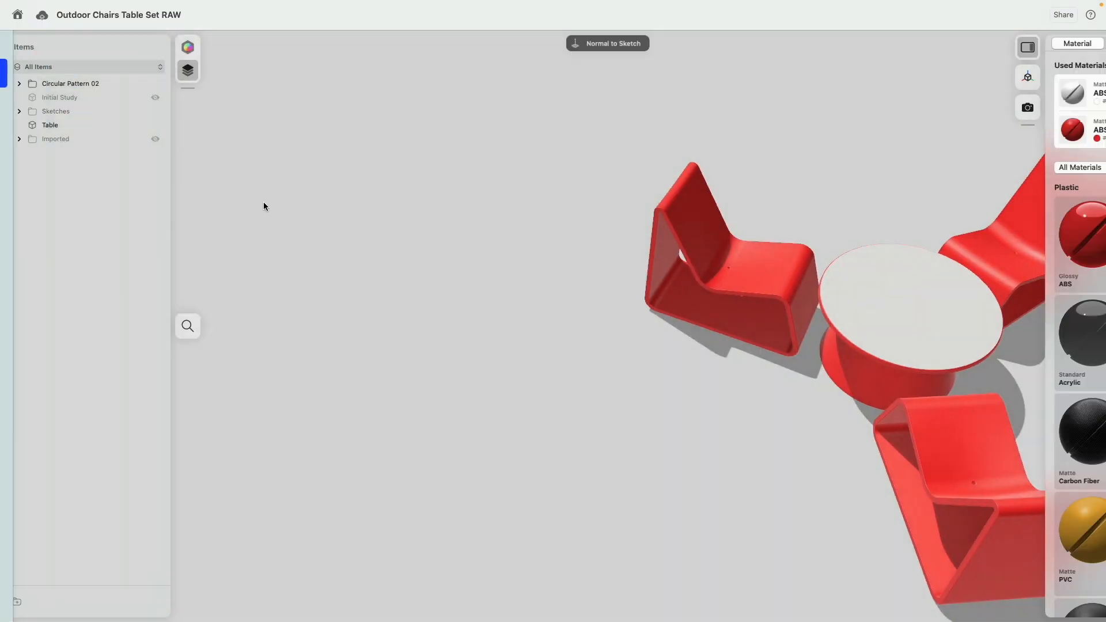
pyautogui.moveTo(564, 397); pyautogui.dragTo(296, 317, button='middle')
pyautogui.moveTo(420, 351); pyautogui.dragTo(436, 343, button='right')
pyautogui.moveTo(436, 342); pyautogui.dragTo(459, 419, button='middle')
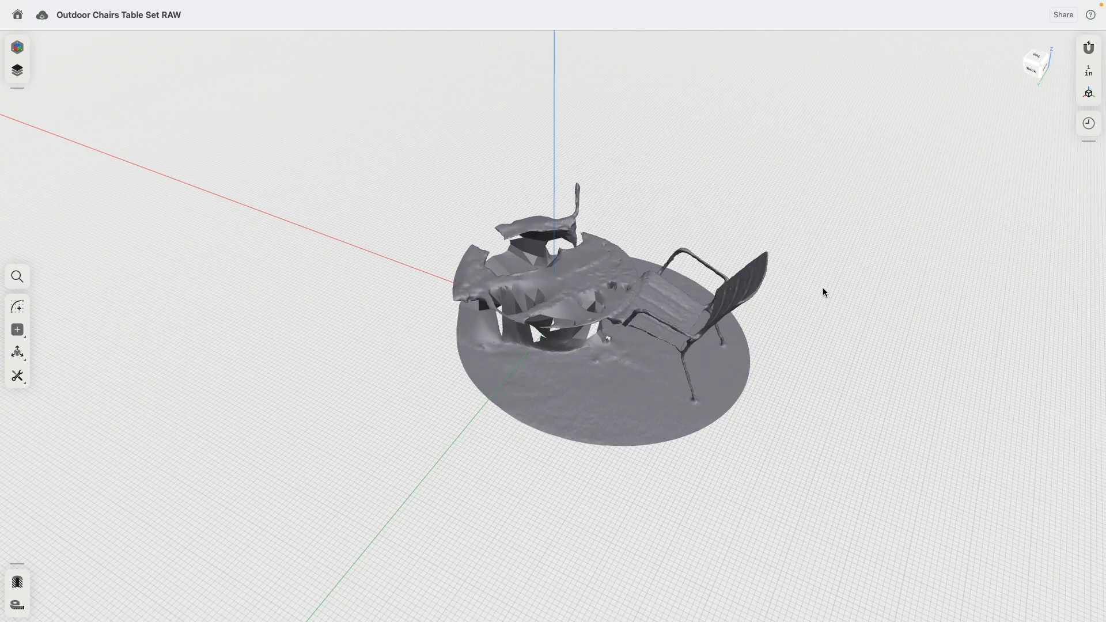
# - Sketch a closed table half-profile over the scan in back view, starting at the origin: 16 in high, 19 in top and bottom edges, outer side notched inward
pyautogui.moveTo(822, 288); pyautogui.dragTo(853, 294, button='right')
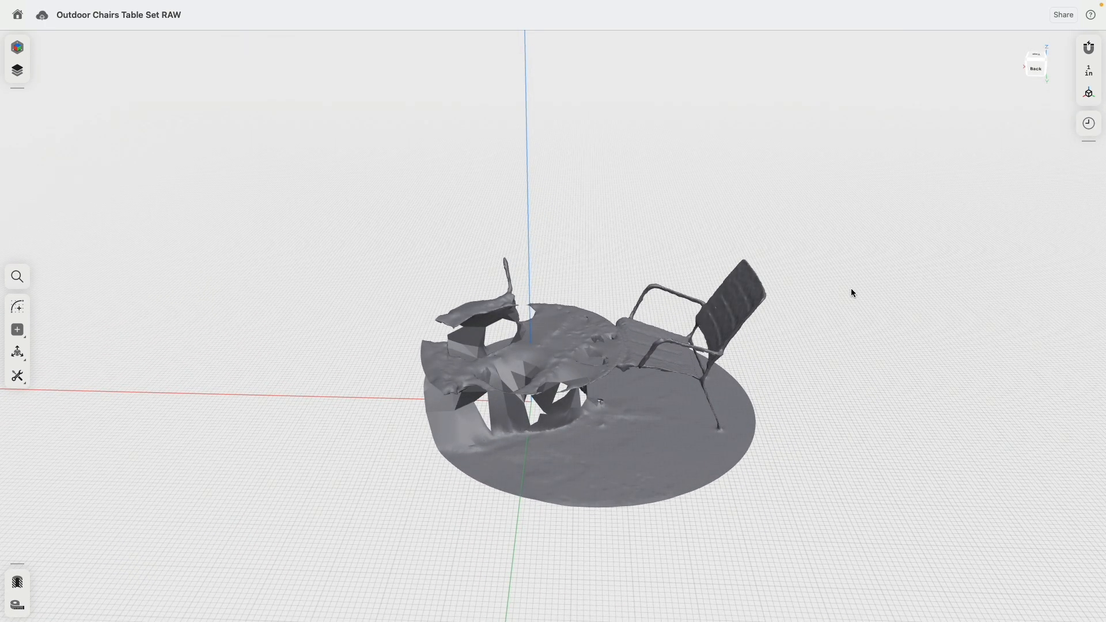
pyautogui.click(1037, 71)
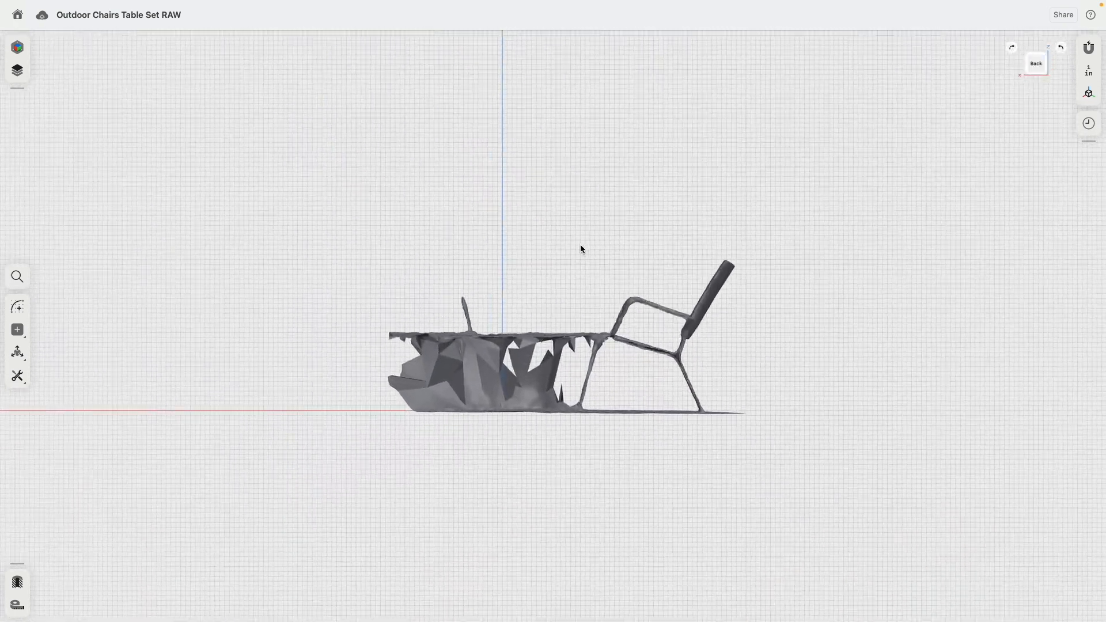
pyautogui.click(17, 306)
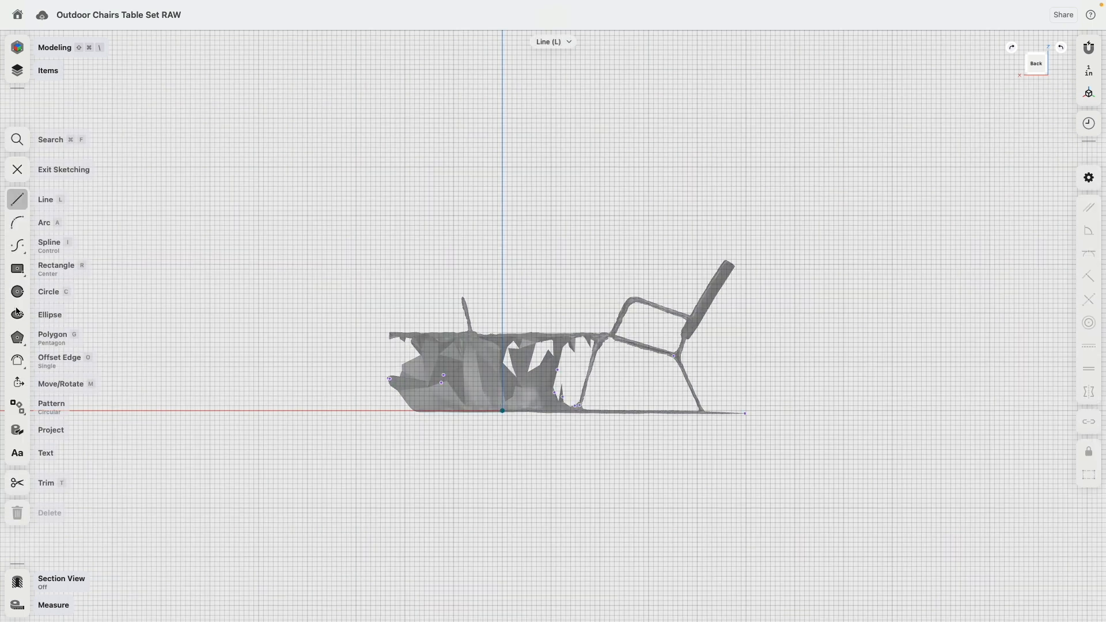
pyautogui.scroll(5, 553, 392)
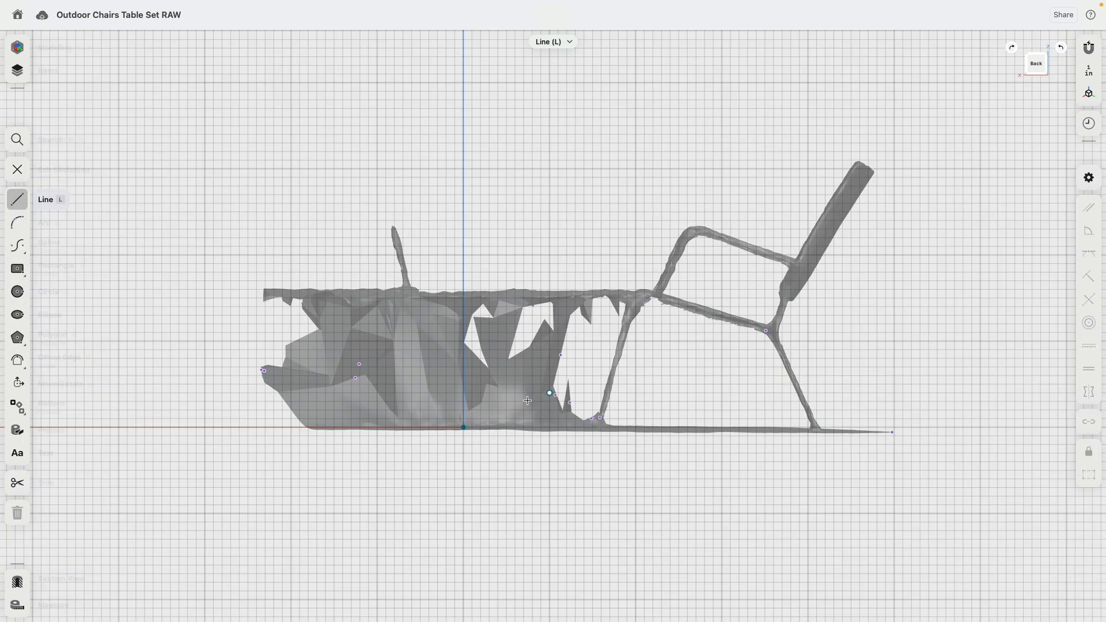
pyautogui.click(463, 427)
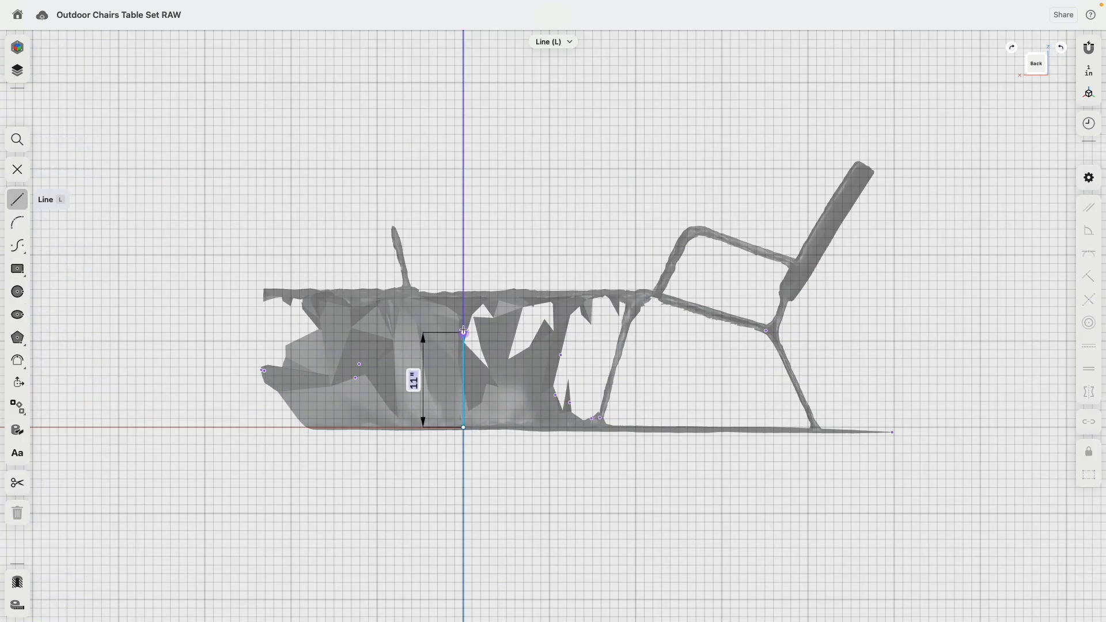
pyautogui.click(464, 290)
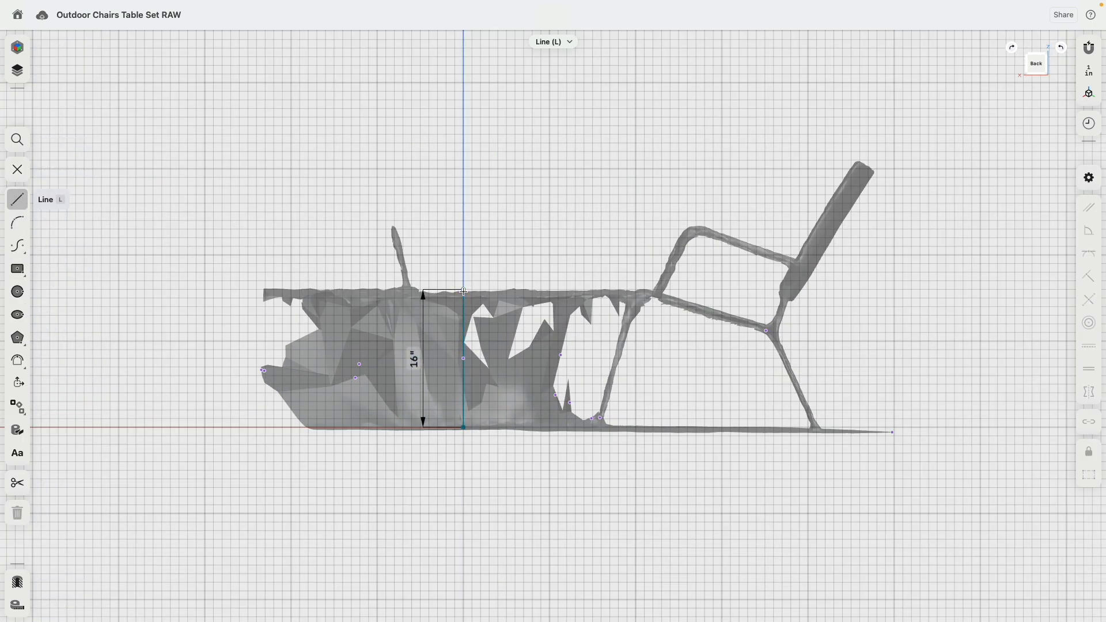
pyautogui.click(628, 290)
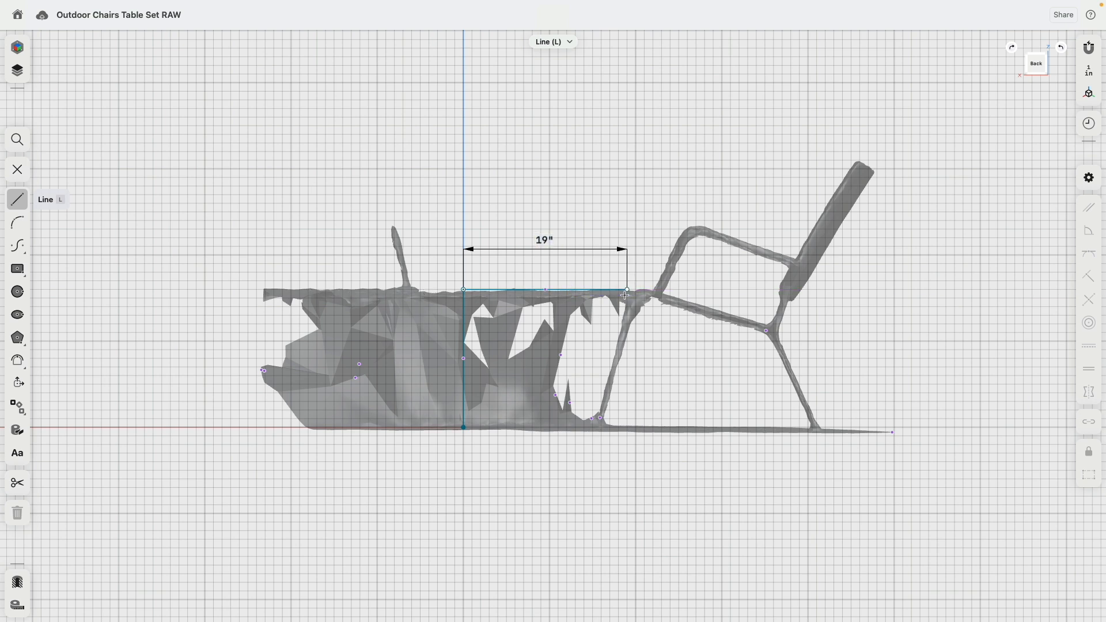
pyautogui.click(541, 367)
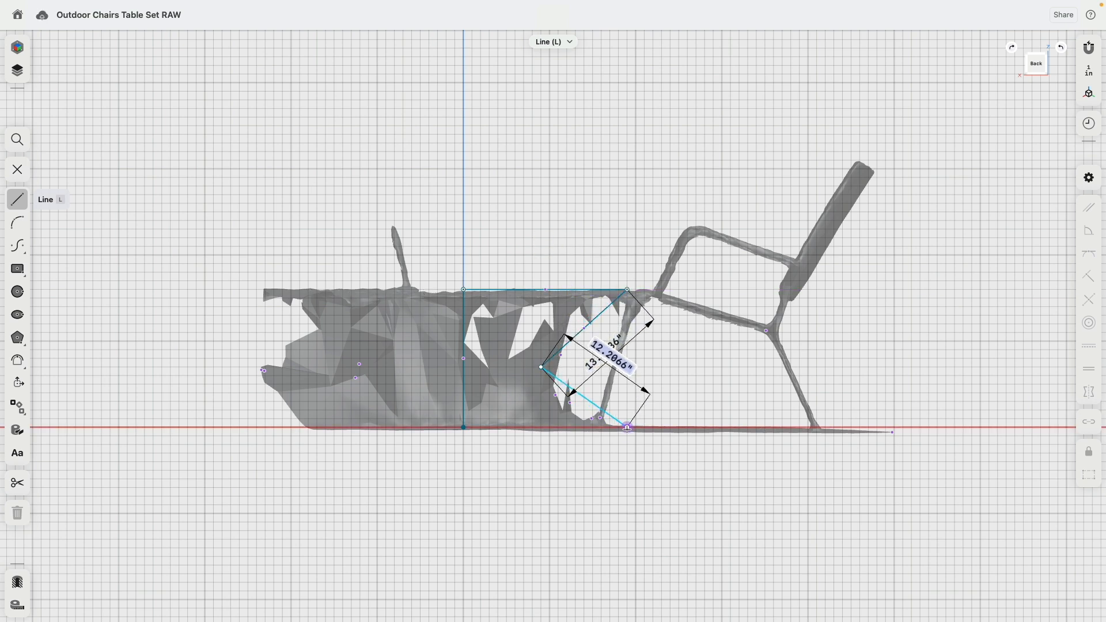
pyautogui.click(628, 428)
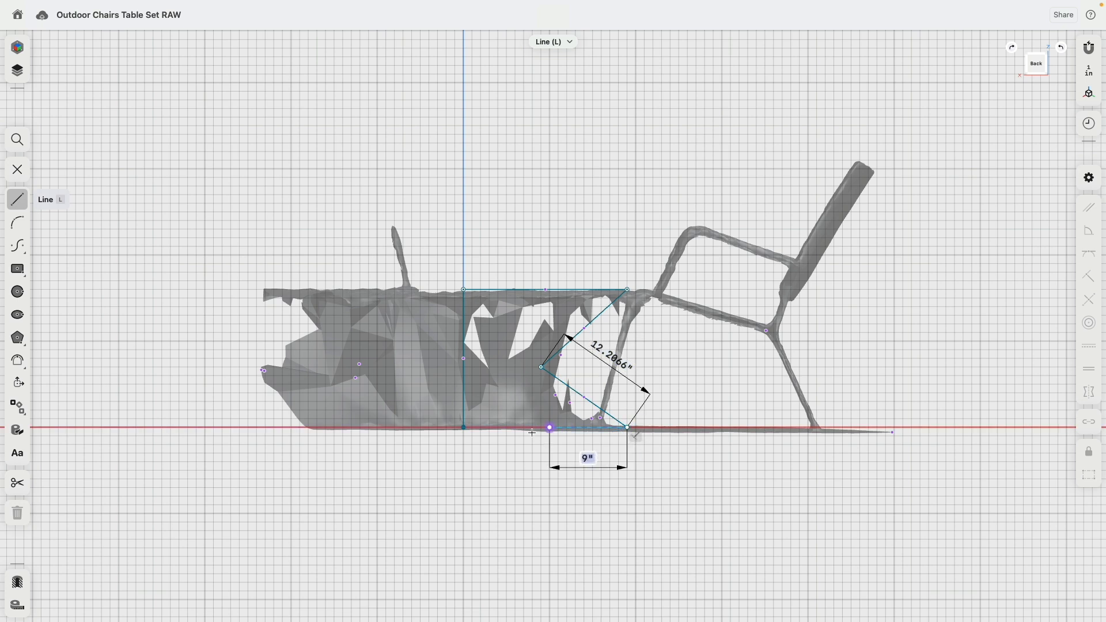
pyautogui.click(464, 428)
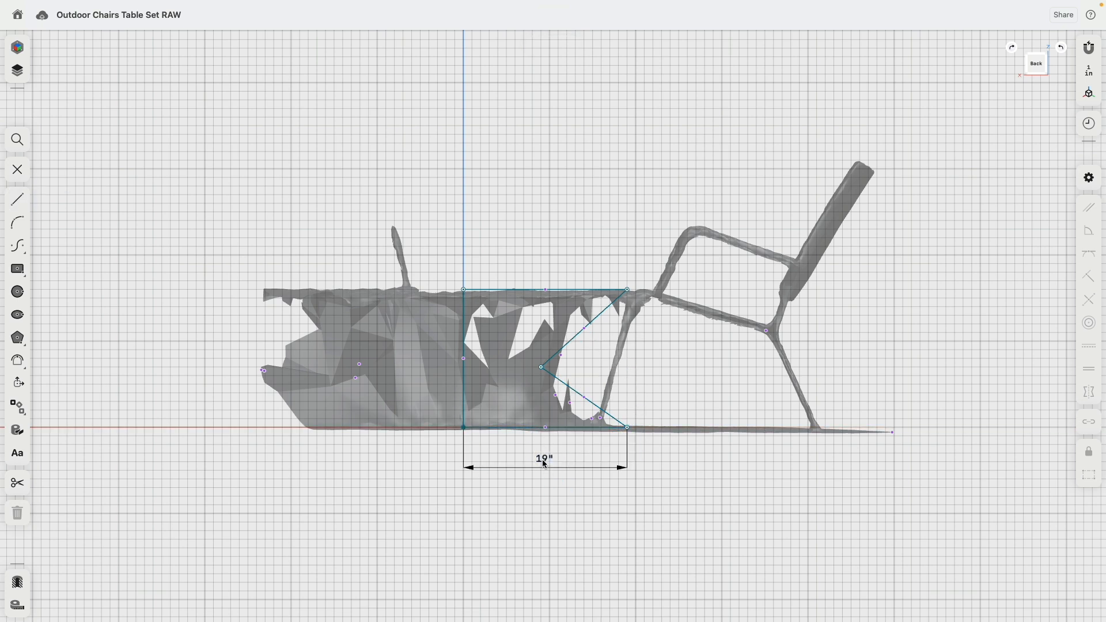
# - Apply the horizontal/vertical constraint to the profile's bottom, centre and top edges
pyautogui.click(514, 431)
pyautogui.click(464, 332)
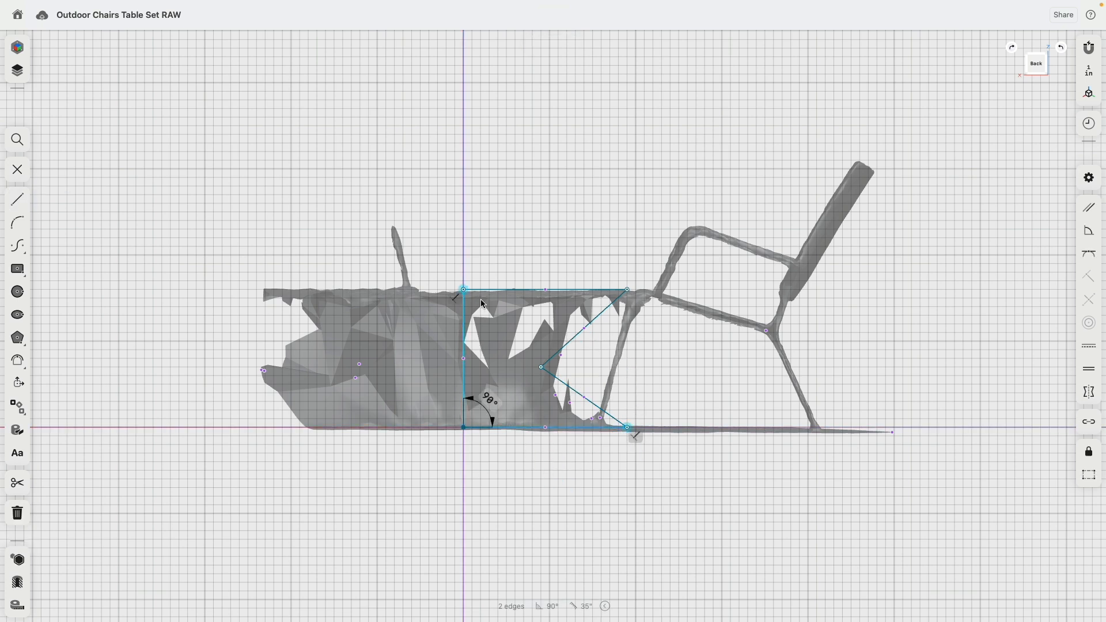
pyautogui.click(485, 291)
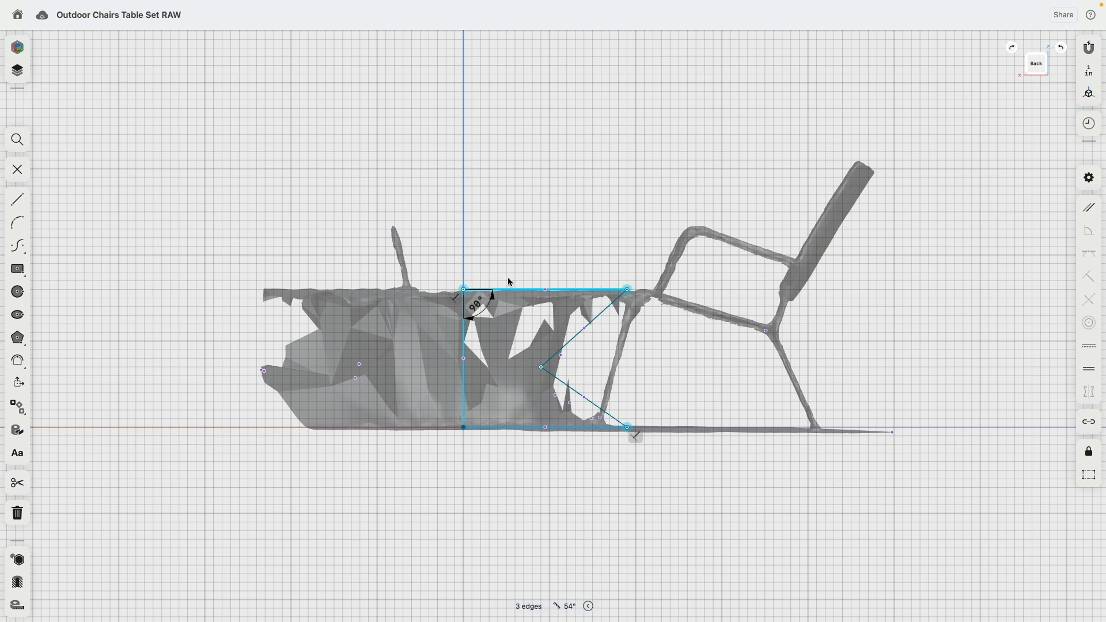
pyautogui.click(1087, 352)
pyautogui.click(725, 358)
# - Reshape the table profile by moving the outer base corner inward and the notch corner up and outward
pyautogui.moveTo(628, 429); pyautogui.dragTo(568, 427)
pyautogui.moveTo(541, 367); pyautogui.dragTo(559, 332)
pyautogui.moveTo(668, 379)
pyautogui.mouseDown(button='right')
pyautogui.moveTo(659, 456)
pyautogui.moveTo(639, 402)
pyautogui.mouseUp(button='right')
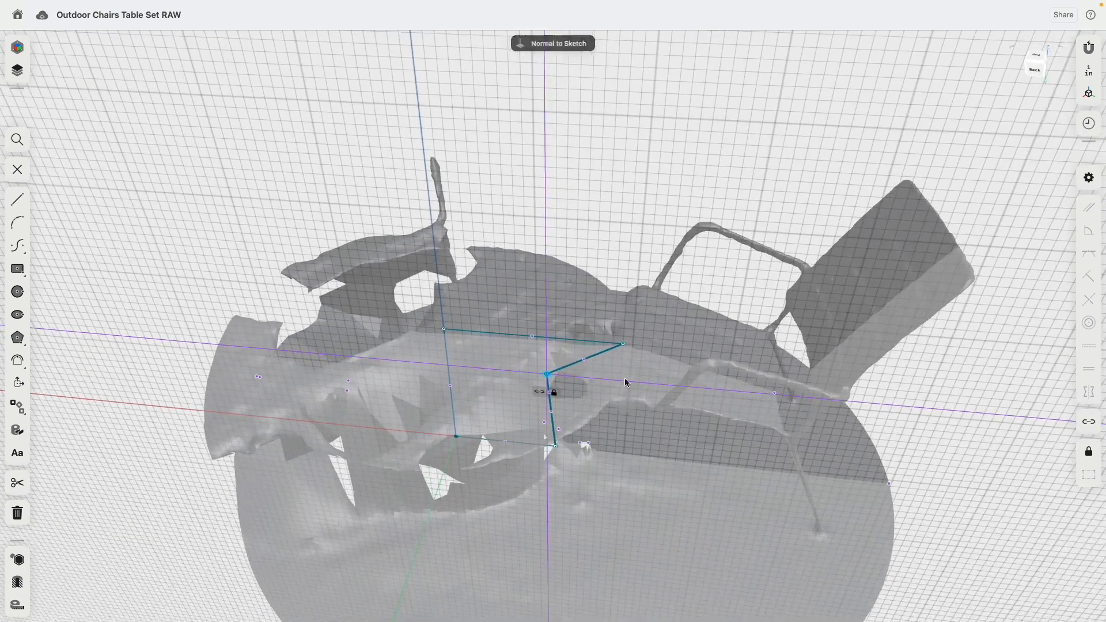
# - Hide the Imported folder and revolve the table profile a full turn around its vertical centre edge
pyautogui.moveTo(390, 220); pyautogui.dragTo(97, 99, button='right')
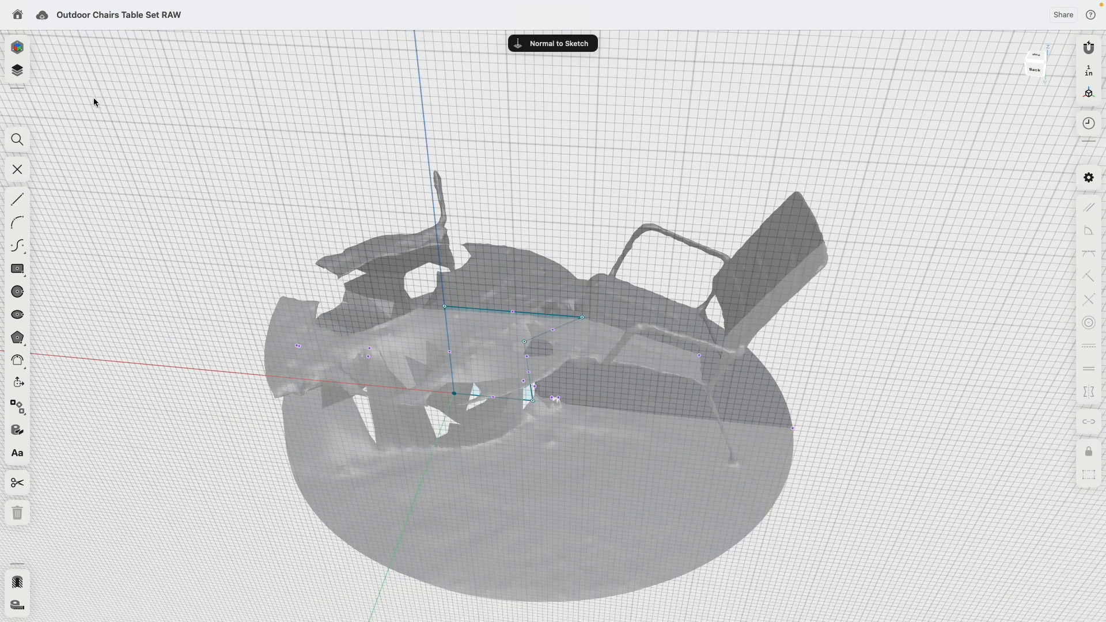
pyautogui.click(32, 72)
pyautogui.click(153, 98)
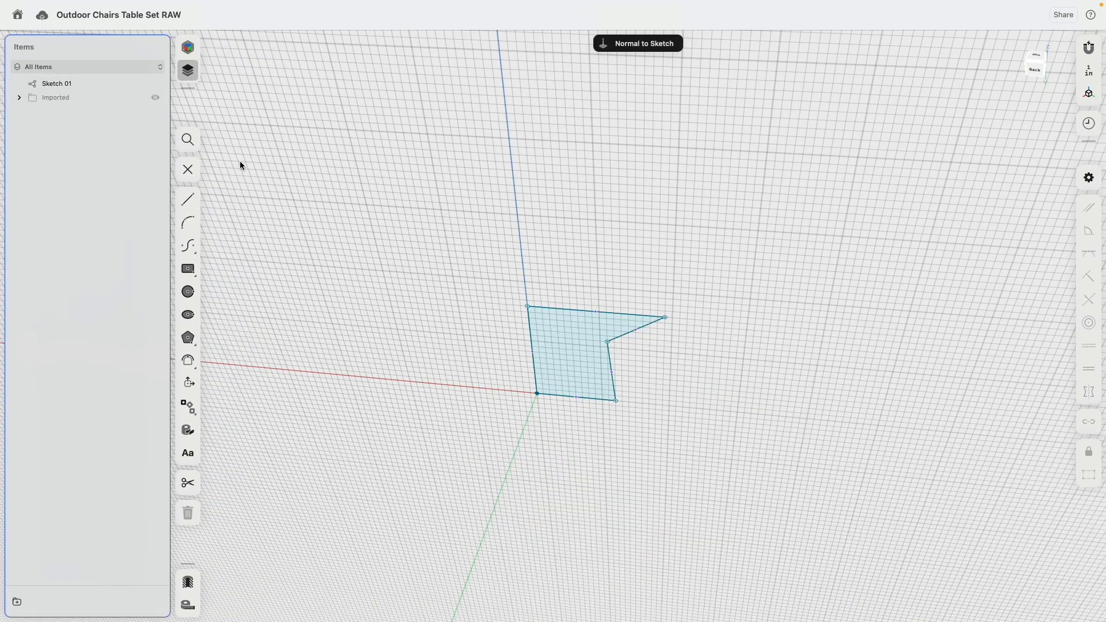
pyautogui.click(544, 349)
pyautogui.click(531, 333)
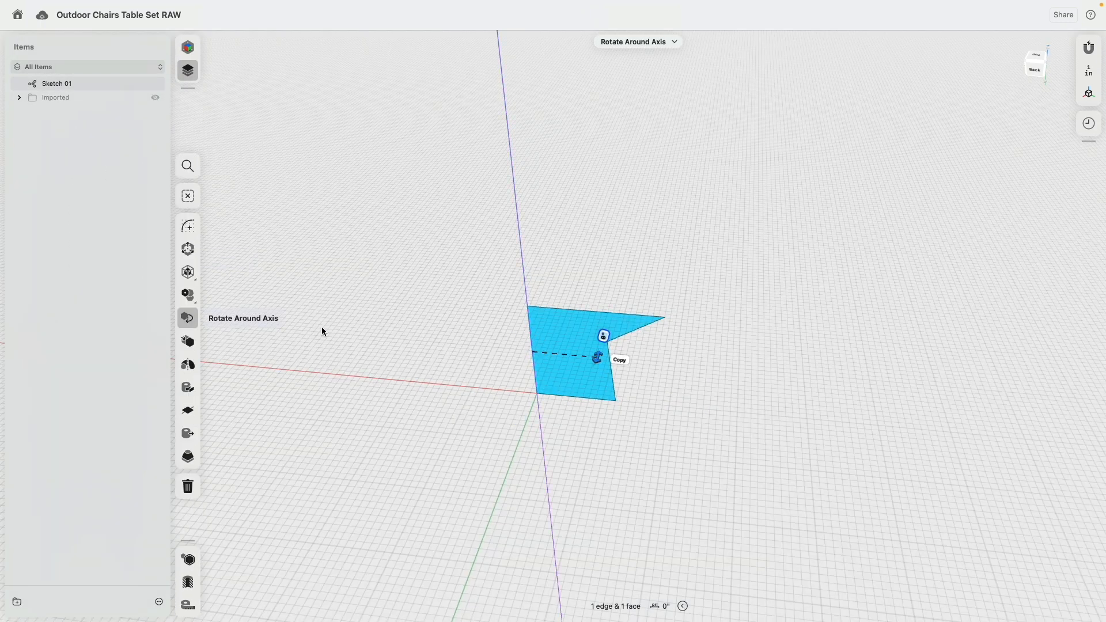
pyautogui.click(194, 384)
pyautogui.click(721, 447)
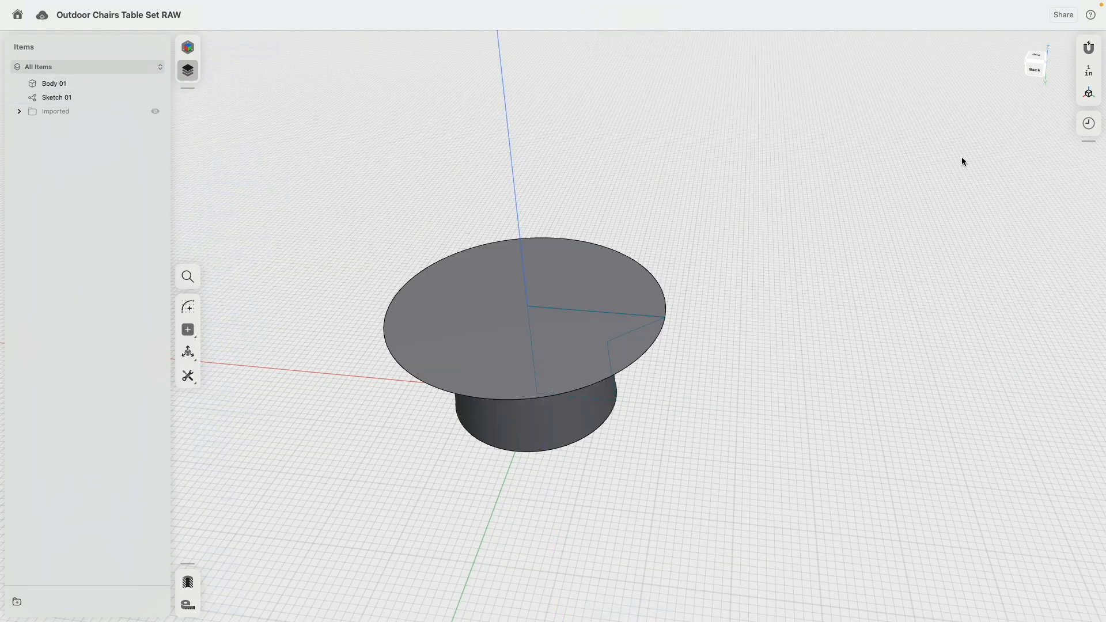
# - Edit the revolved table's sketch, moving the base corner outward and the neck corner inward and up for a tapered base and thinner top
pyautogui.click(1037, 69)
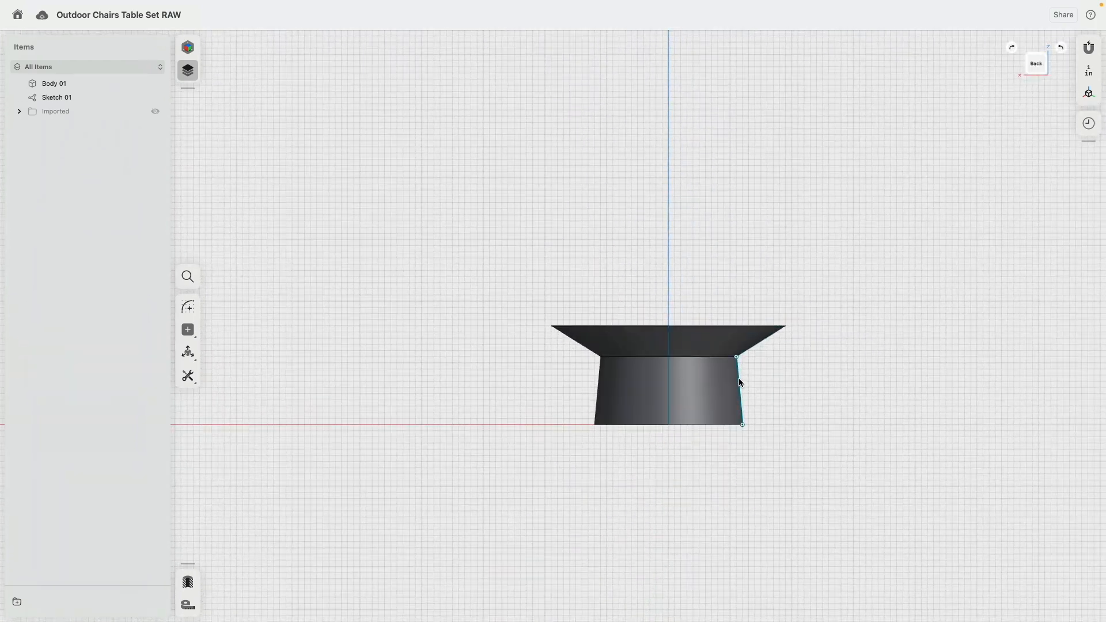
pyautogui.doubleClick(739, 390)
pyautogui.moveTo(741, 424)
pyautogui.mouseDown()
pyautogui.moveTo(775, 425)
pyautogui.moveTo(721, 425)
pyautogui.moveTo(749, 425)
pyautogui.mouseUp()
pyautogui.moveTo(735, 356)
pyautogui.mouseDown()
pyautogui.moveTo(735, 400)
pyautogui.moveTo(734, 369)
pyautogui.moveTo(702, 348)
pyautogui.moveTo(762, 344)
pyautogui.moveTo(710, 352)
pyautogui.moveTo(724, 344)
pyautogui.mouseUp()
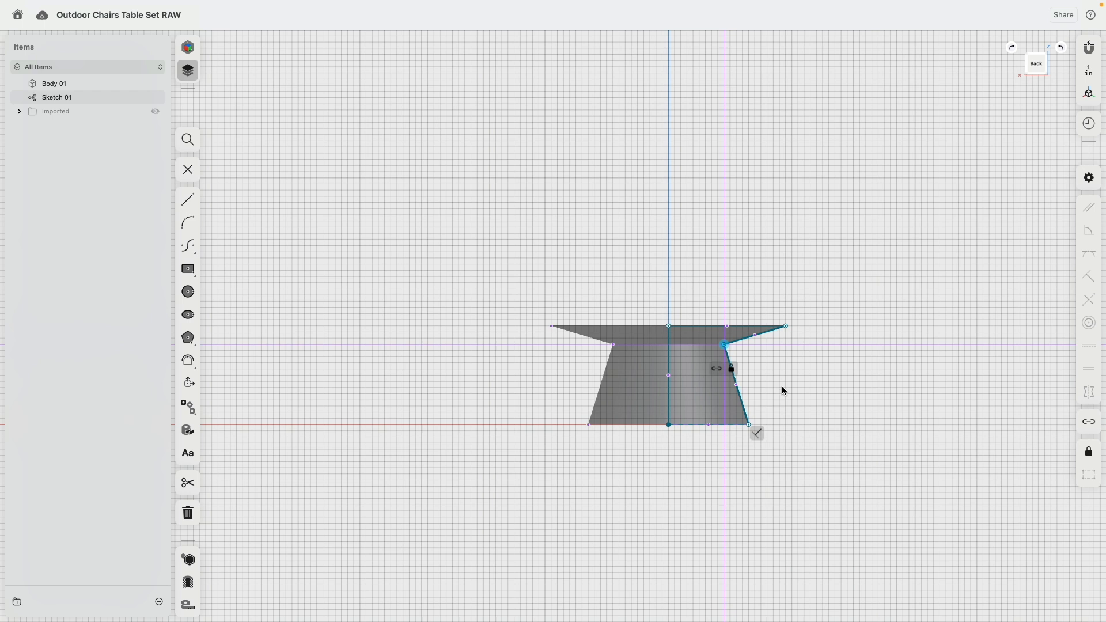
pyautogui.moveTo(837, 369)
pyautogui.mouseDown(button='right')
pyautogui.moveTo(762, 370)
pyautogui.moveTo(599, 107)
pyautogui.mouseUp(button='right')
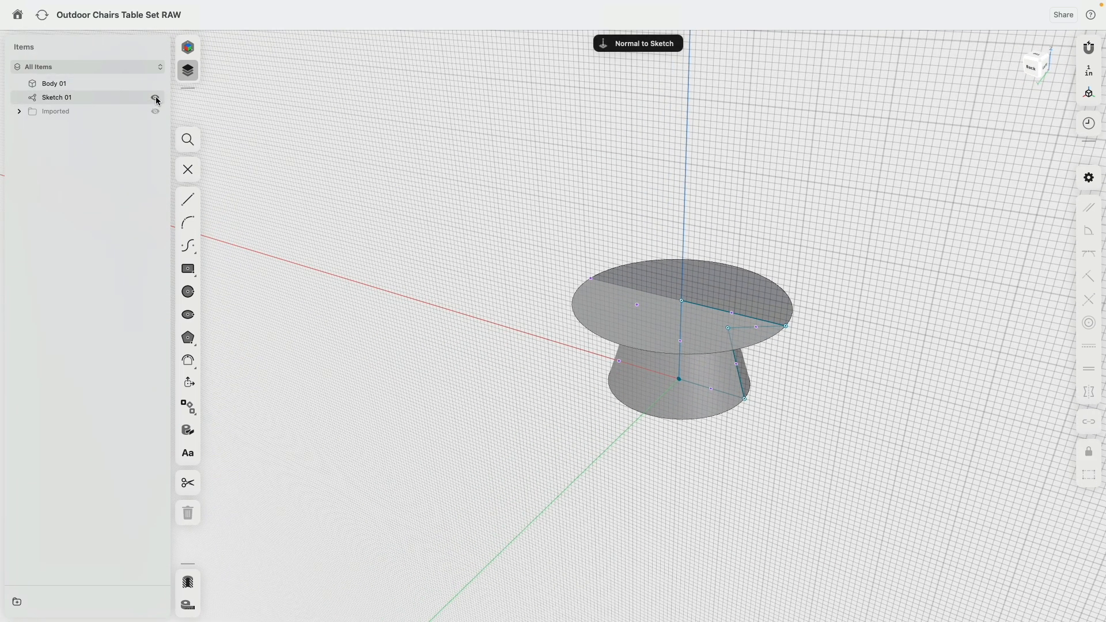
# - Hide Sketch 01 and finish editing the table profile
pyautogui.click(156, 99)
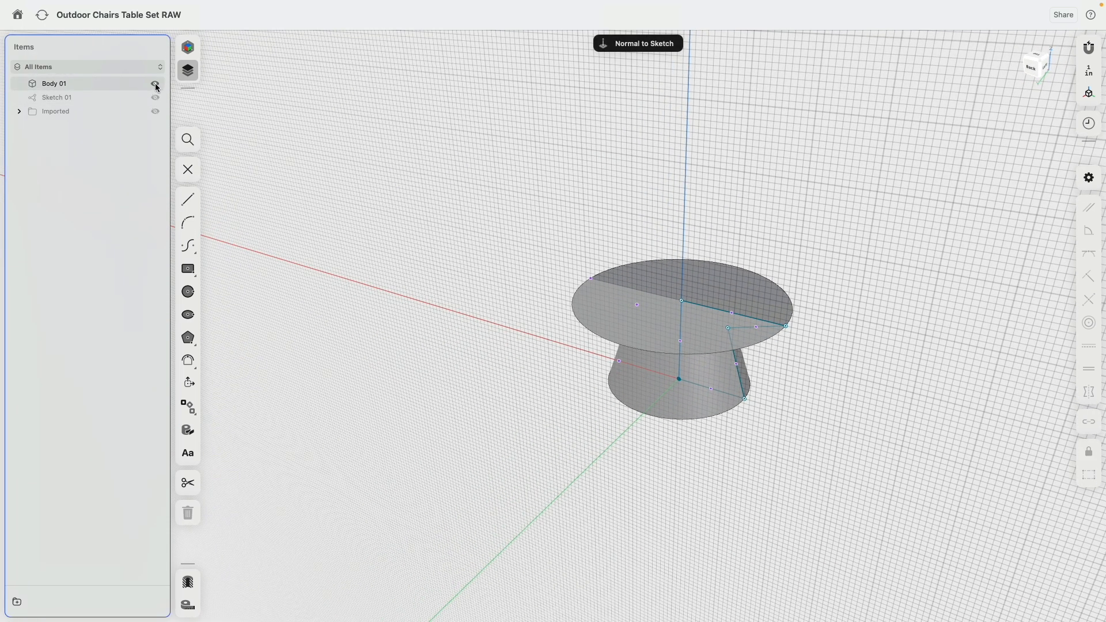
pyautogui.doubleClick(323, 98)
pyautogui.click(1037, 70)
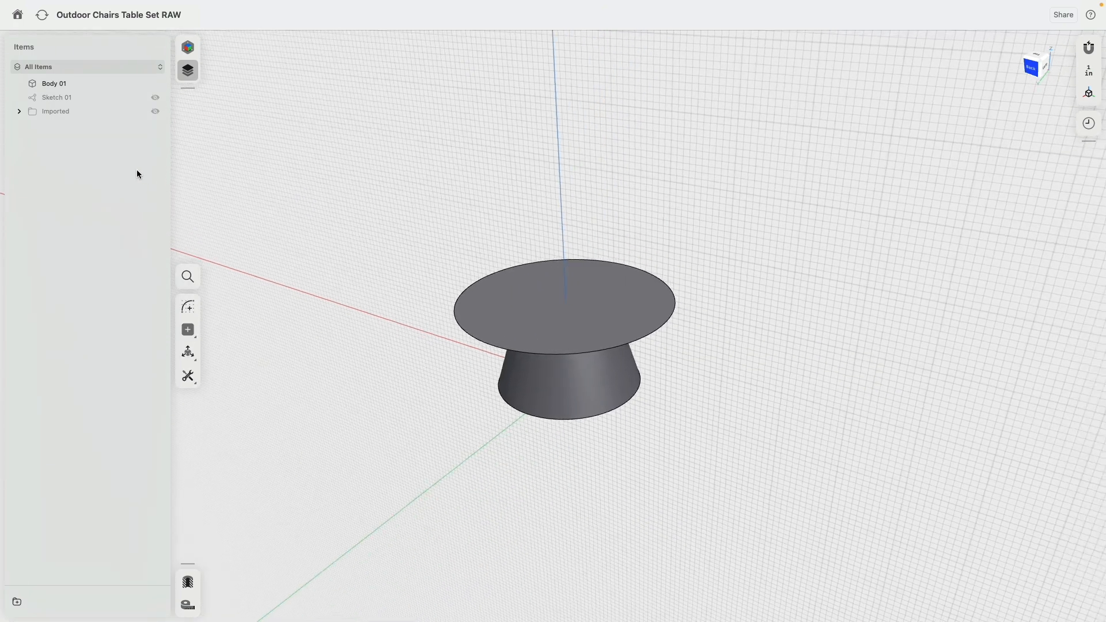
# - Show the Imported scan and trace a closed five-line chair side profile over it, with a 34-inch base along the X axis
pyautogui.click(156, 111)
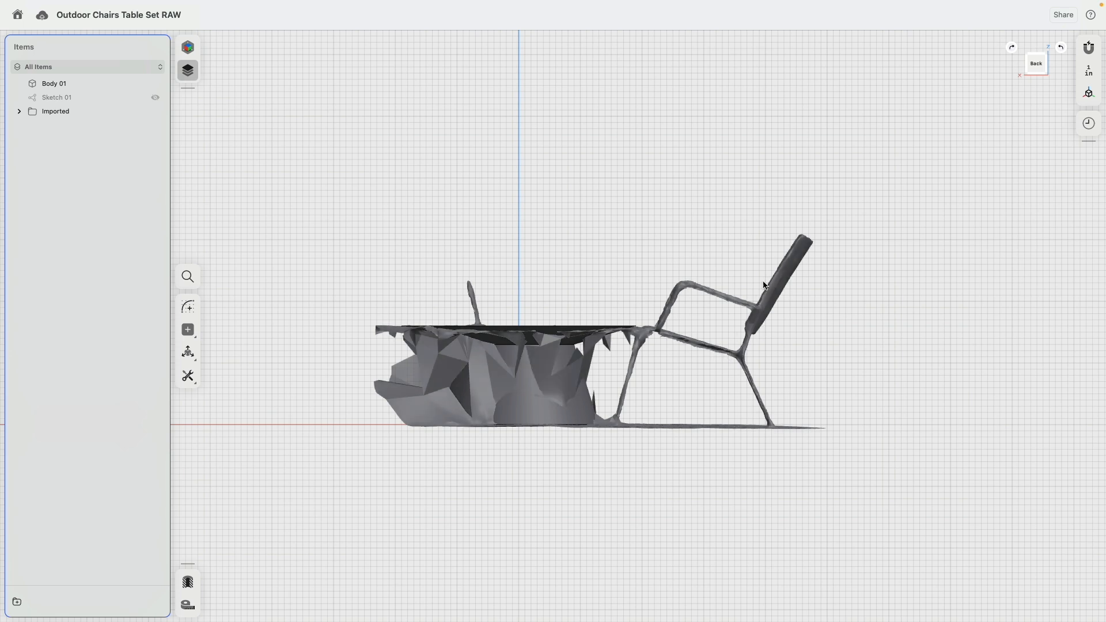
pyautogui.click(190, 307)
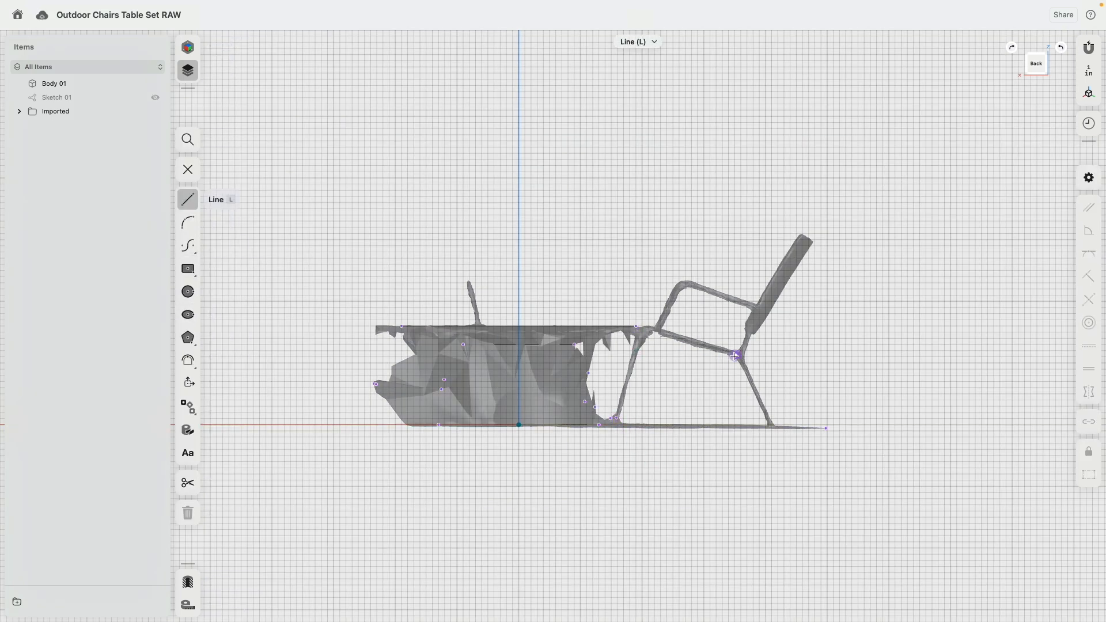
pyautogui.scroll(5, 827, 428)
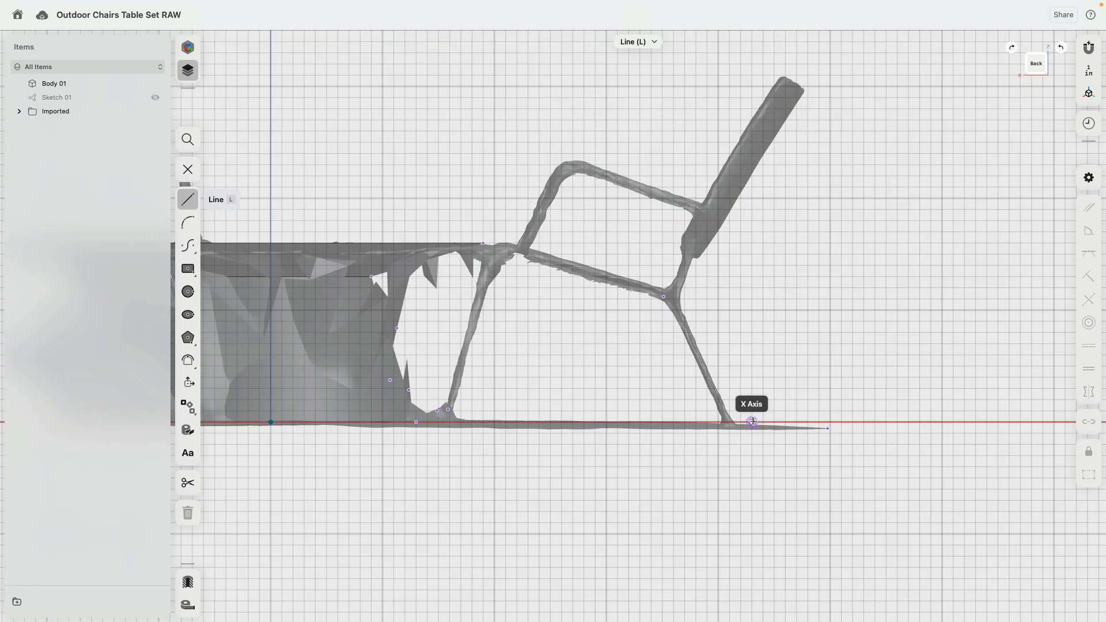
pyautogui.click(820, 422)
pyautogui.click(797, 86)
pyautogui.click(673, 299)
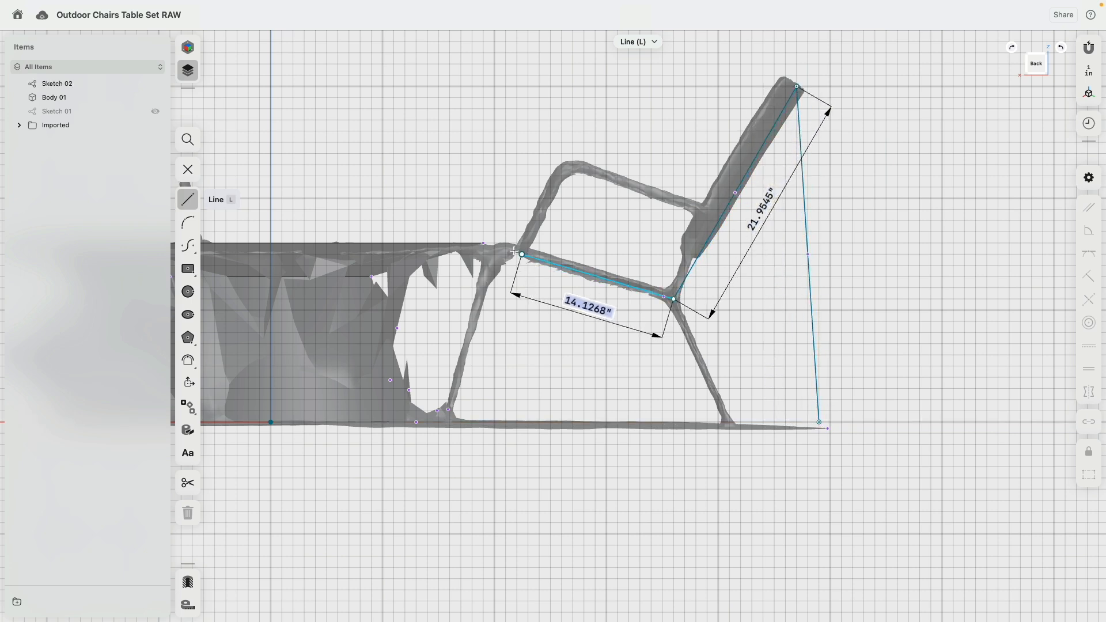
pyautogui.click(496, 243)
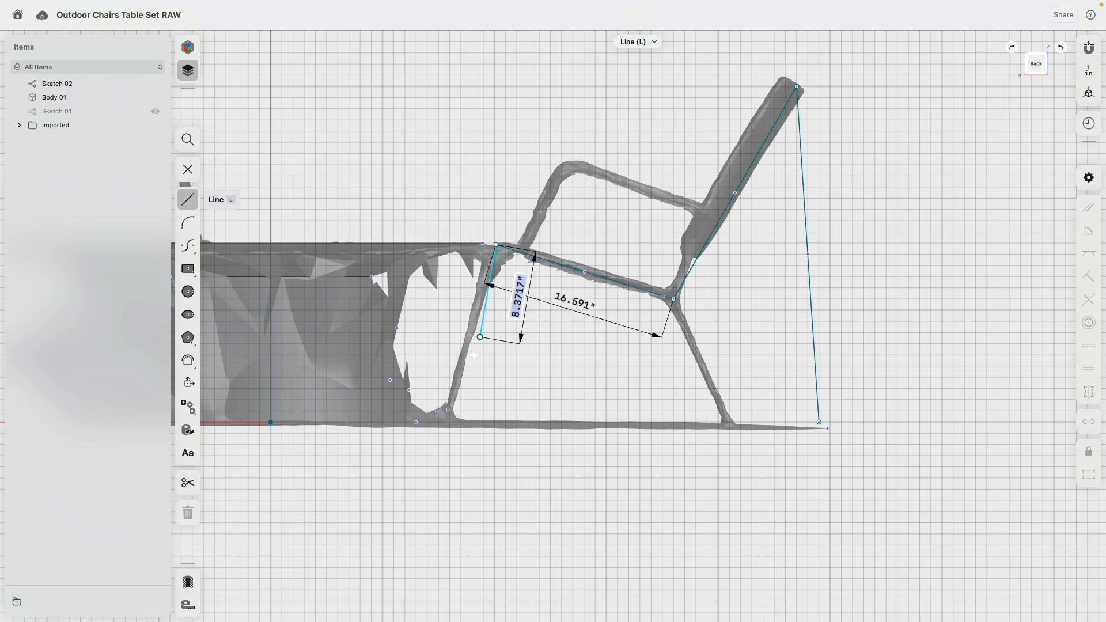
pyautogui.click(439, 423)
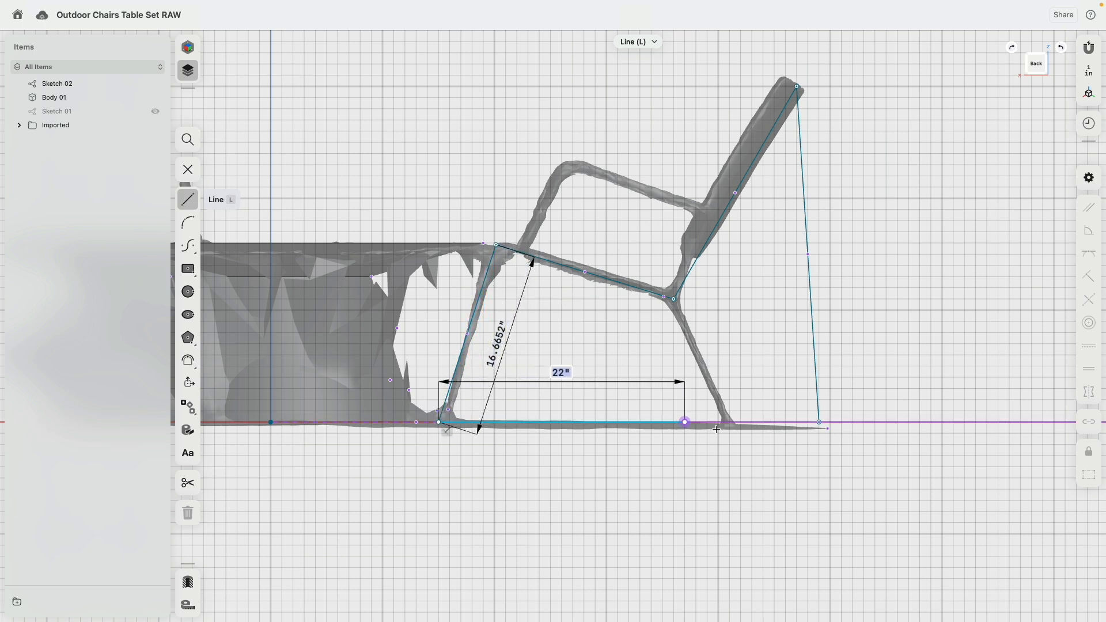
pyautogui.click(819, 422)
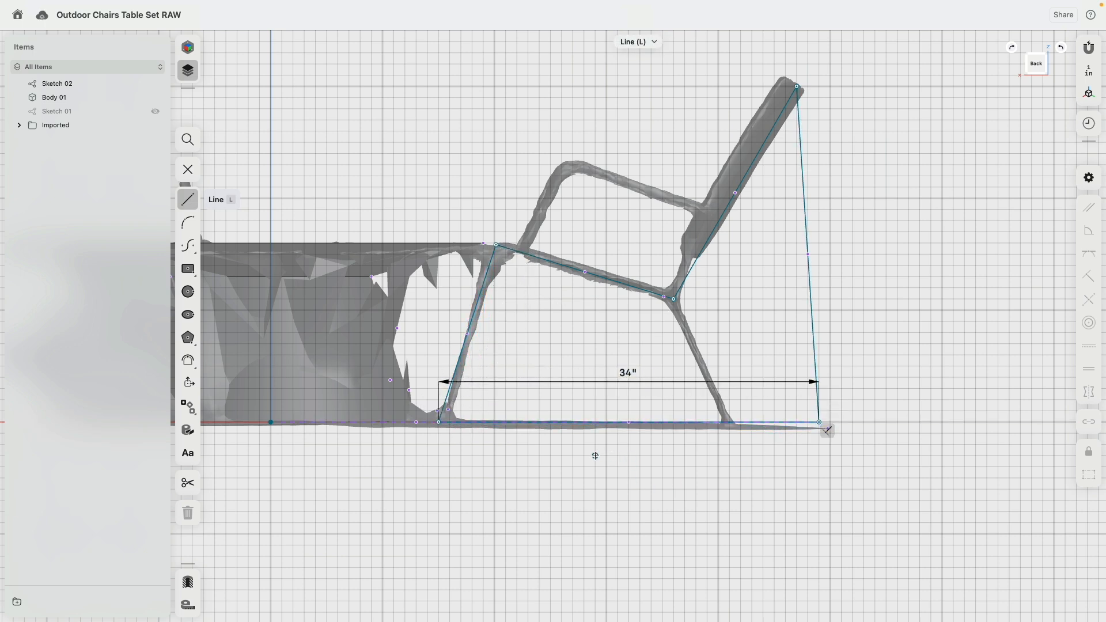
pyautogui.press('Escape')
# - Constrain the chair profile's base line to horizontal and hide the Imported folder
pyautogui.click(672, 422)
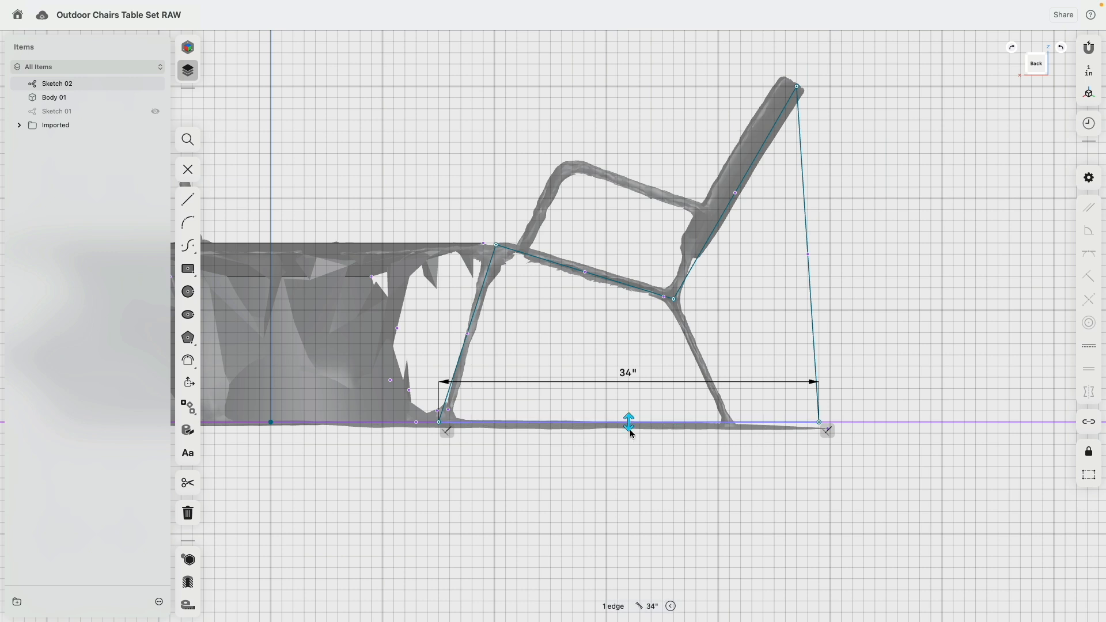
pyautogui.click(1089, 346)
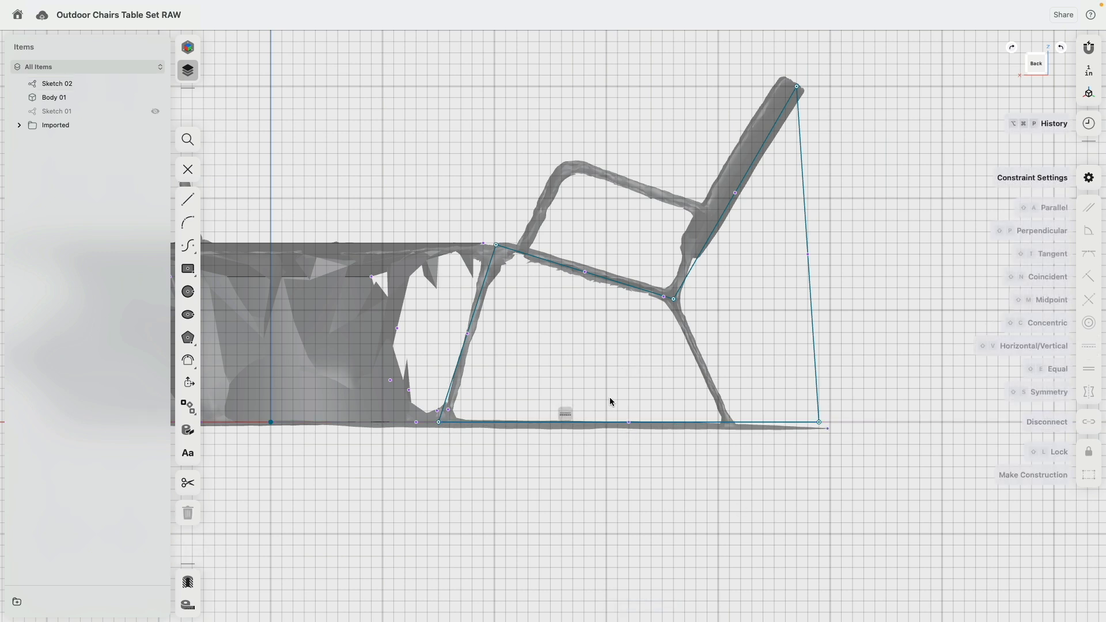
pyautogui.click(155, 125)
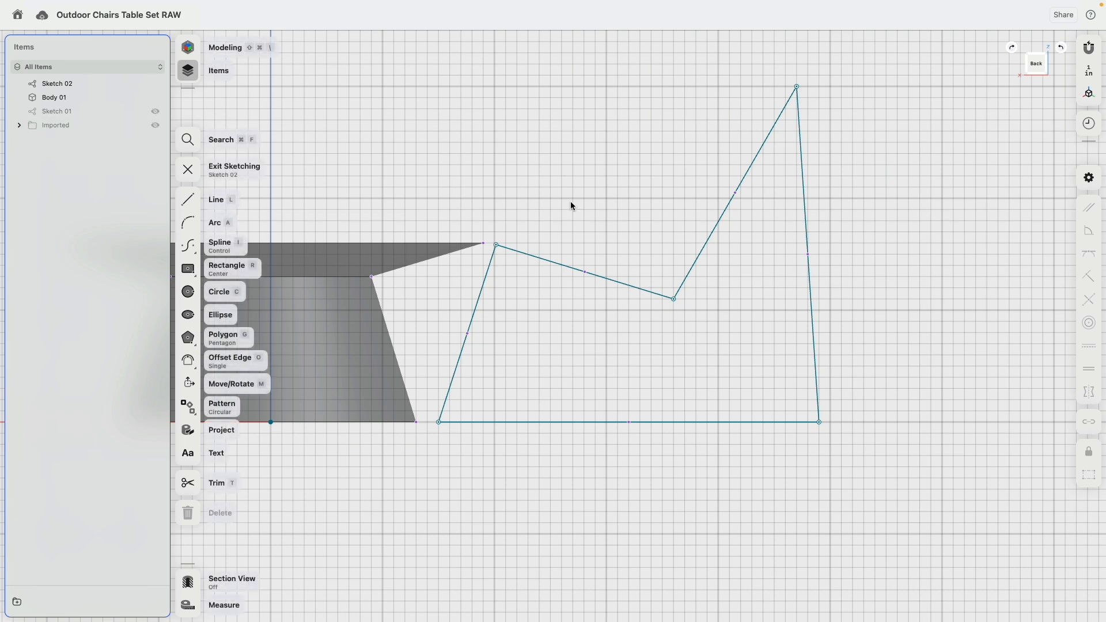
pyautogui.click(560, 165)
# - Extrude the closed chair profile by -8 inches as a new body and set the extrusion's sides to Symmetric
pyautogui.scroll(-5, 588, 217)
pyautogui.moveTo(613, 181); pyautogui.dragTo(555, 296, button='right')
pyautogui.scroll(6, 741, 255)
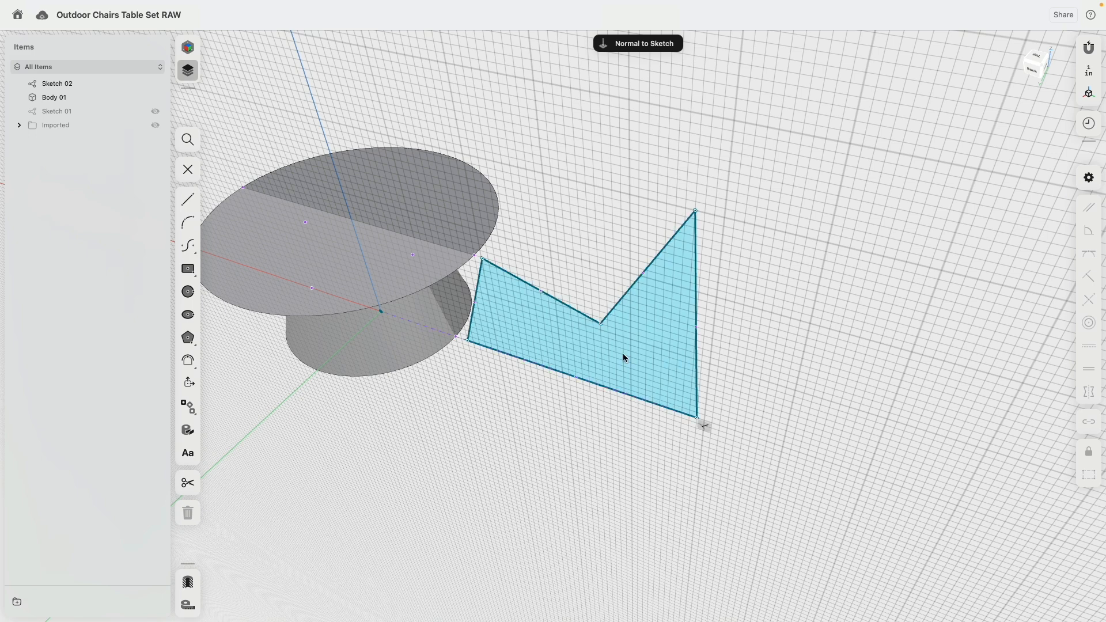
pyautogui.click(624, 355)
pyautogui.moveTo(620, 358); pyautogui.dragTo(657, 320)
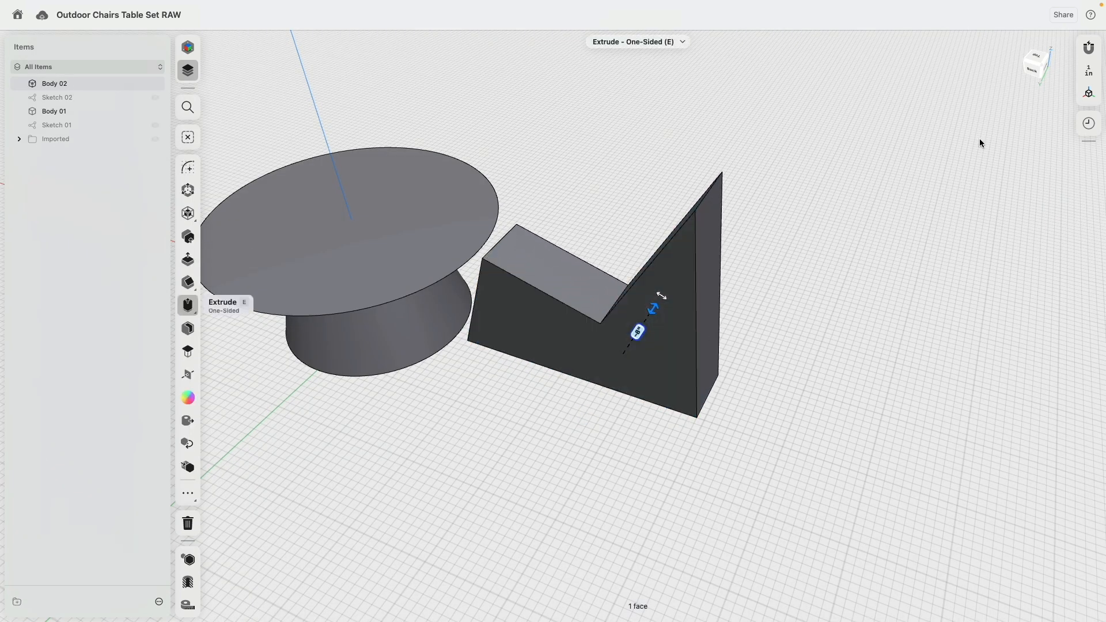
pyautogui.click(1089, 124)
pyautogui.click(1087, 126)
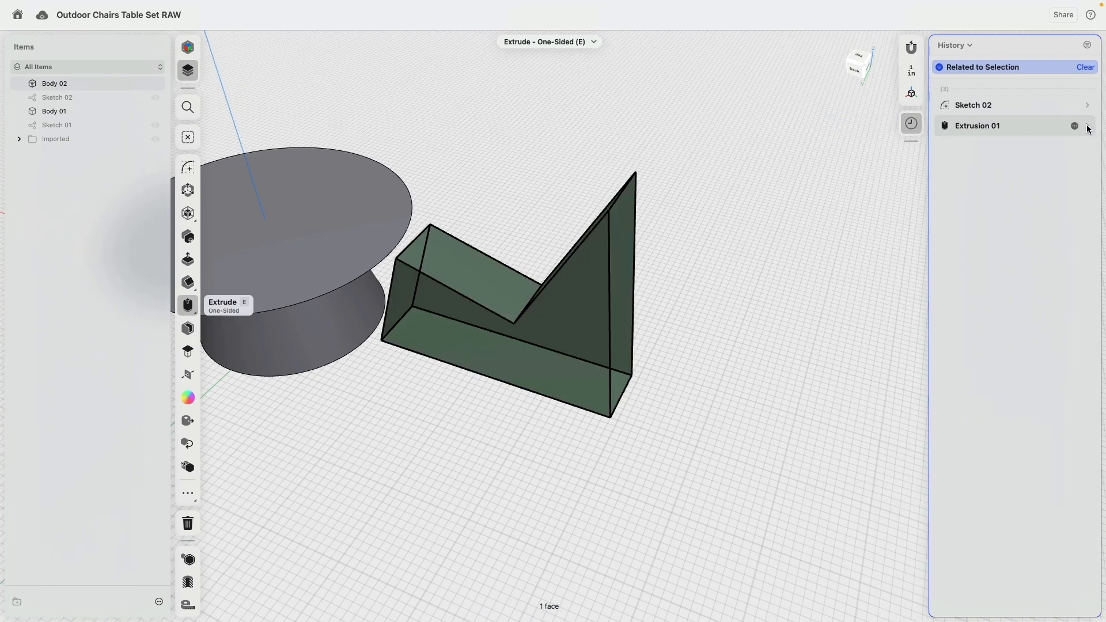
pyautogui.click(1072, 177)
pyautogui.click(1053, 188)
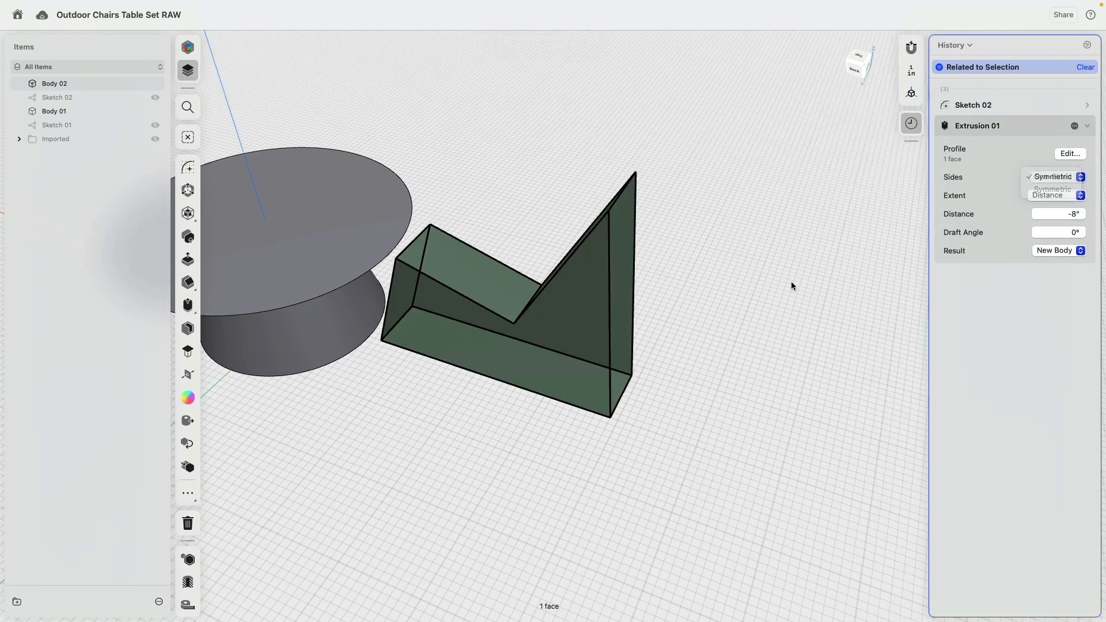
# - Fillet the chair body's front and rear bottom edges with the same small radius
pyautogui.moveTo(710, 333); pyautogui.dragTo(759, 286, button='right')
pyautogui.click(371, 409)
pyautogui.moveTo(405, 430); pyautogui.dragTo(741, 423, button='right')
pyautogui.click(742, 404)
pyautogui.moveTo(671, 440); pyautogui.dragTo(632, 410, button='right')
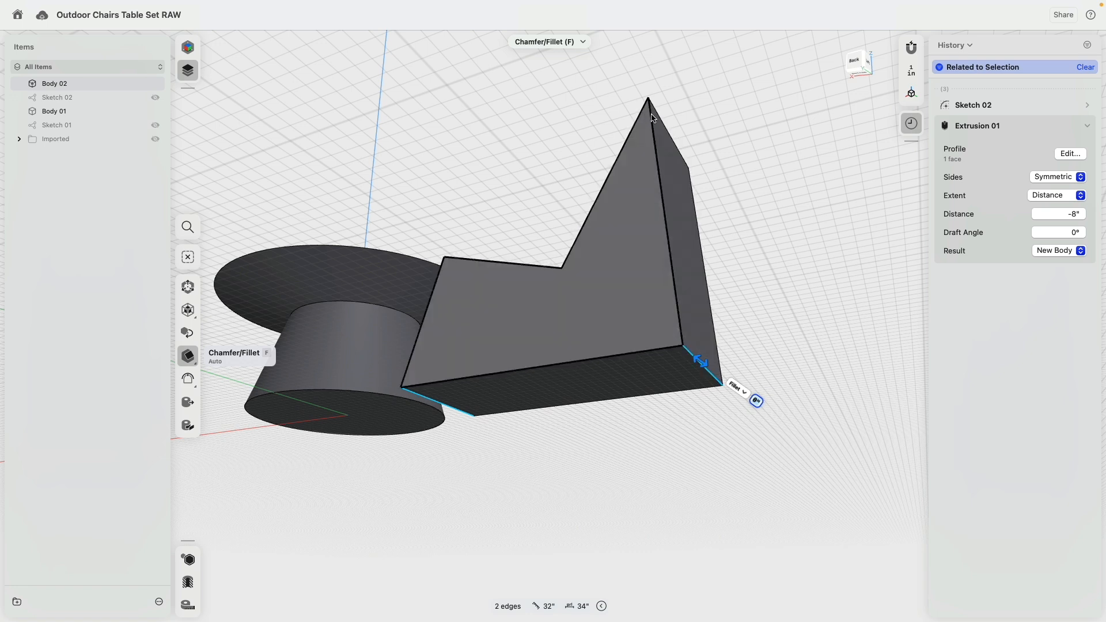
pyautogui.moveTo(702, 366); pyautogui.dragTo(716, 375)
# - Fillet the seat's front top edge about 2.25 inches and the inner seat-to-backrest edge about 4.5 inches
pyautogui.moveTo(762, 276); pyautogui.dragTo(791, 327, button='right')
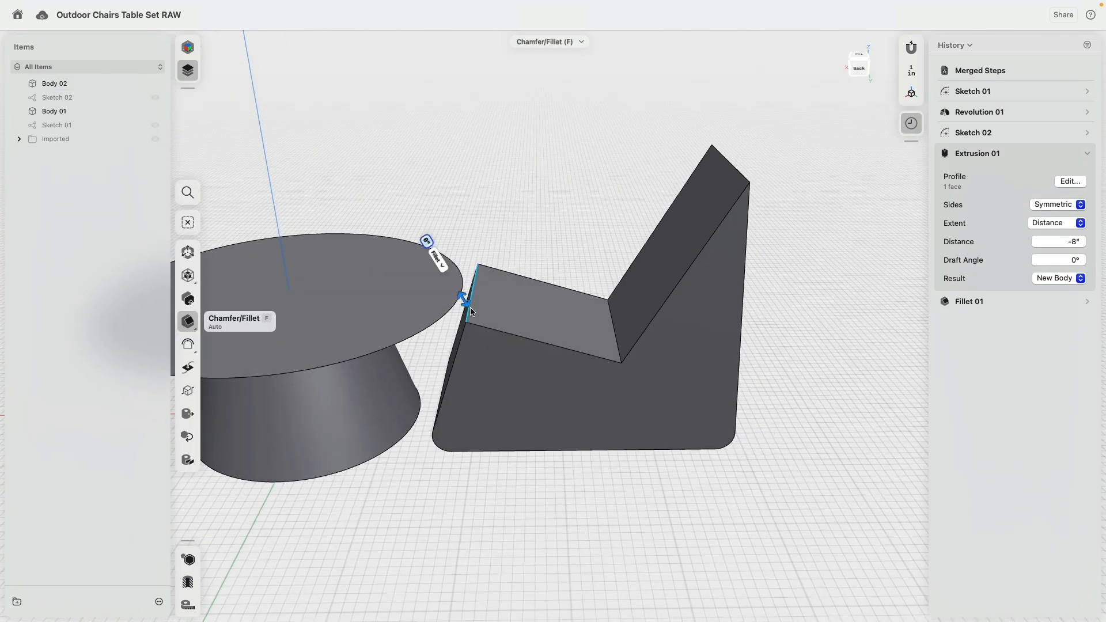
pyautogui.click(471, 312)
pyautogui.moveTo(465, 296); pyautogui.dragTo(453, 282)
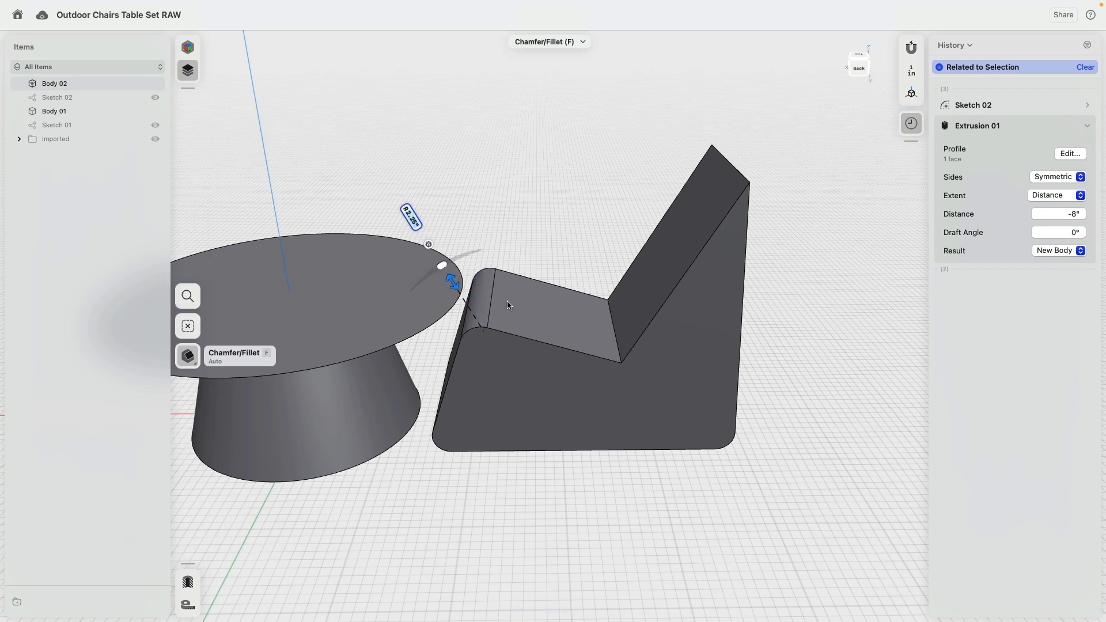
pyautogui.click(619, 334)
pyautogui.moveTo(606, 304); pyautogui.dragTo(599, 294)
# - Round the top edge of the chair's backrest with a 2.25-inch fillet
pyautogui.click(734, 167)
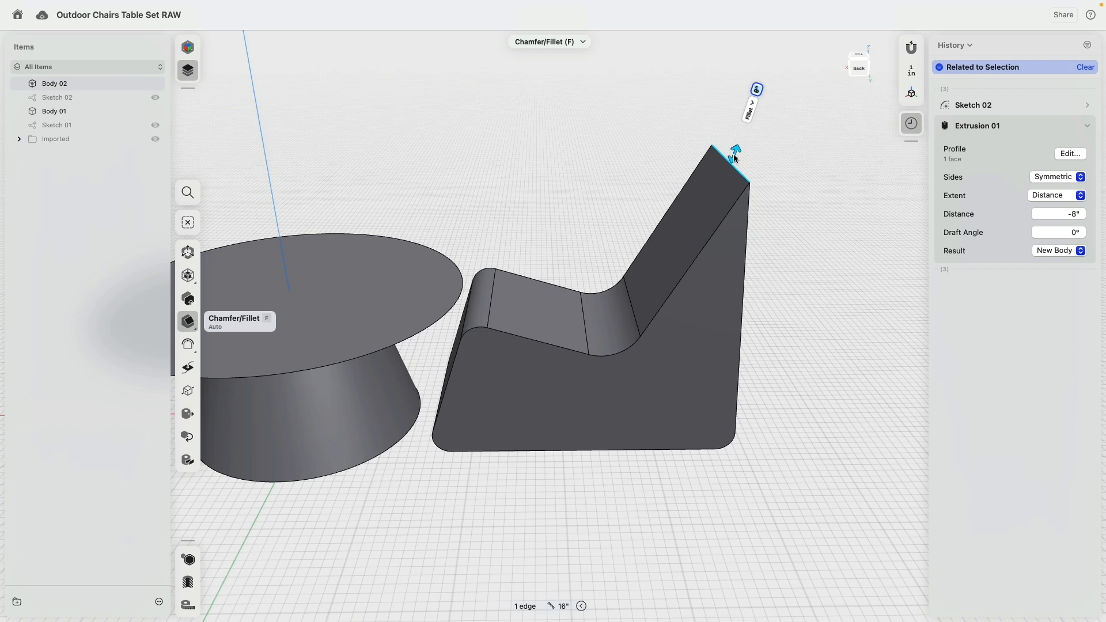
pyautogui.moveTo(733, 154); pyautogui.dragTo(742, 131)
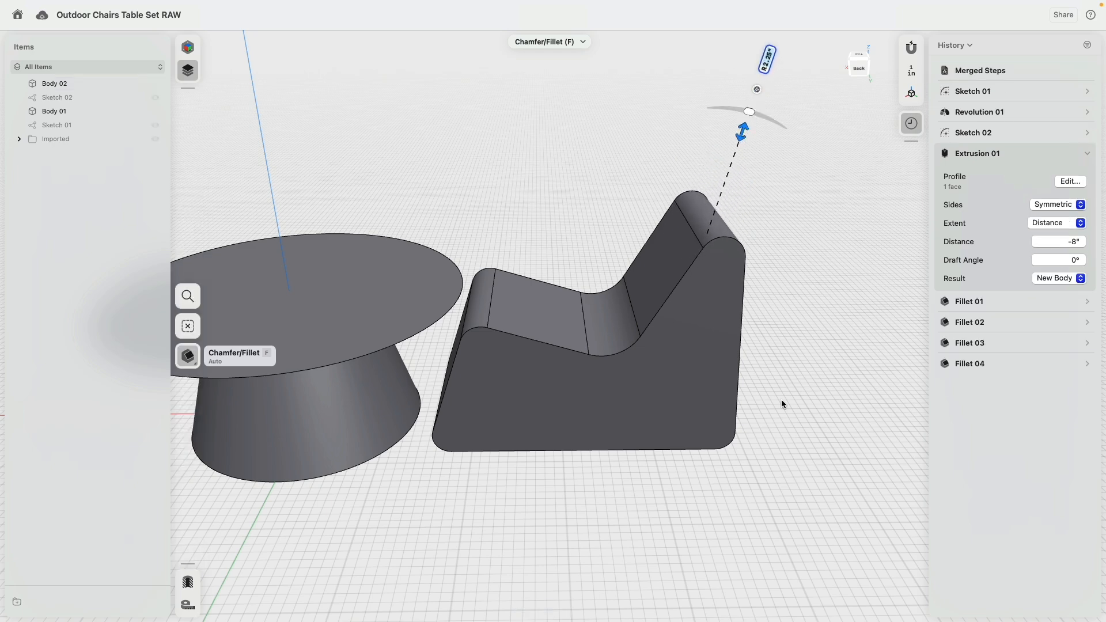
pyautogui.click(771, 481)
pyautogui.moveTo(772, 481); pyautogui.dragTo(780, 465, button='right')
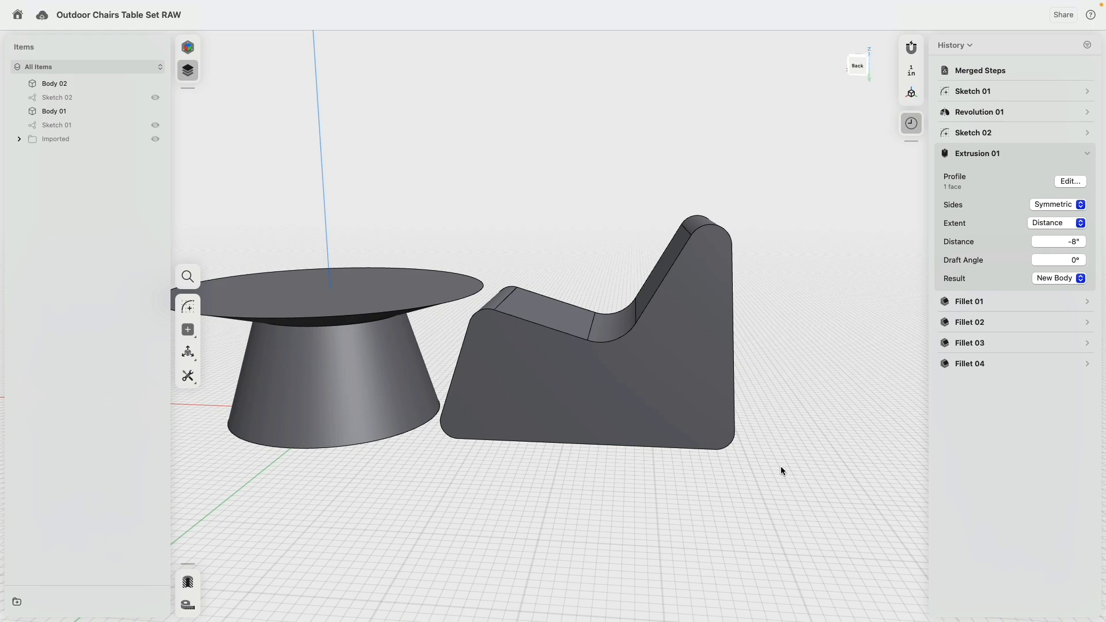
# - Shell the chair body to a 1-inch wall, leaving both side faces open
pyautogui.click(676, 399)
pyautogui.moveTo(727, 395); pyautogui.dragTo(604, 392, button='right')
pyautogui.moveTo(645, 405); pyautogui.dragTo(536, 329, button='middle')
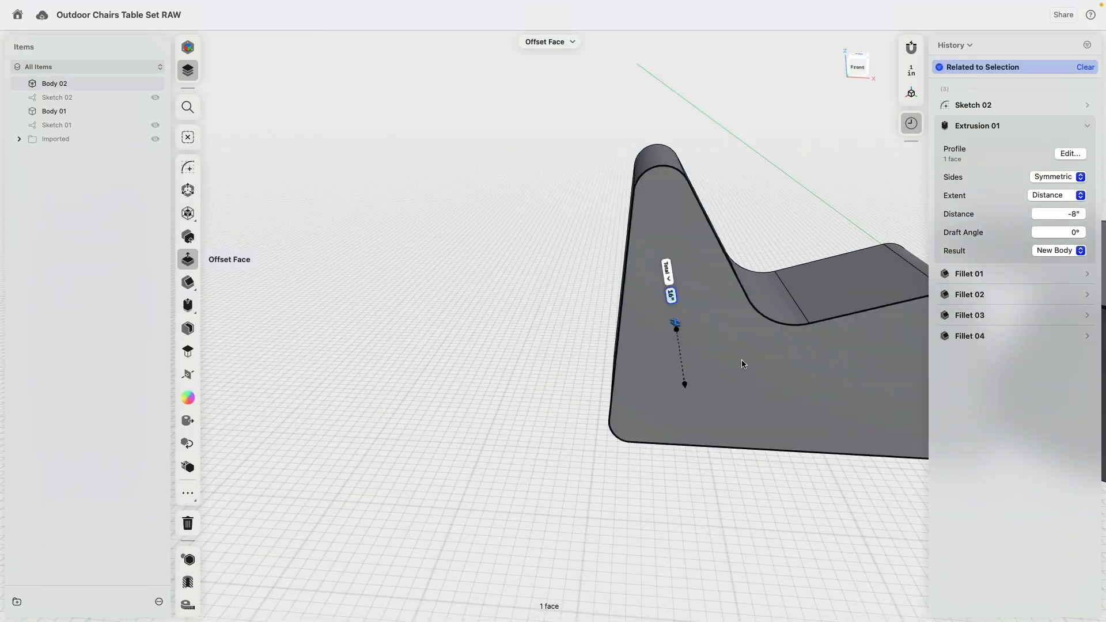
pyautogui.click(741, 364)
pyautogui.moveTo(544, 353); pyautogui.dragTo(727, 363, button='right')
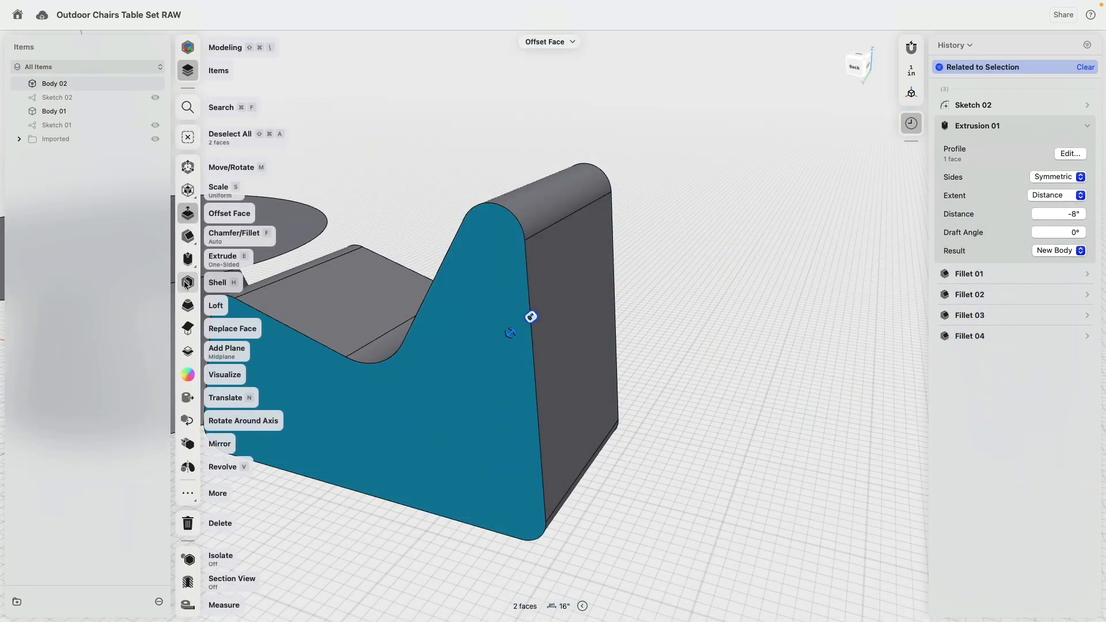
pyautogui.click(187, 282)
pyautogui.moveTo(531, 395); pyautogui.dragTo(527, 395)
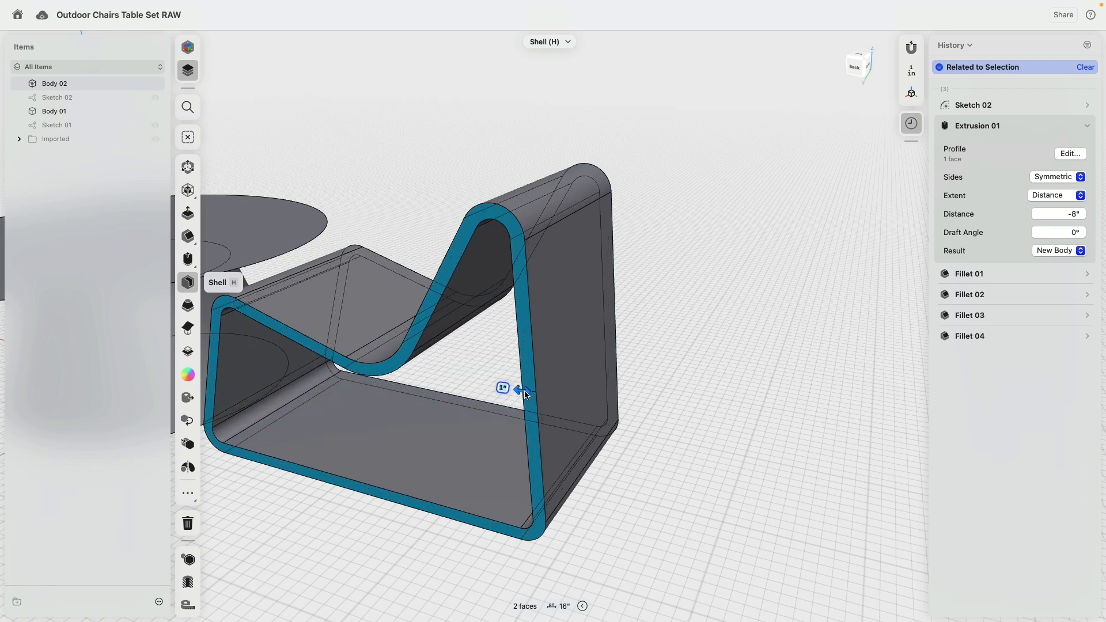
pyautogui.click(659, 431)
# - Reduce the fillet radius at the bend between the chair's seat and backrest
pyautogui.scroll(-4, 699, 429)
pyautogui.moveTo(704, 428); pyautogui.dragTo(761, 453, button='right')
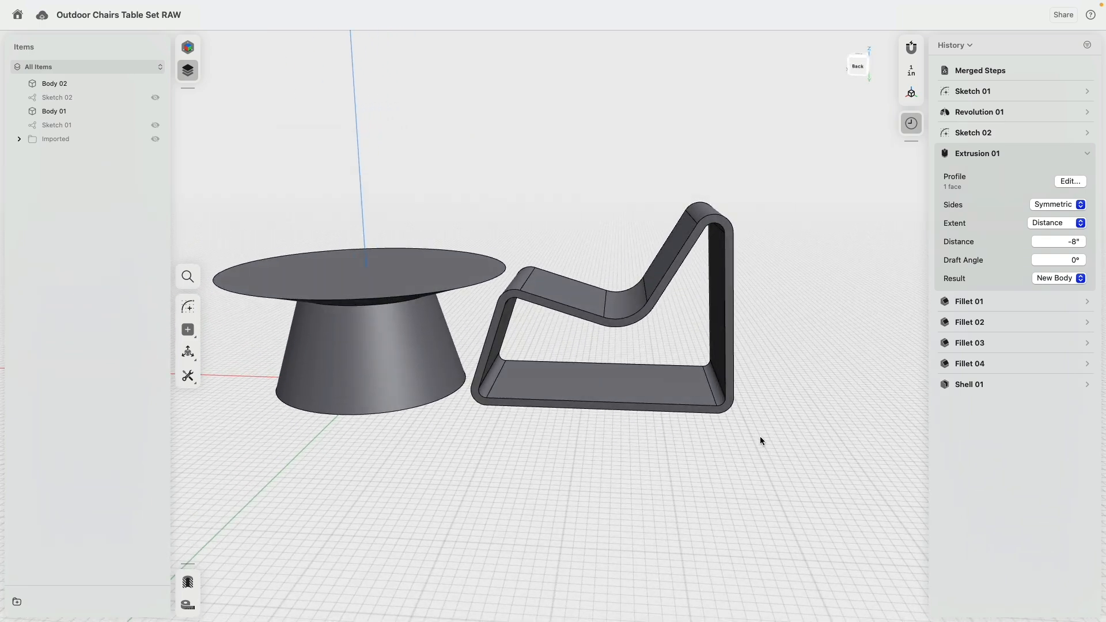
pyautogui.scroll(3, 782, 407)
pyautogui.moveTo(783, 408)
pyautogui.mouseDown(button='right')
pyautogui.moveTo(761, 364)
pyautogui.moveTo(783, 406)
pyautogui.mouseUp(button='right')
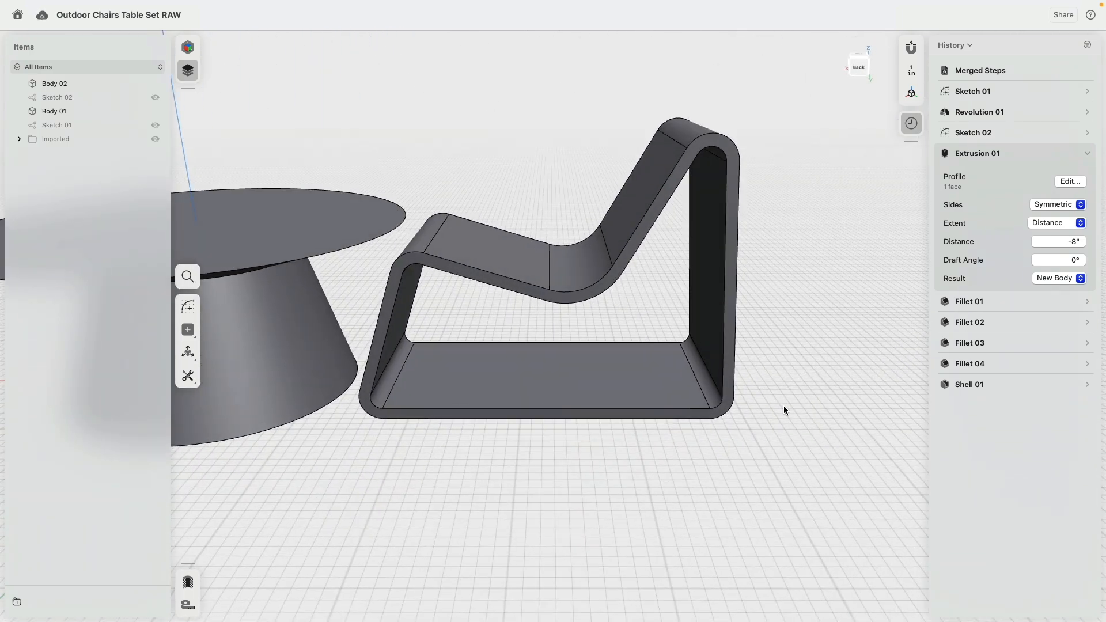
pyautogui.click(586, 266)
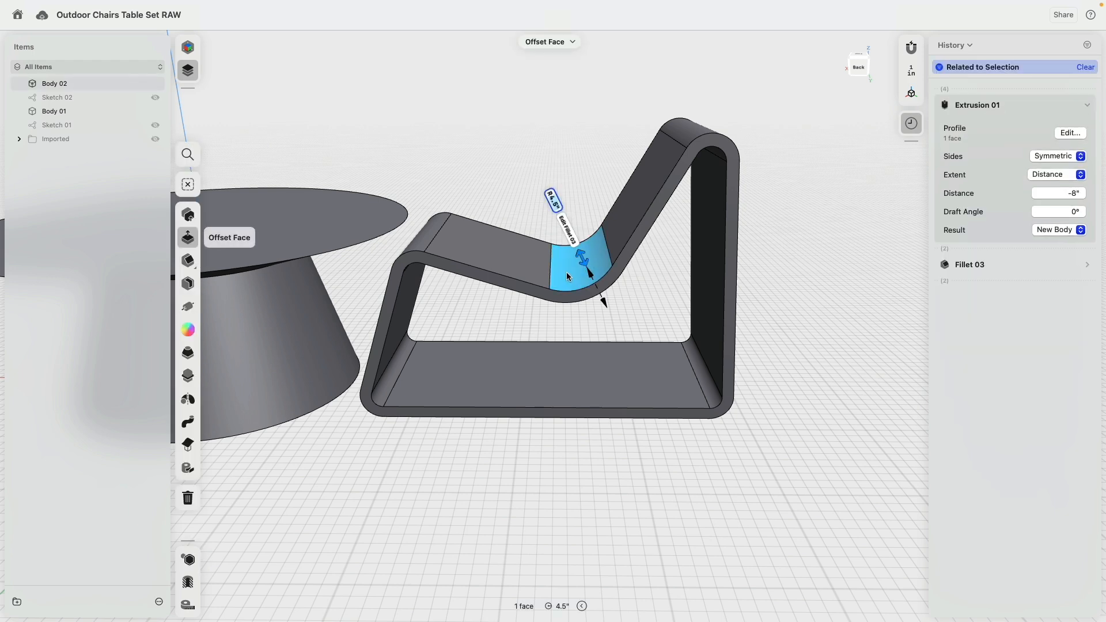
pyautogui.click(569, 241)
pyautogui.moveTo(561, 212)
pyautogui.mouseDown()
pyautogui.moveTo(568, 236)
pyautogui.moveTo(569, 226)
pyautogui.mouseUp()
pyautogui.click(595, 147)
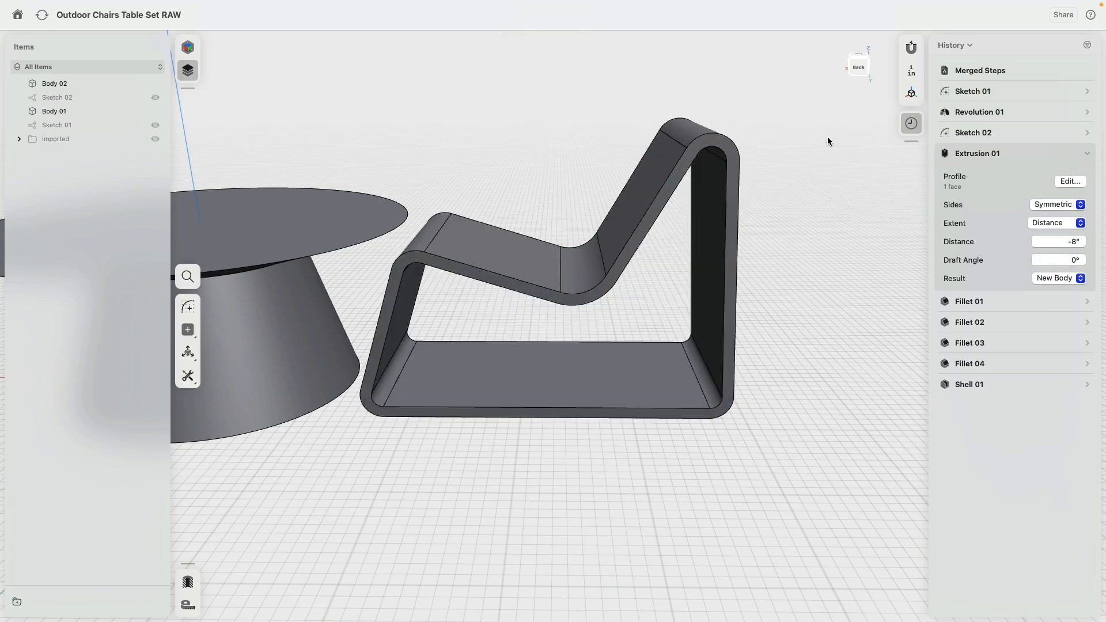
# - Reduce the fillet radius at the top of the chair's backrest for a tighter curve
pyautogui.hscroll(5, 801, 156)
pyautogui.moveTo(802, 156); pyautogui.dragTo(763, 244, button='middle')
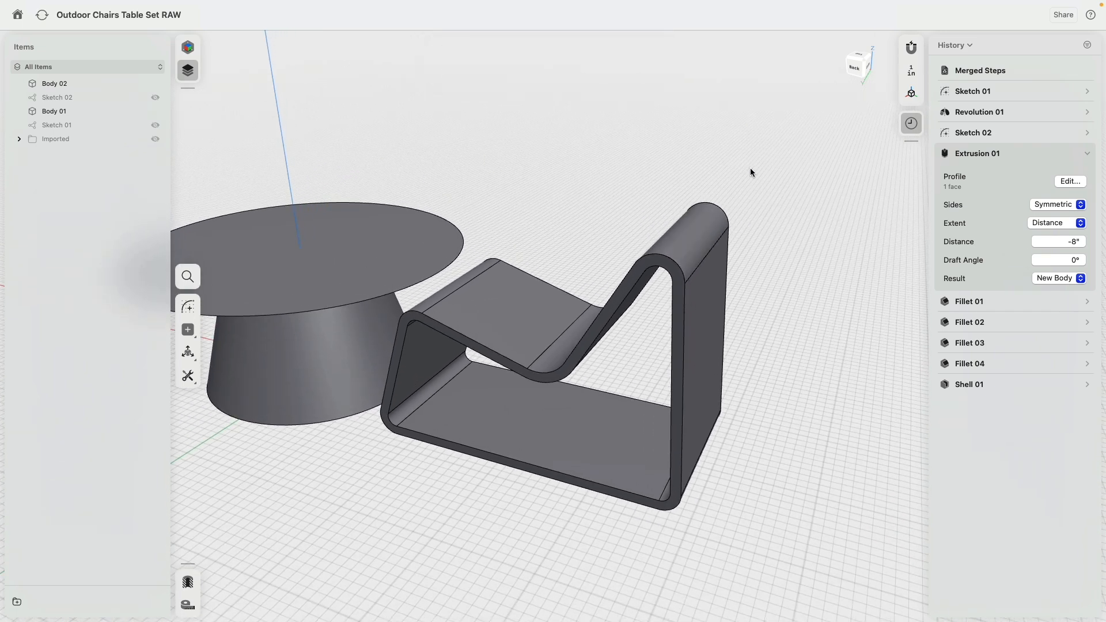
pyautogui.click(706, 232)
pyautogui.click(765, 180)
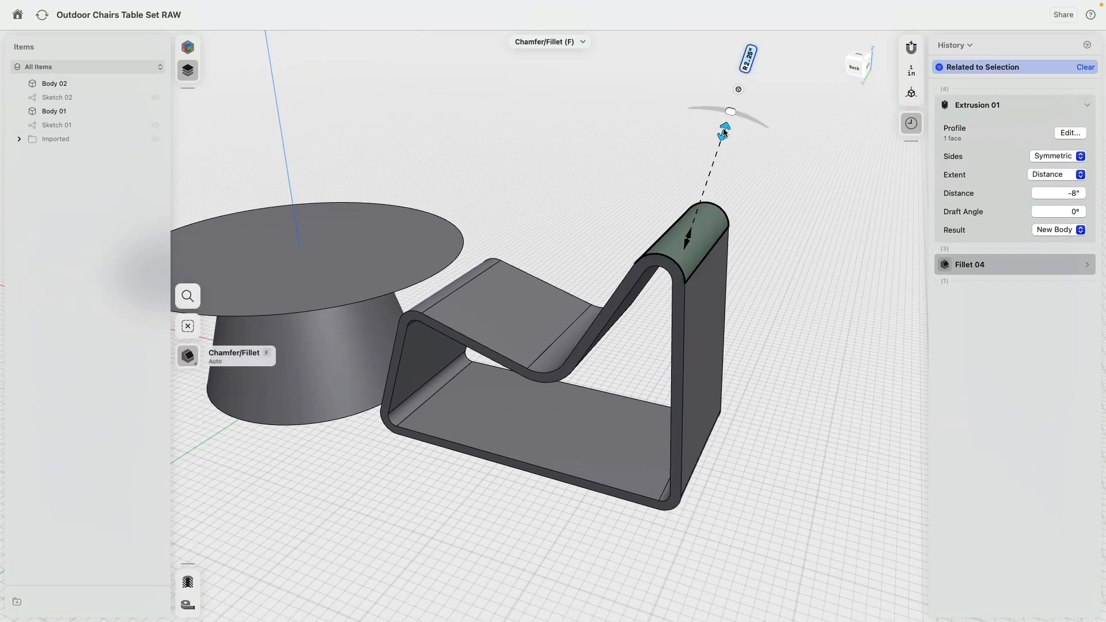
pyautogui.moveTo(727, 127); pyautogui.dragTo(720, 140)
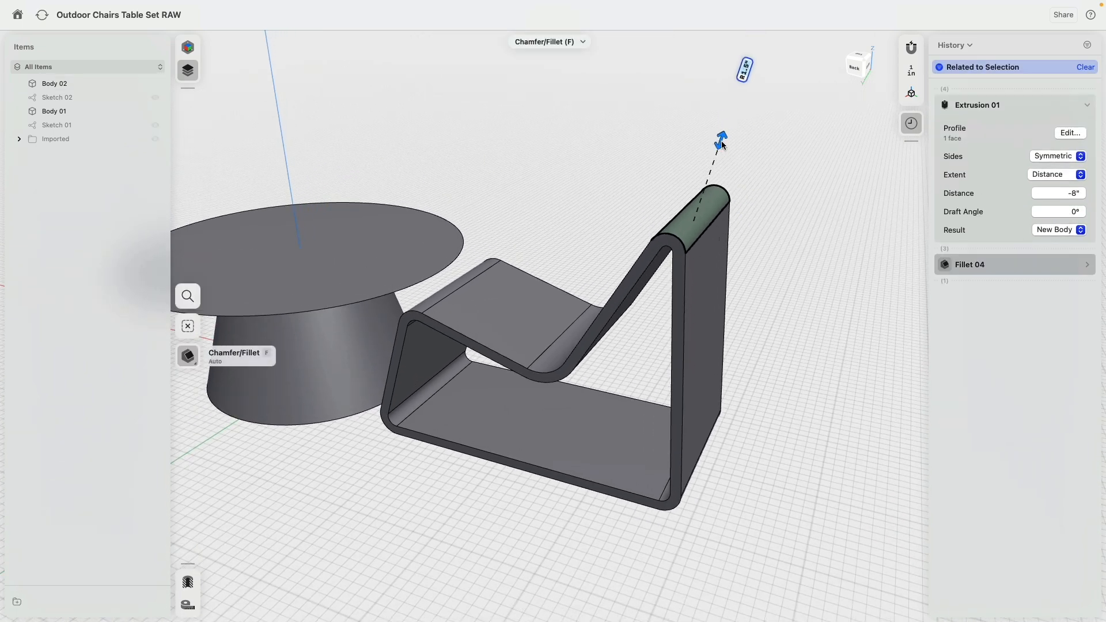
pyautogui.click(779, 292)
# - Set the chair's shell thickness to 1.5 inches and examine the inner corner at the backrest top
pyautogui.moveTo(755, 356); pyautogui.dragTo(784, 348, button='right')
pyautogui.scroll(-5, 558, 240)
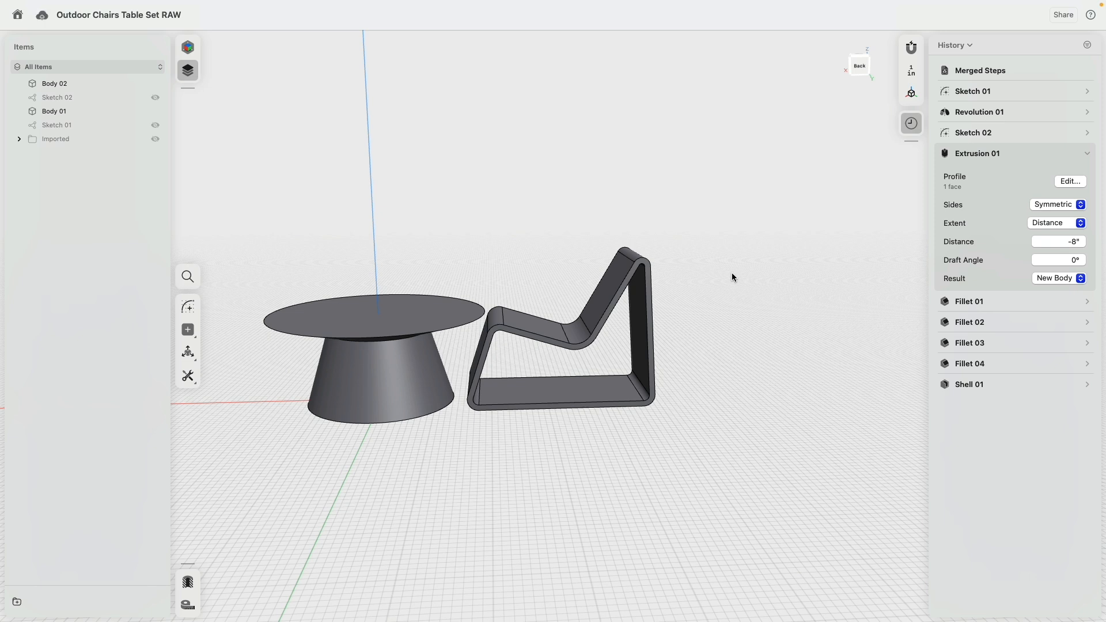
pyautogui.click(1083, 384)
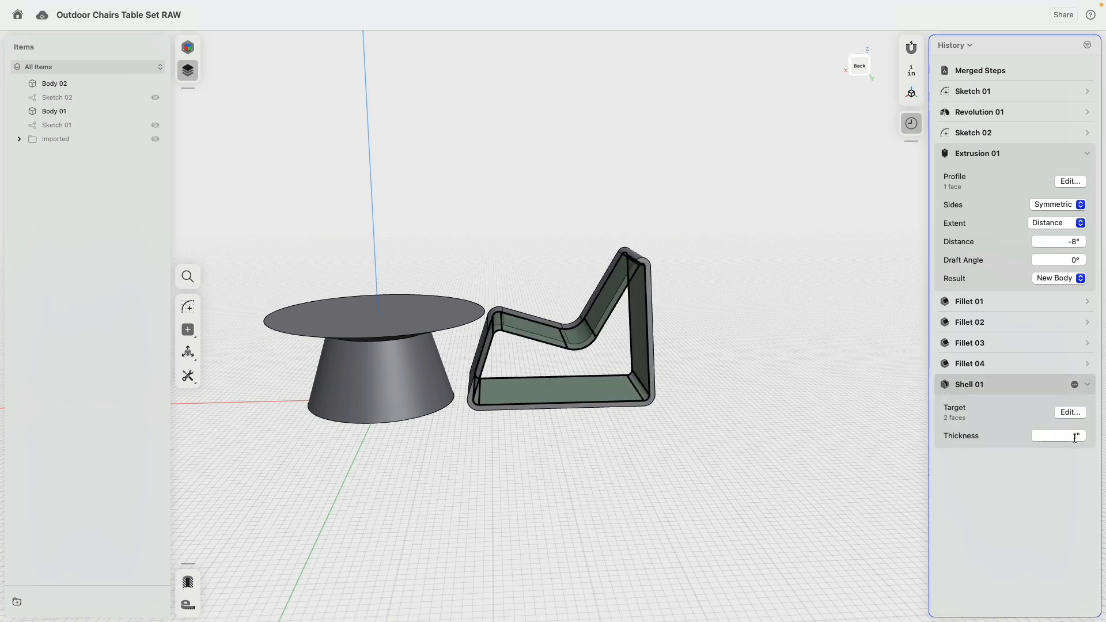
pyautogui.click(1070, 437)
pyautogui.write('1')
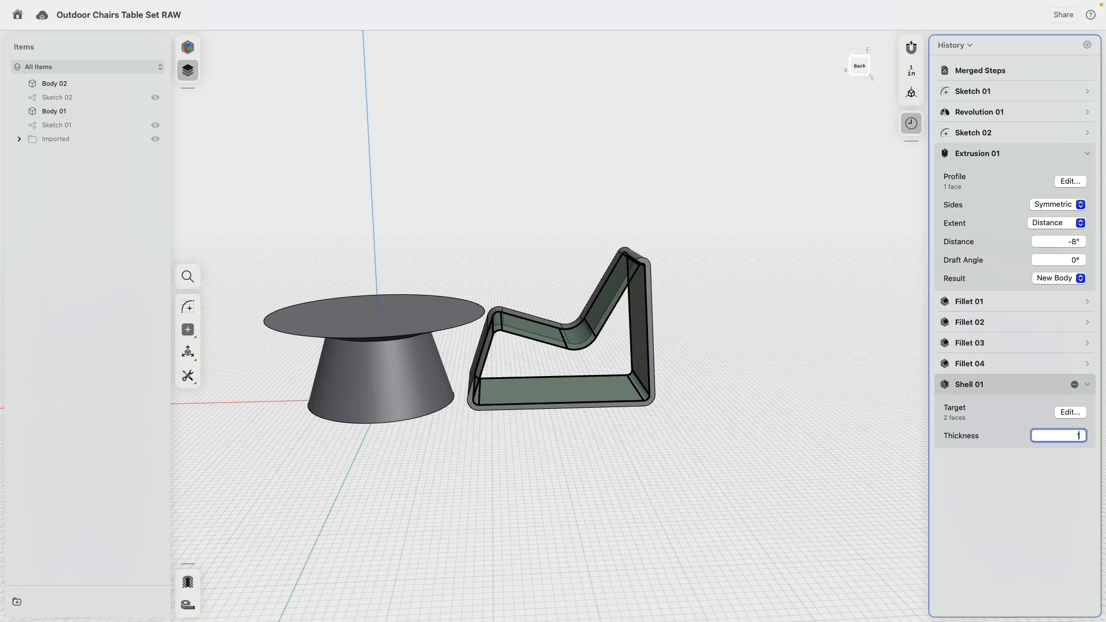
pyautogui.press('Return')
pyautogui.scroll(5, 731, 251)
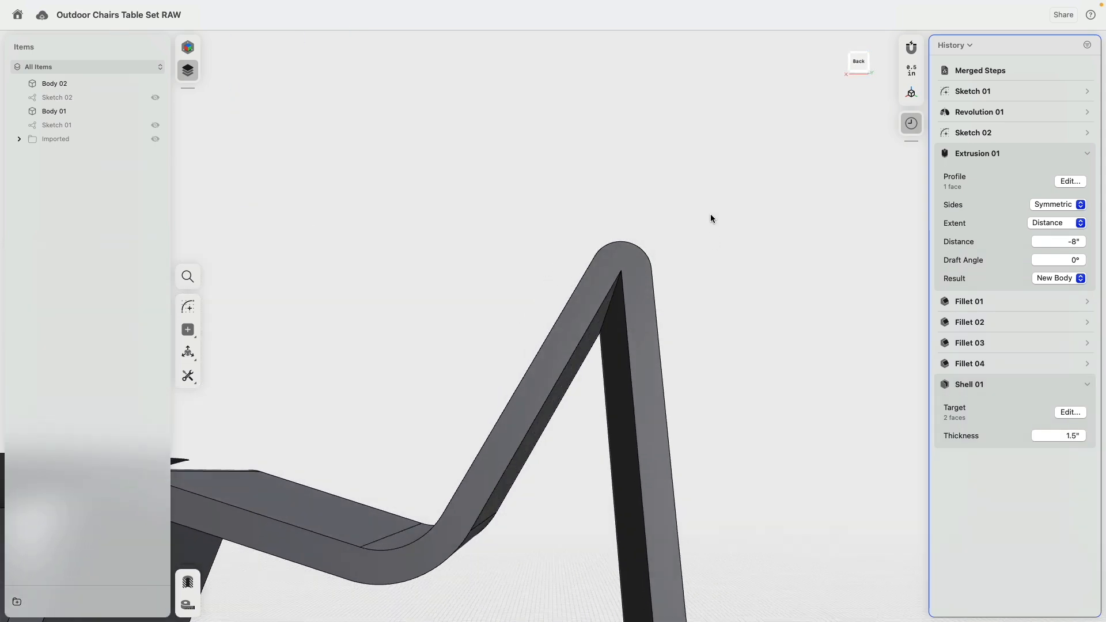
pyautogui.hscroll(-3, 711, 215)
pyautogui.hscroll(4, 711, 213)
pyautogui.hscroll(3, 621, 288)
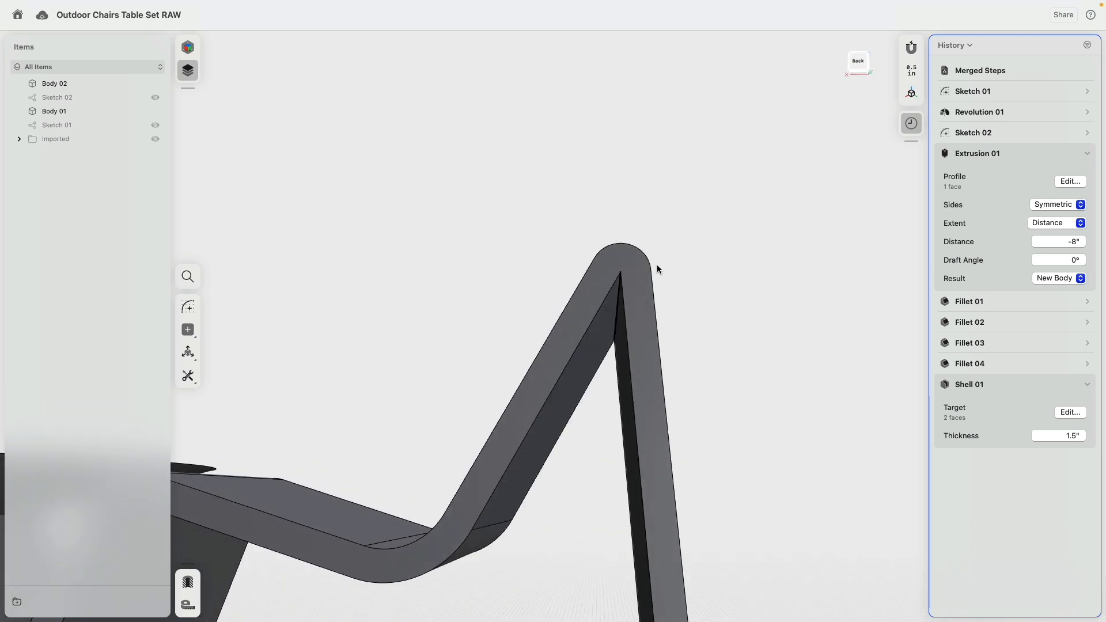
# - Increase the fillet radius at the top of the chair's backrest to 1.75 inches
pyautogui.scroll(-5, 625, 290)
pyautogui.click(657, 223)
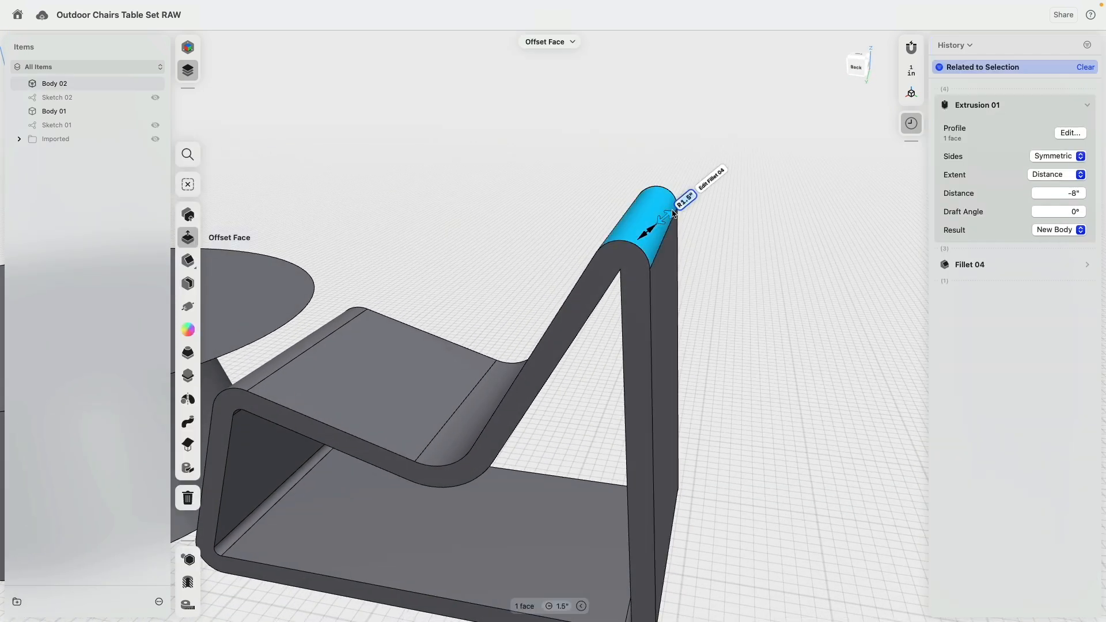
pyautogui.click(713, 177)
pyautogui.moveTo(672, 125); pyautogui.dragTo(680, 119)
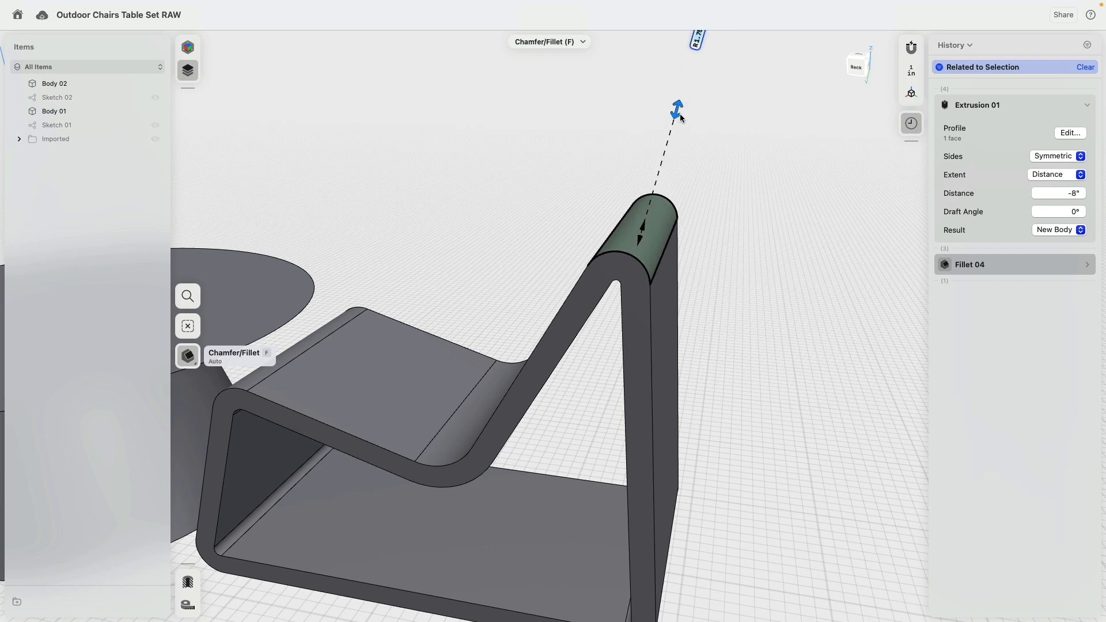
pyautogui.scroll(-3, 745, 298)
pyautogui.moveTo(744, 311); pyautogui.dragTo(755, 289, button='right')
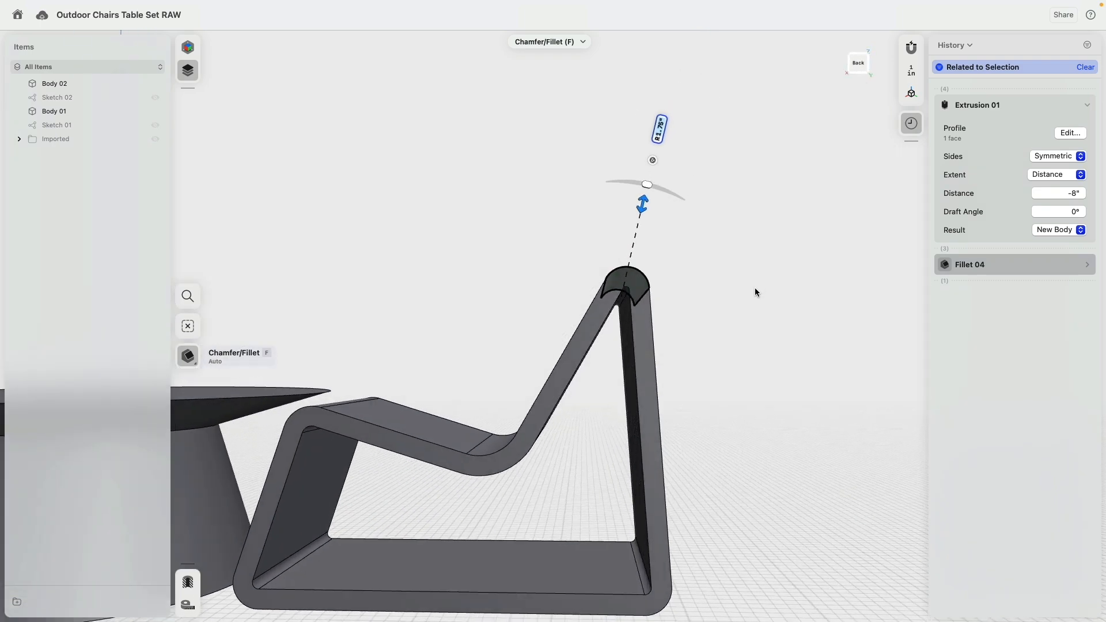
pyautogui.click(755, 289)
# - Select the whole chair body and place its Move/Rotate pivot at the centre of the tabletop
pyautogui.moveTo(715, 338); pyautogui.dragTo(767, 253, button='middle')
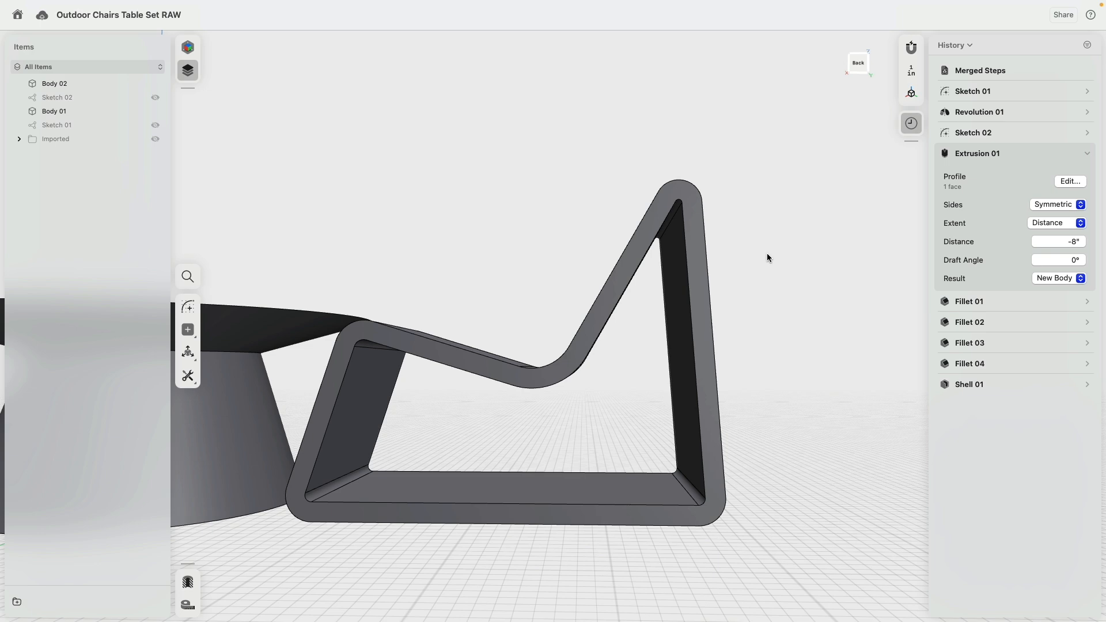
pyautogui.scroll(-5, 767, 254)
pyautogui.moveTo(767, 254); pyautogui.dragTo(773, 286, button='right')
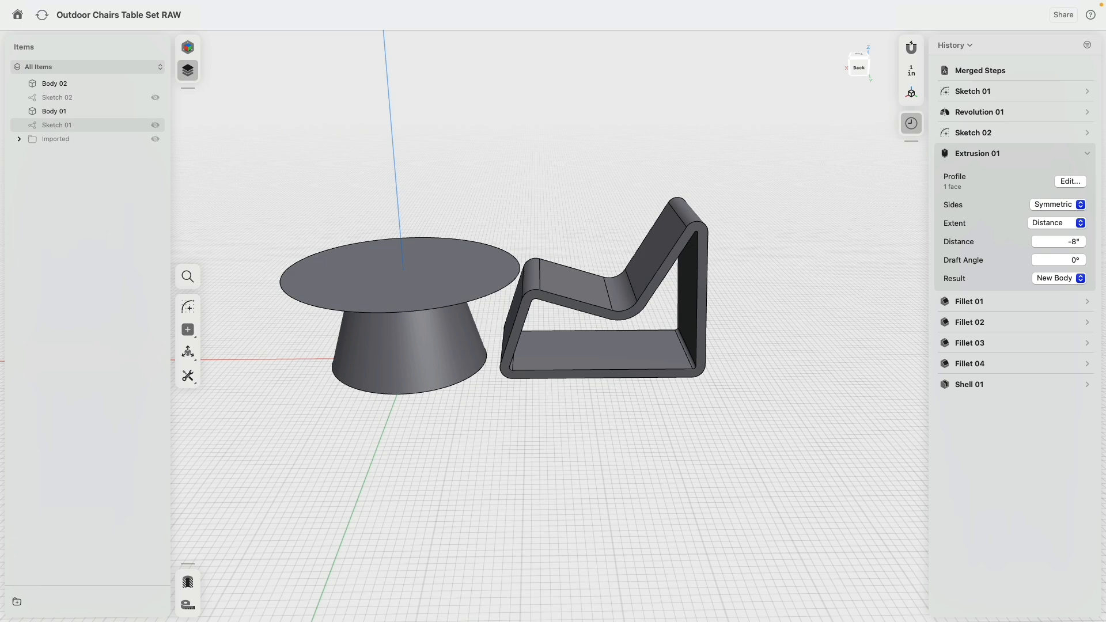
pyautogui.moveTo(417, 142); pyautogui.dragTo(523, 156, button='middle')
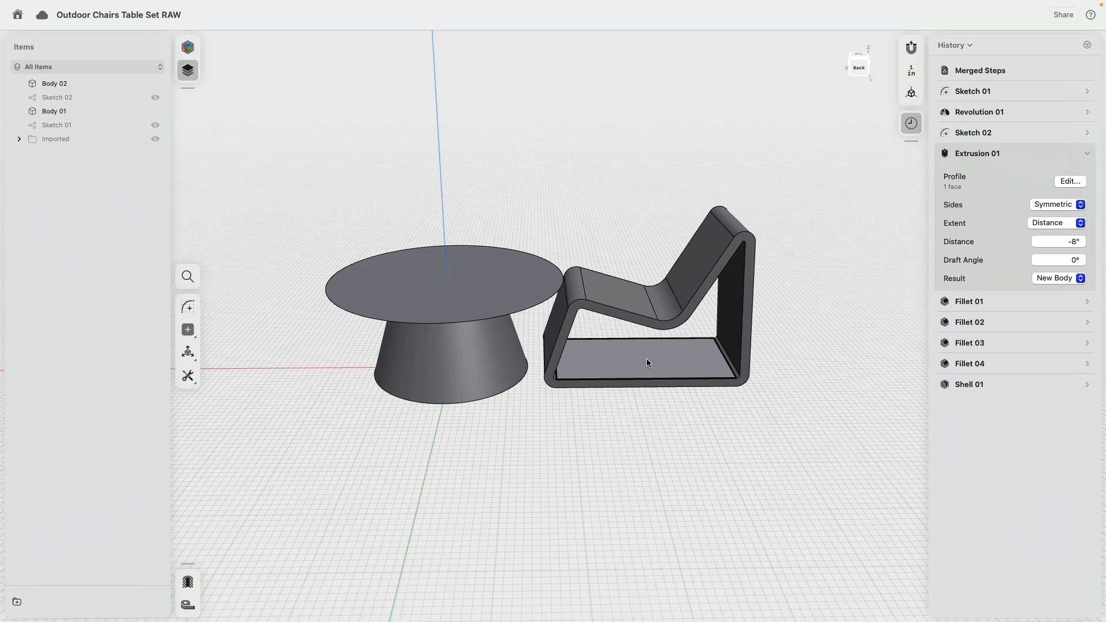
pyautogui.doubleClick(647, 363)
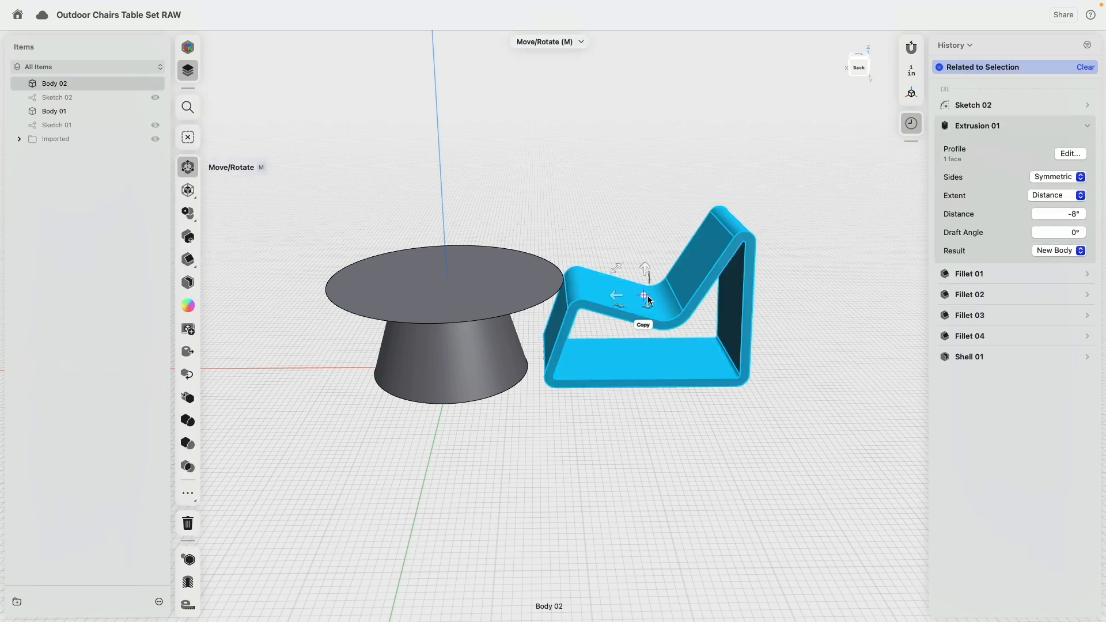
pyautogui.moveTo(648, 300); pyautogui.dragTo(461, 324)
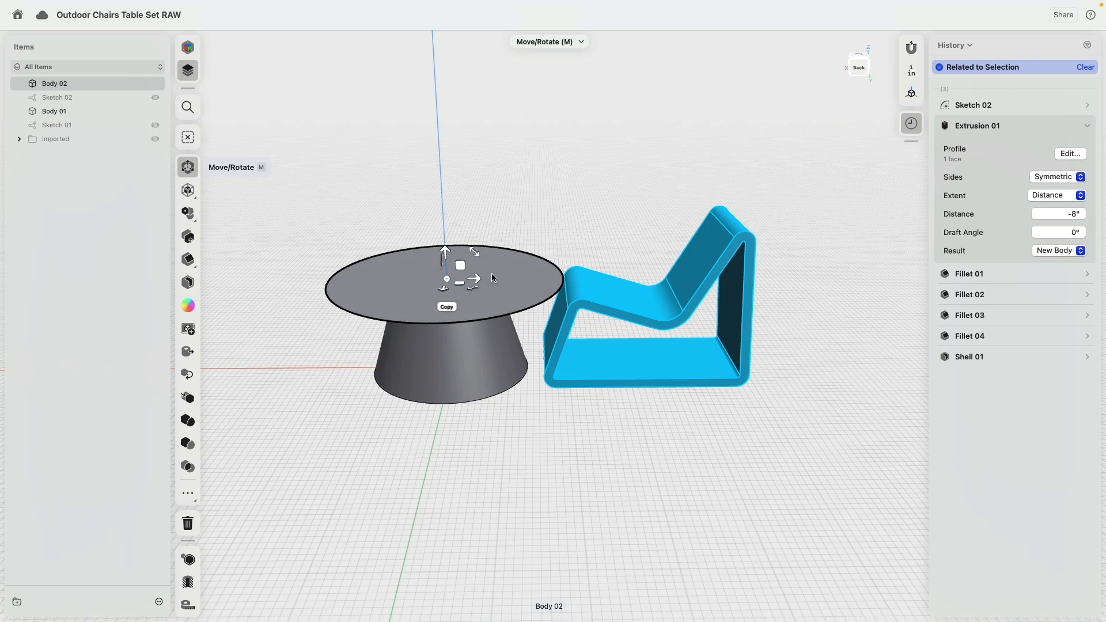
pyautogui.moveTo(533, 191); pyautogui.dragTo(518, 254, button='right')
# - Rotate an unlinked copy of the chair about the table's vertical axis to the opposite side of the table
pyautogui.click(449, 338)
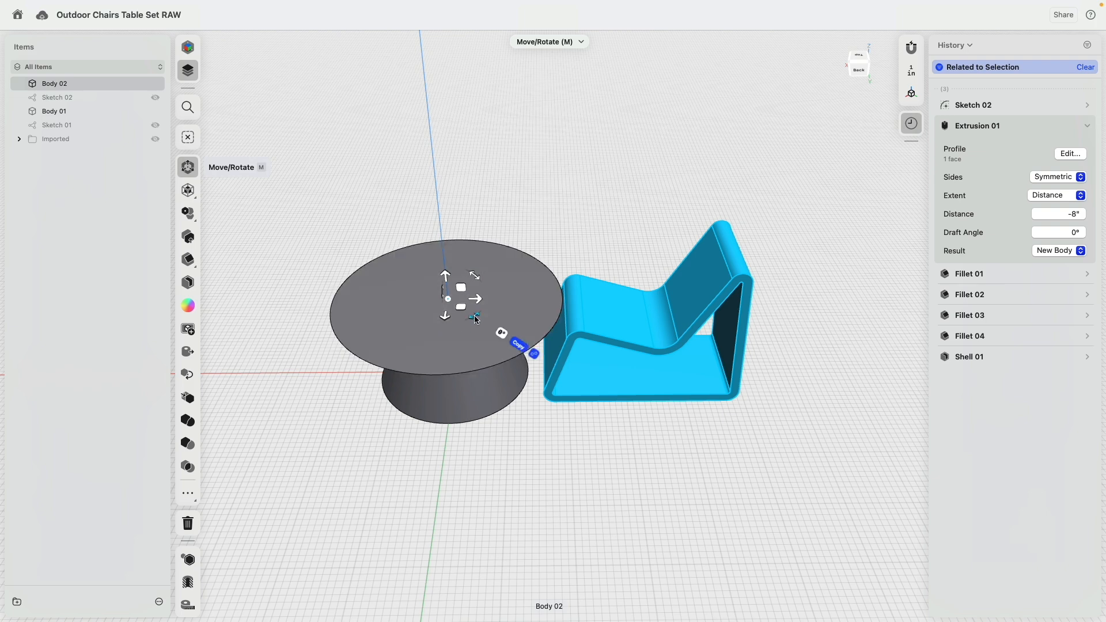
pyautogui.click(535, 356)
pyautogui.moveTo(474, 315); pyautogui.dragTo(417, 278)
pyautogui.click(711, 146)
pyautogui.click(977, 278)
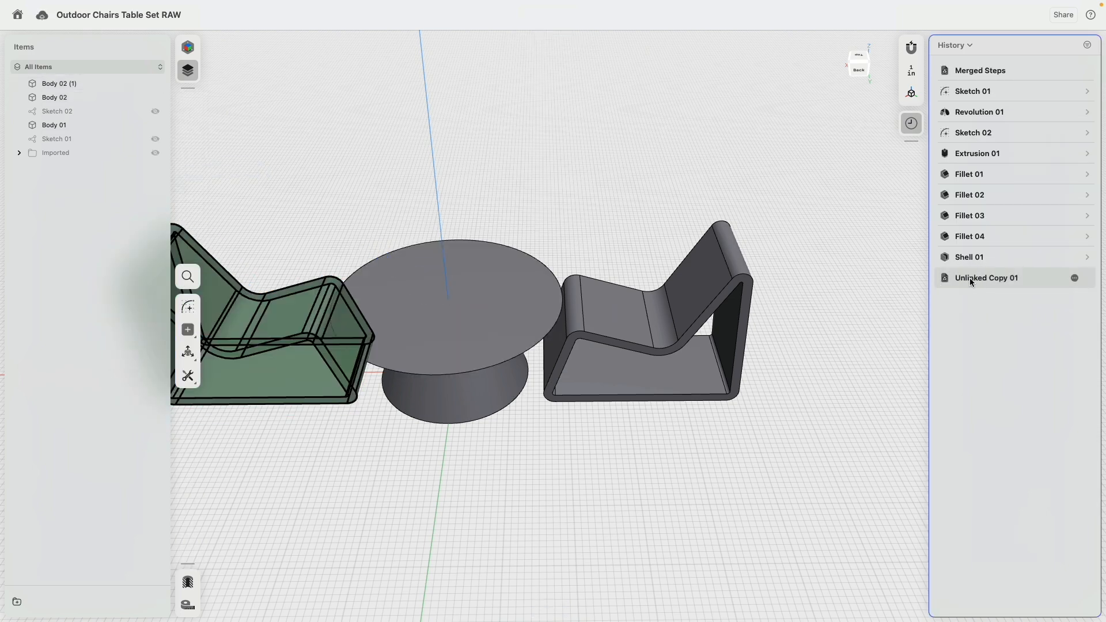
# - Show the hidden Sketch 01 and Sketch 02 in the model
pyautogui.moveTo(329, 441); pyautogui.dragTo(410, 437, button='middle')
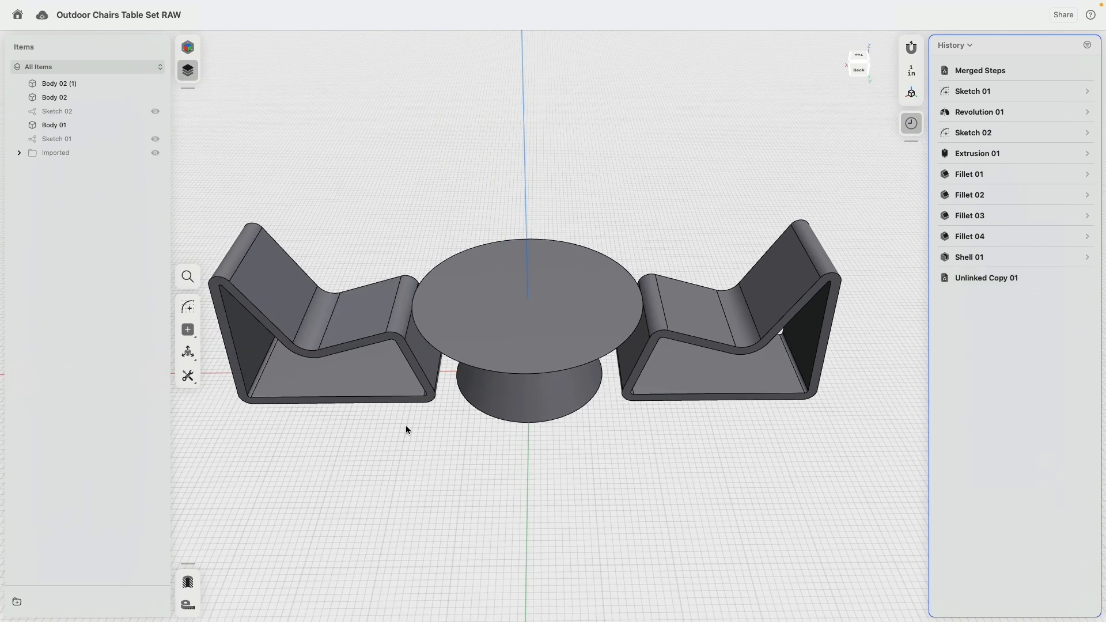
pyautogui.click(155, 139)
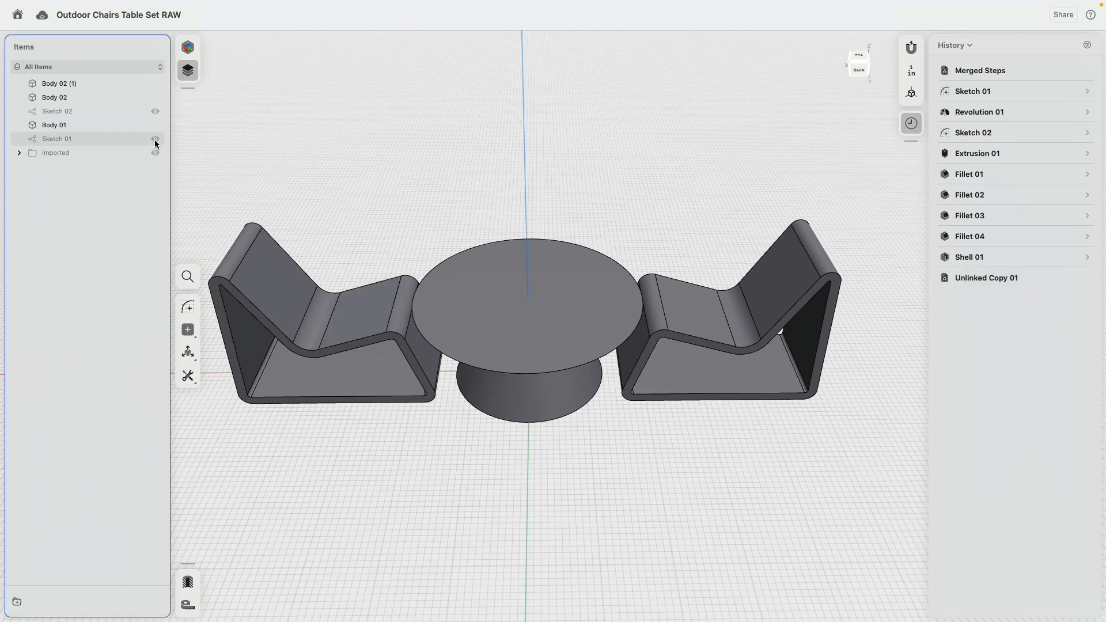
pyautogui.click(155, 111)
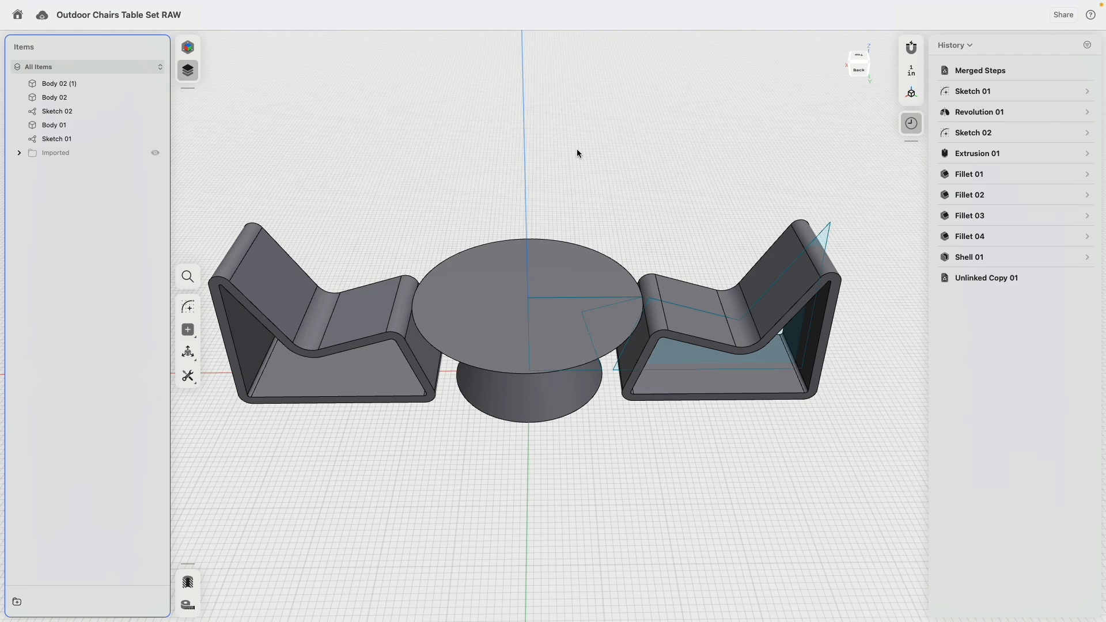
# - Try moving the backrest's top corner outward in the chair profile sketch, and undo the change
pyautogui.doubleClick(833, 224)
pyautogui.moveTo(832, 224)
pyautogui.mouseDown()
pyautogui.moveTo(875, 229)
pyautogui.moveTo(785, 227)
pyautogui.moveTo(846, 228)
pyautogui.mouseUp()
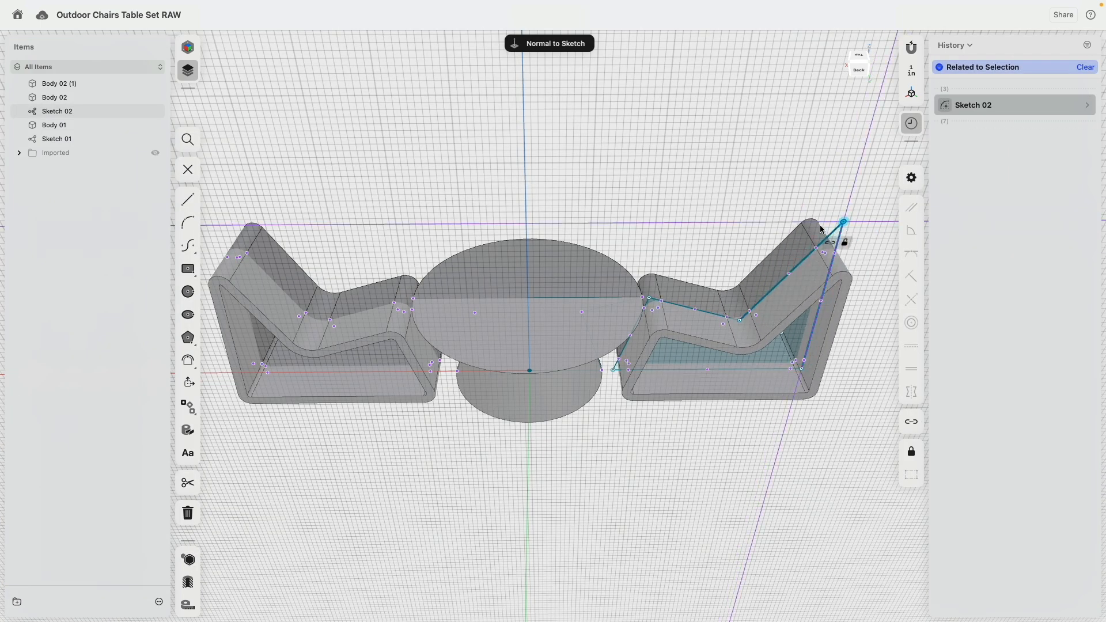
pyautogui.press('super+z')
pyautogui.press('Escape')
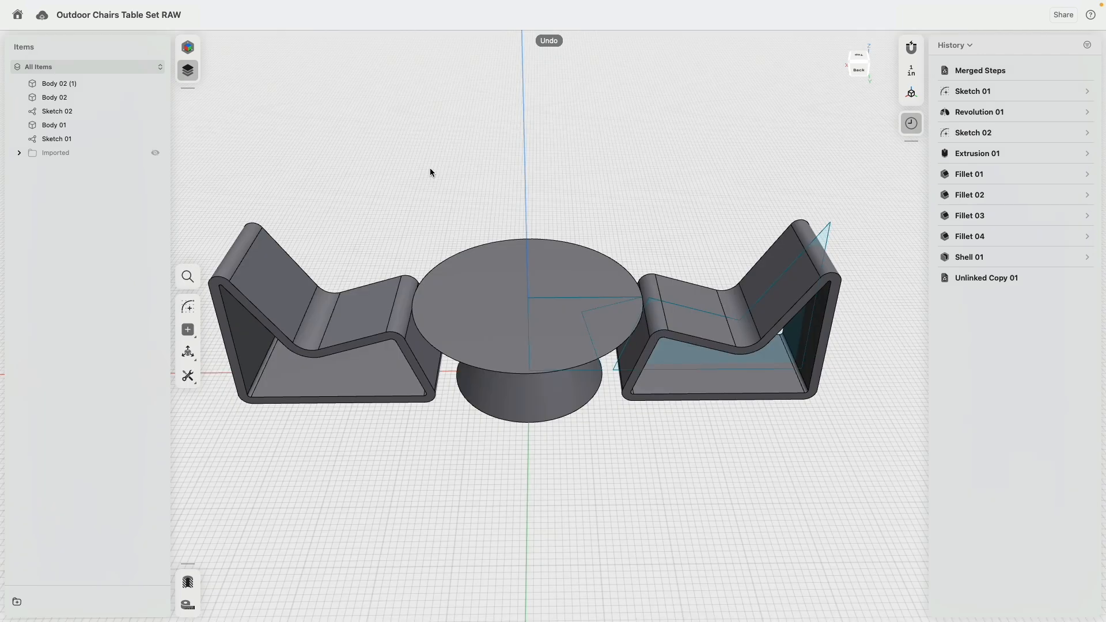
# - Delete the original chair body around the profile sketch, keeping the sketch itself
pyautogui.moveTo(604, 185); pyautogui.dragTo(640, 149, button='right')
pyautogui.moveTo(640, 150); pyautogui.dragTo(616, 152, button='middle')
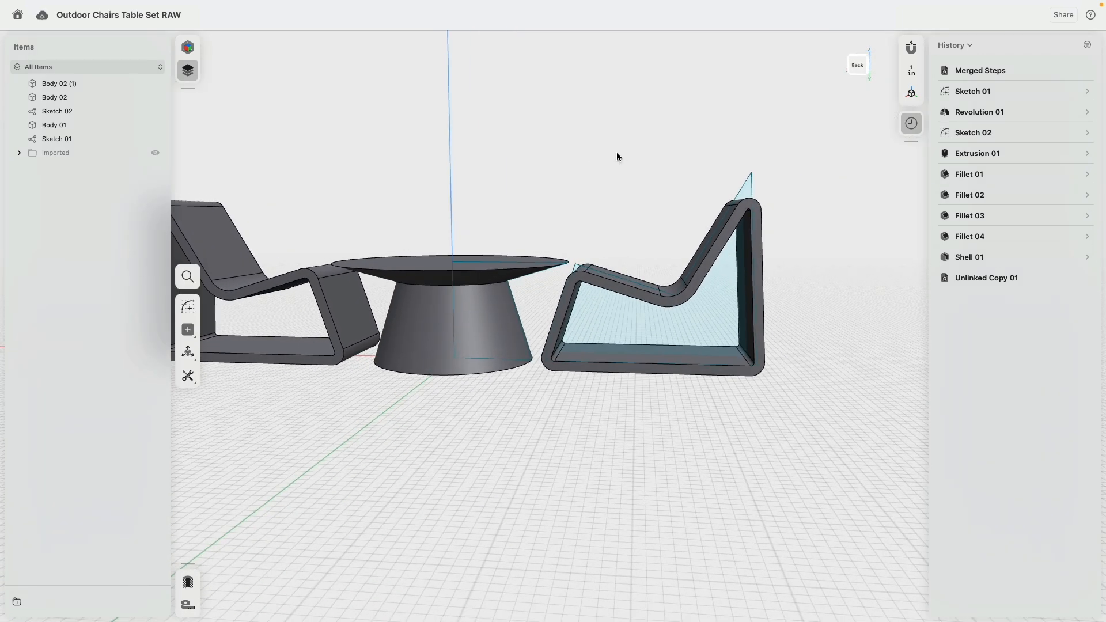
pyautogui.doubleClick(655, 370)
pyautogui.press('Delete')
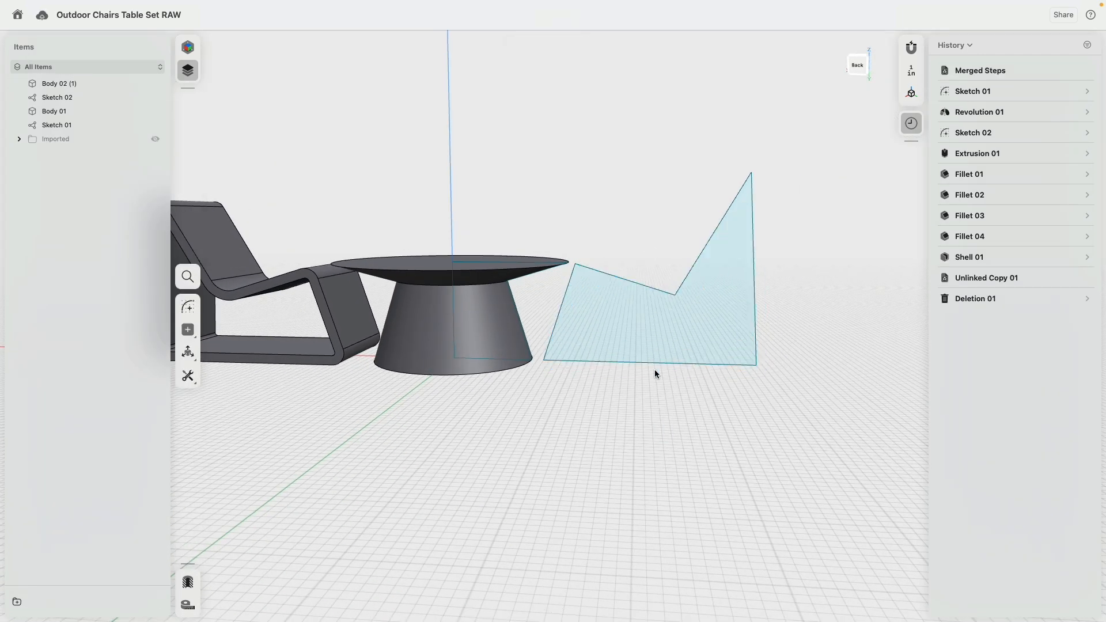
# - Copy all edges of the chair profile sketch with Move/Rotate at an offset of -8 inches perpendicular to the sketch
pyautogui.moveTo(833, 284); pyautogui.dragTo(804, 303, button='right')
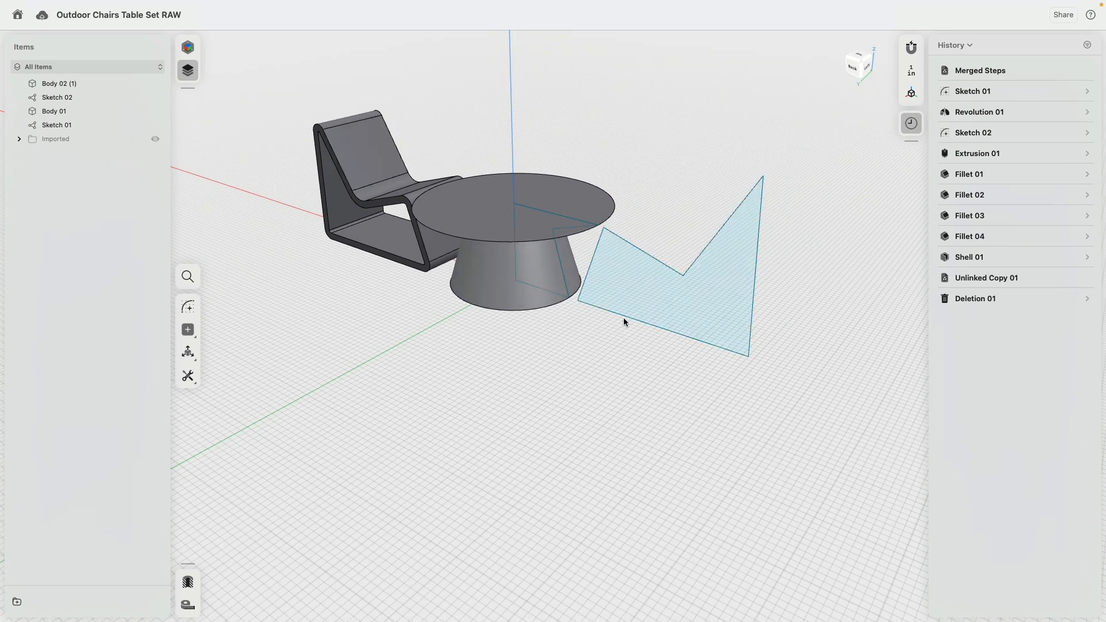
pyautogui.doubleClick(755, 288)
pyautogui.moveTo(804, 282); pyautogui.dragTo(727, 341, button='middle')
pyautogui.click(187, 169)
pyautogui.click(566, 358)
pyautogui.moveTo(555, 345)
pyautogui.mouseDown()
pyautogui.moveTo(592, 322)
pyautogui.moveTo(587, 334)
pyautogui.mouseUp()
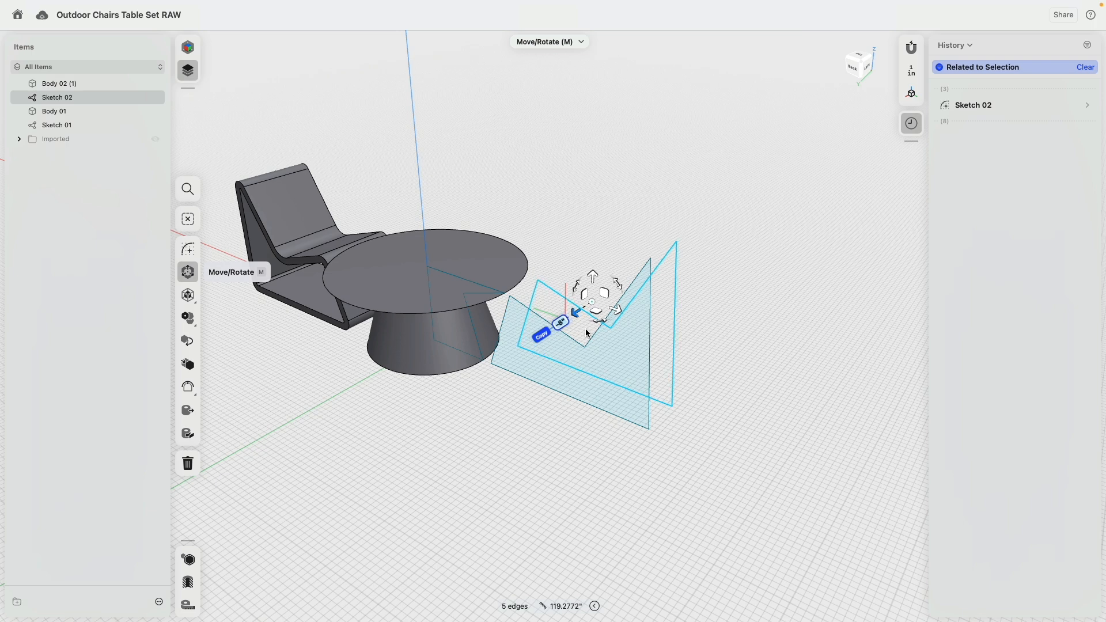
pyautogui.click(522, 462)
# - Copy the original chair profile 8 inches to its other side as a third parallel sketch, and undo the copy
pyautogui.doubleClick(620, 421)
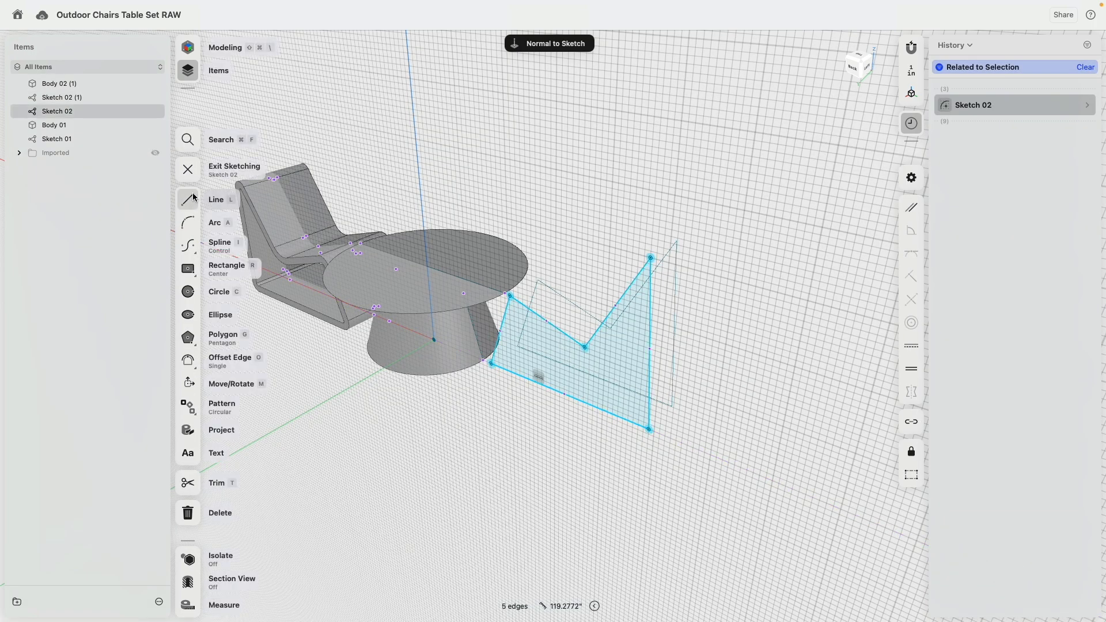
pyautogui.click(188, 169)
pyautogui.click(187, 272)
pyautogui.moveTo(555, 341); pyautogui.dragTo(527, 361)
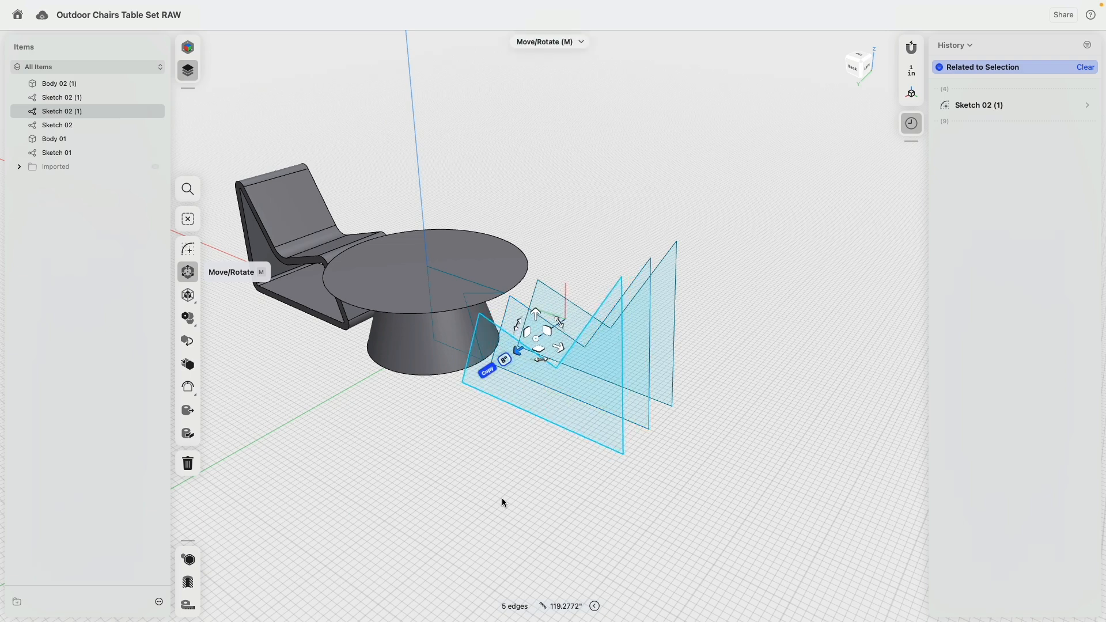
pyautogui.click(504, 496)
pyautogui.moveTo(435, 472); pyautogui.dragTo(464, 473, button='right')
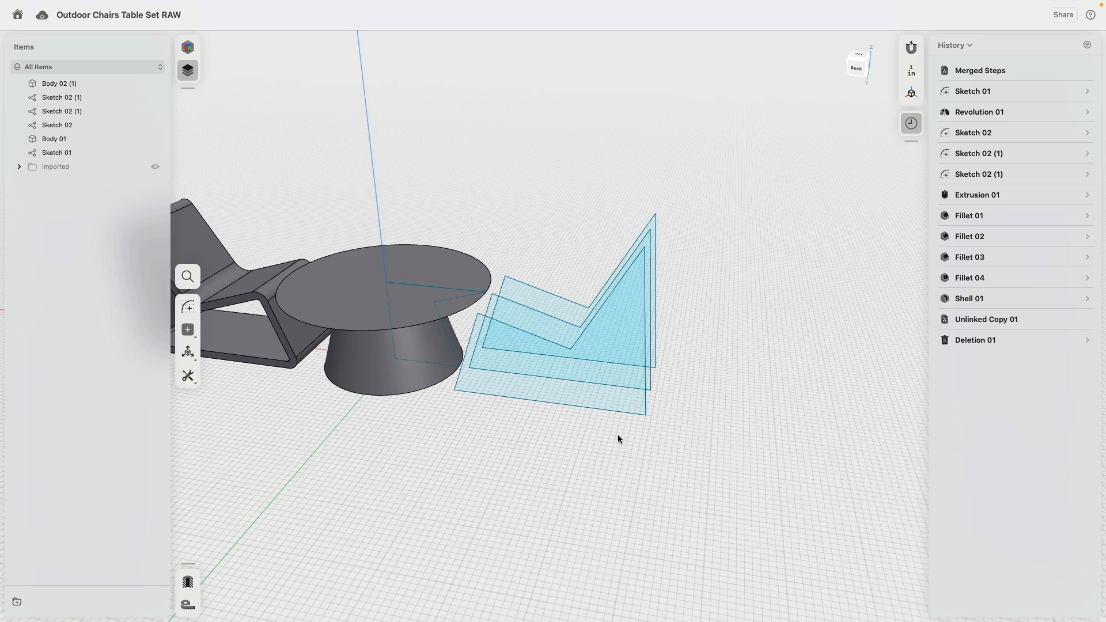
pyautogui.press('super+z')
pyautogui.press('super+z')
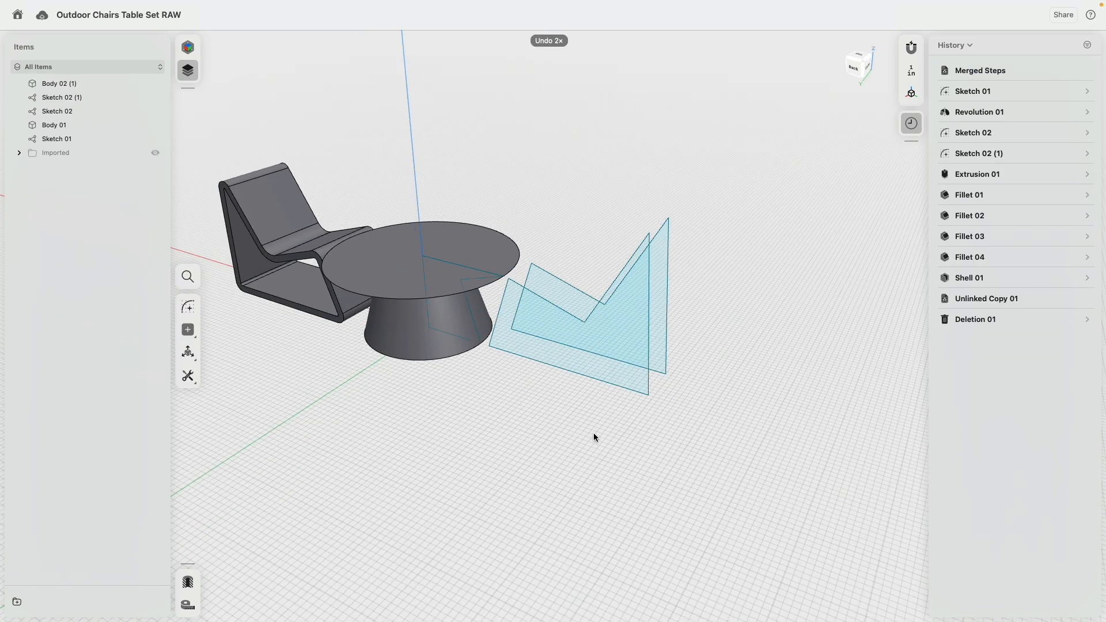
# - Create an offset construction plane parallel to the original chair profile, on the side opposite the copied sketch
pyautogui.click(669, 278)
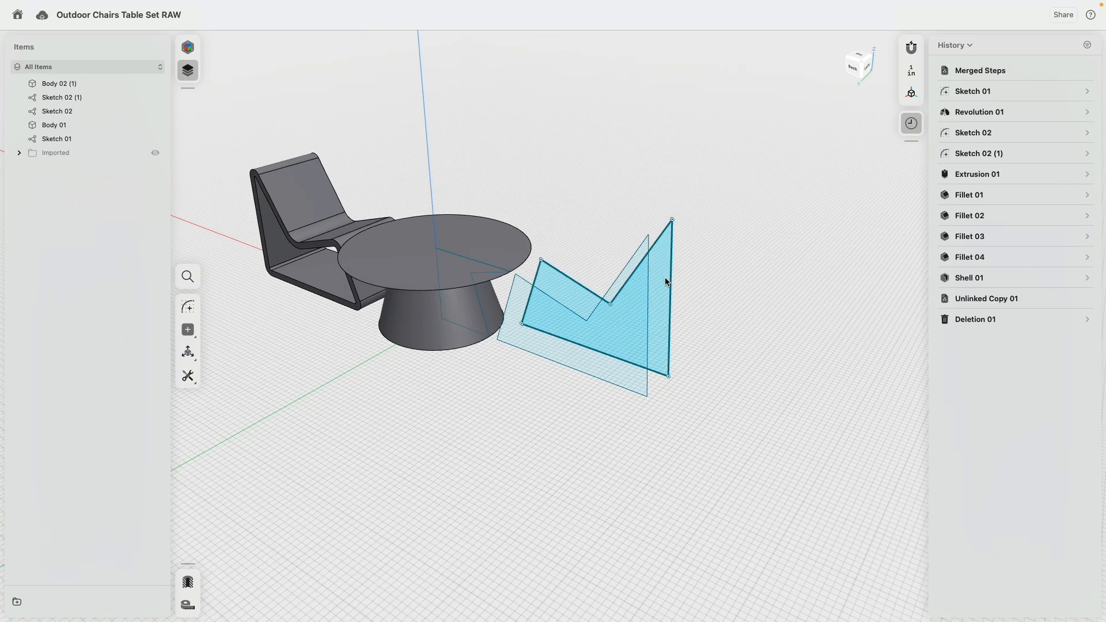
pyautogui.click(587, 335)
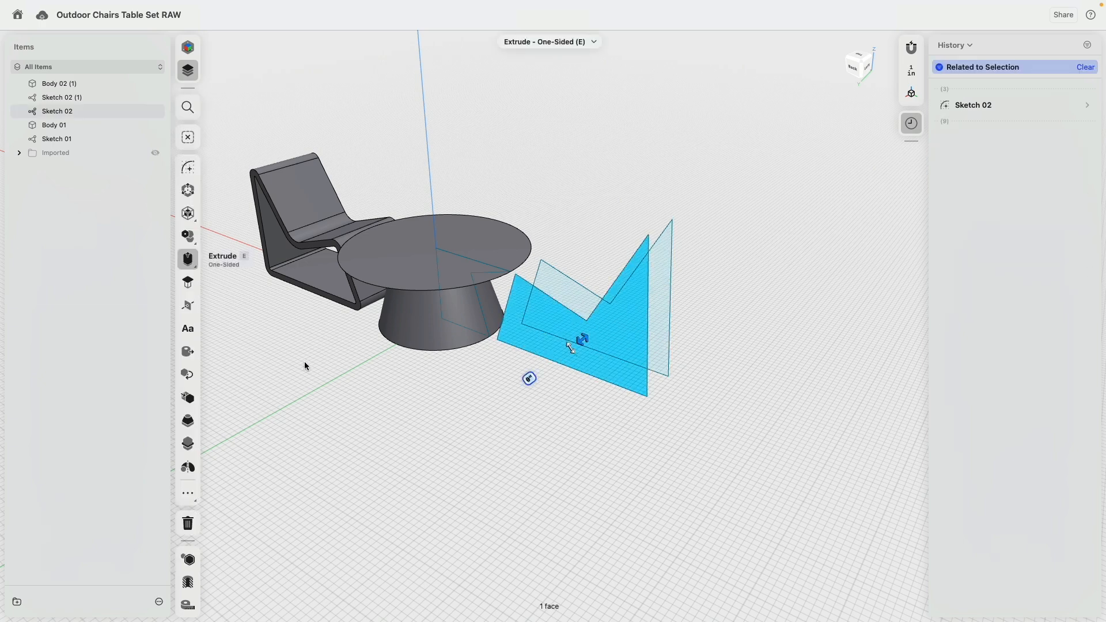
pyautogui.click(188, 282)
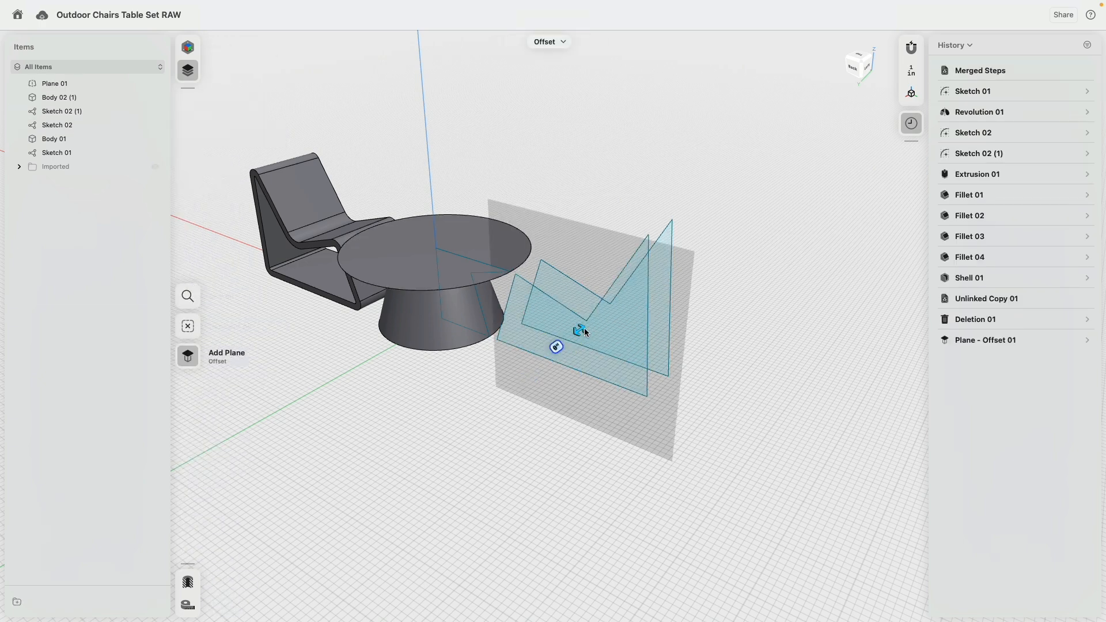
pyautogui.moveTo(572, 340); pyautogui.dragTo(566, 365)
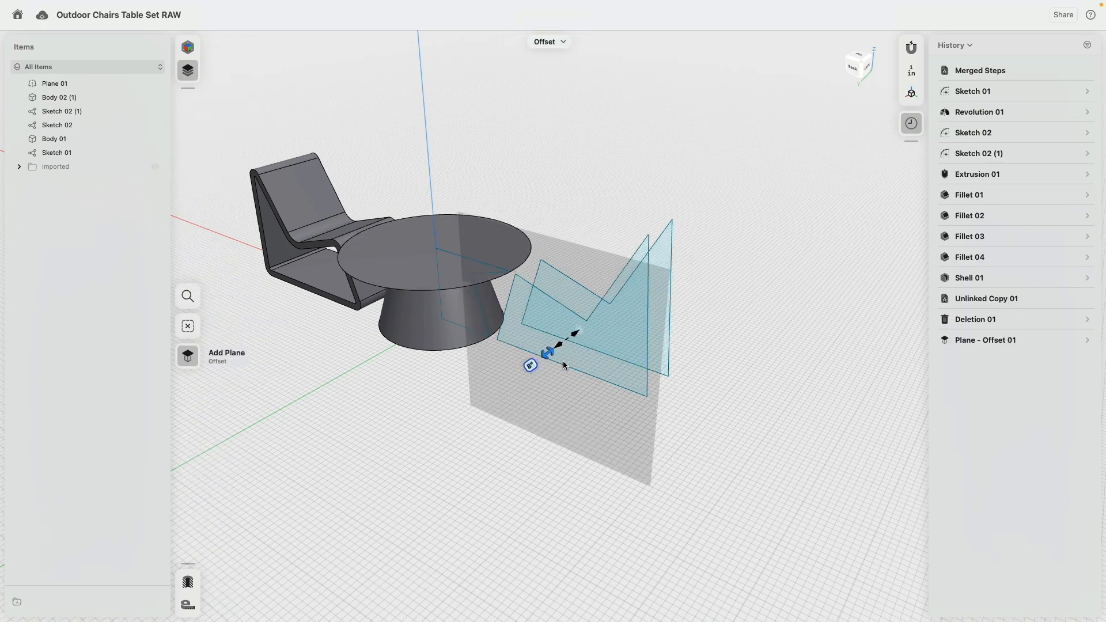
pyautogui.click(464, 531)
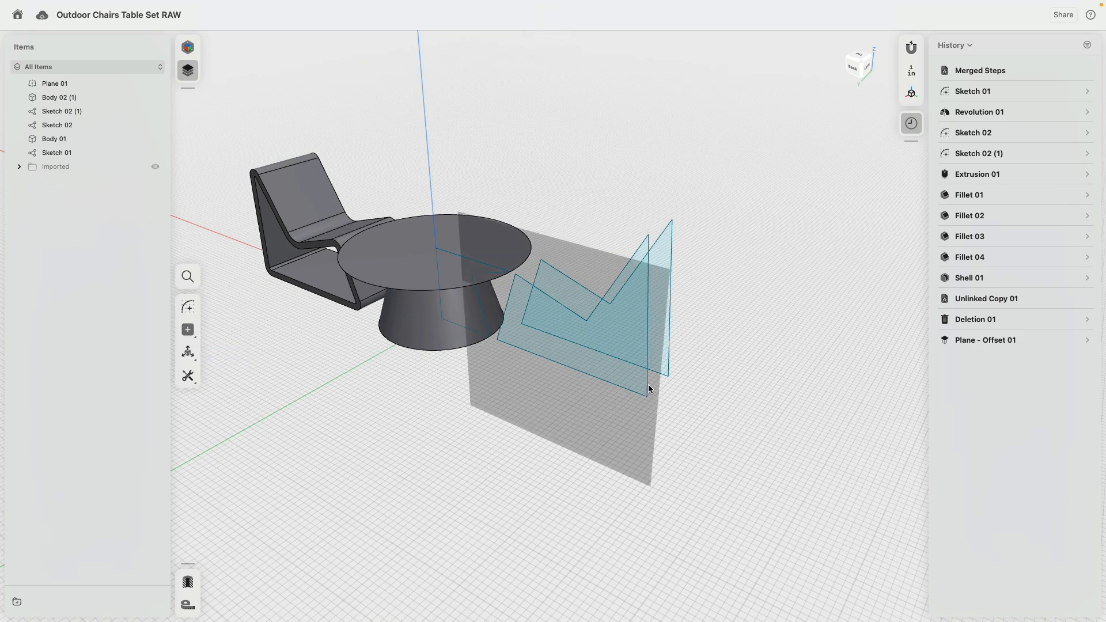
# - Project the copied chair profile's edges onto the offset plane and hide the plane
pyautogui.doubleClick(672, 326)
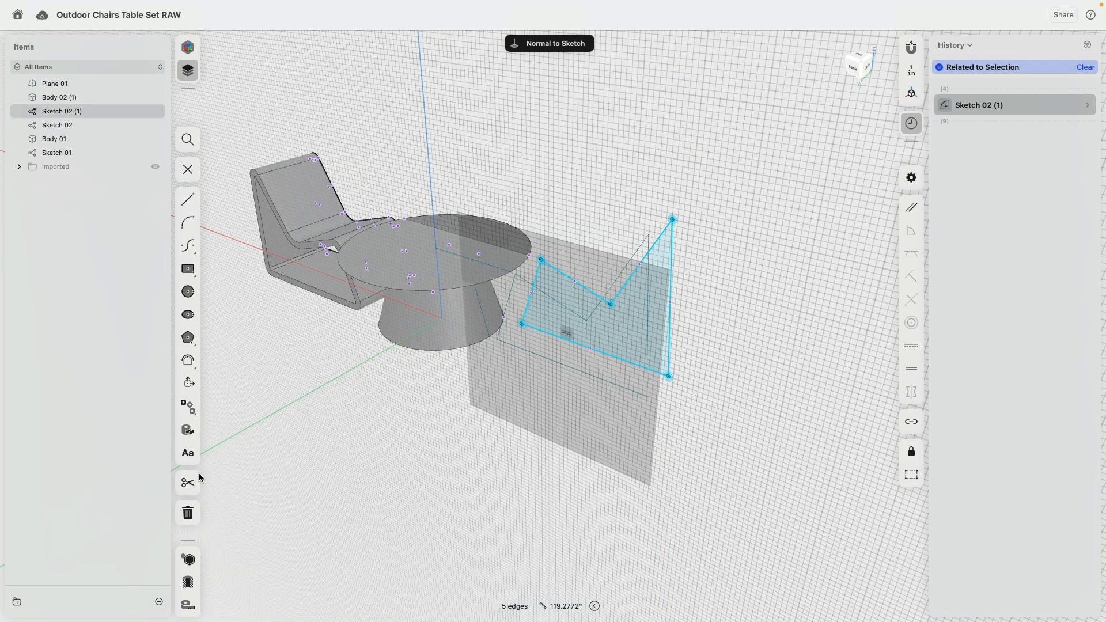
pyautogui.click(190, 433)
pyautogui.click(571, 420)
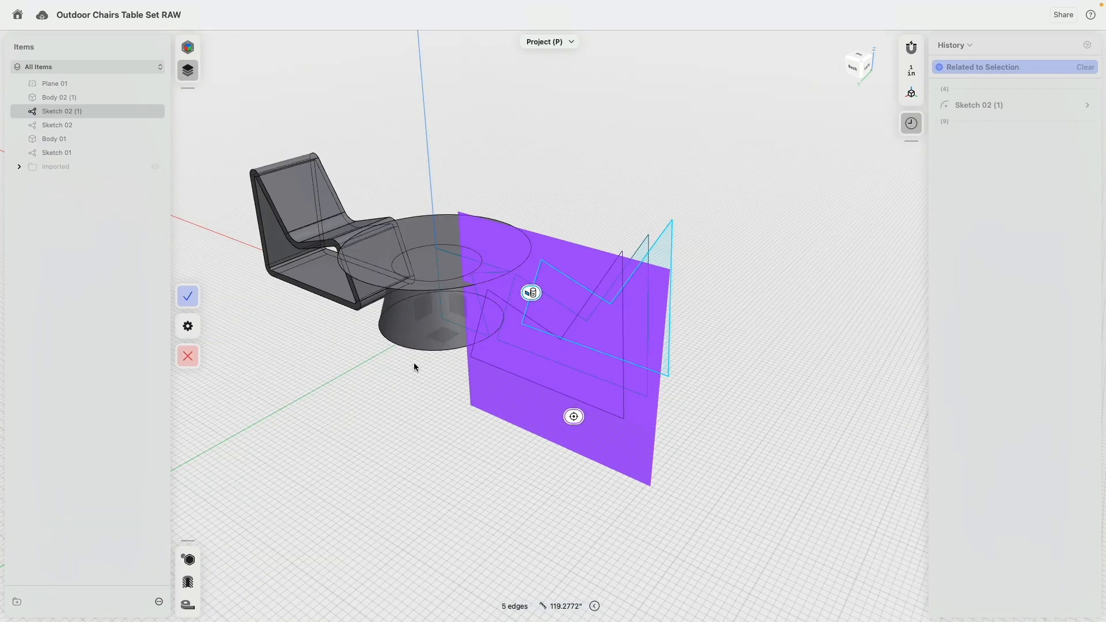
pyautogui.click(189, 292)
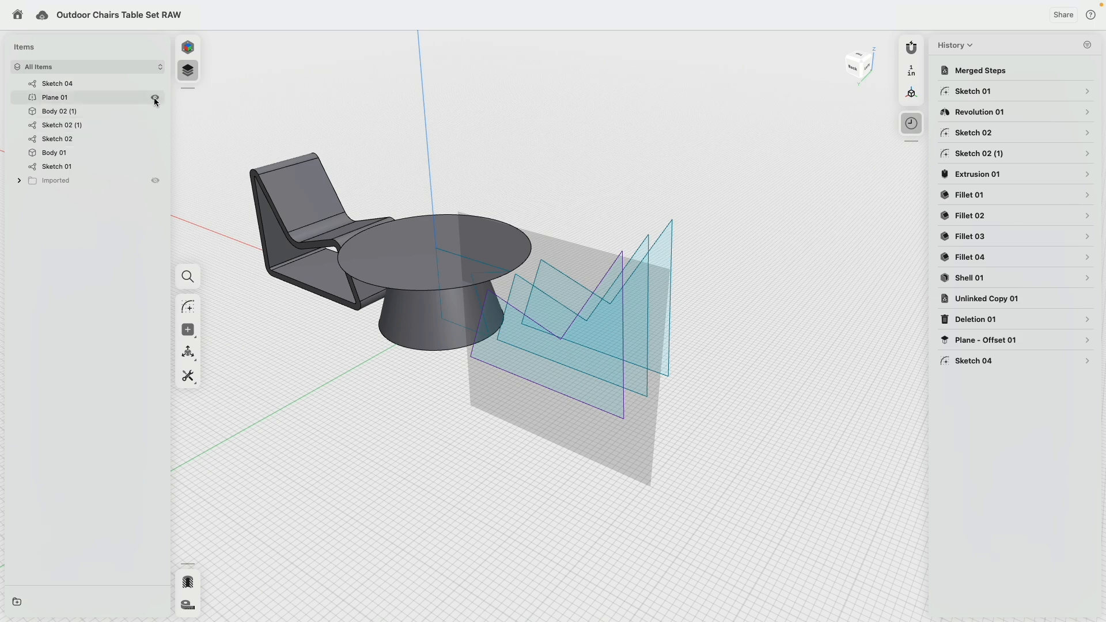
pyautogui.click(155, 98)
# - Try moving the tall rear edge of the copied chair profile, and undo the move
pyautogui.click(670, 279)
pyautogui.moveTo(671, 303)
pyautogui.mouseDown()
pyautogui.moveTo(710, 300)
pyautogui.moveTo(691, 309)
pyautogui.mouseUp()
pyautogui.press('super+z')
pyautogui.press('super+z')
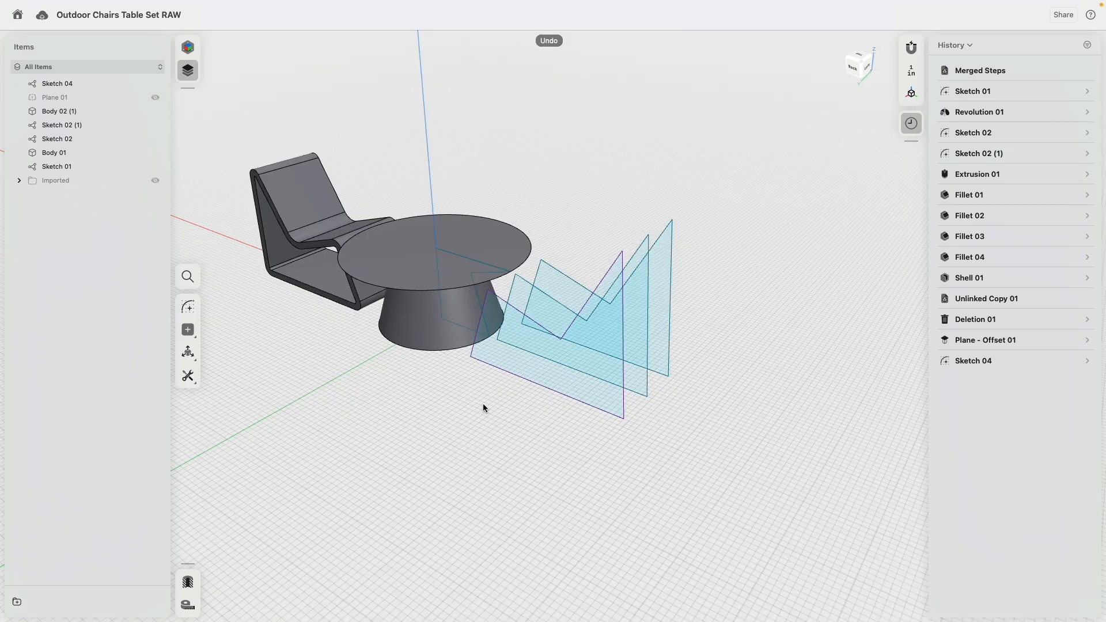
# - Undo the profile projection and the offset plane
pyautogui.press('super+z')
pyautogui.press('super+z')
pyautogui.press('super+z')
pyautogui.press('super+z')
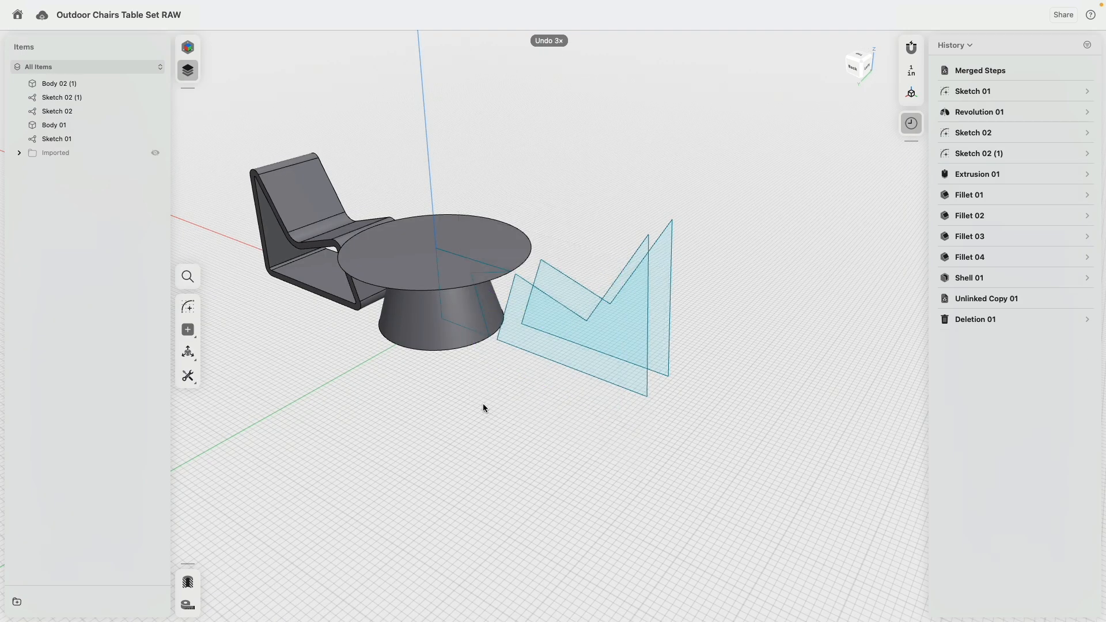
pyautogui.press('super+shift+z')
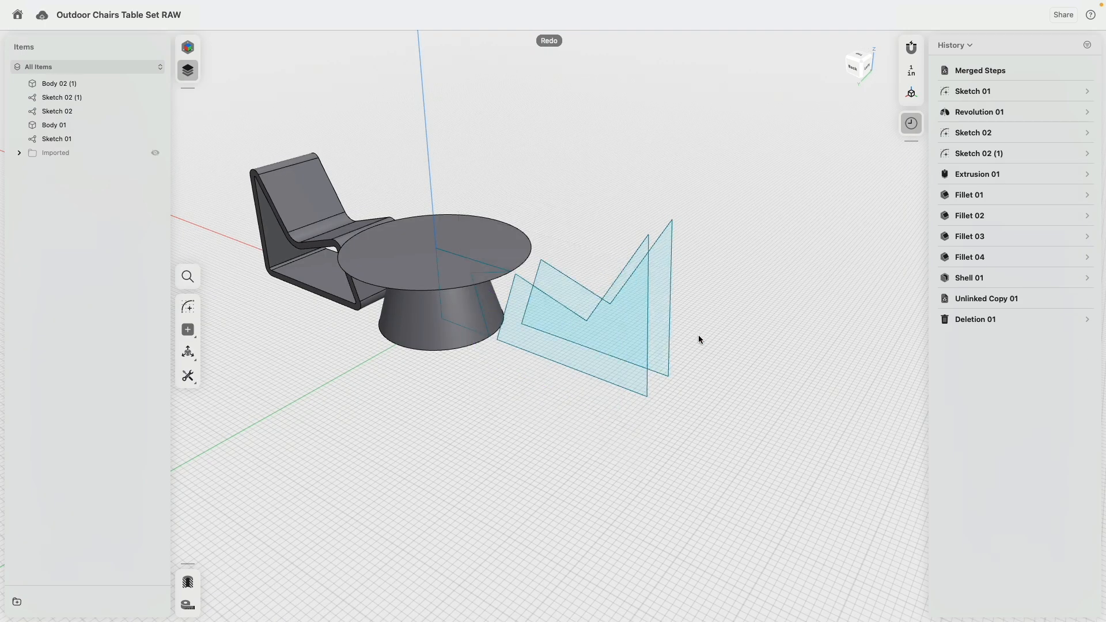
# - Copy the original chair profile sketch to a parallel position on the side opposite the existing copy
pyautogui.doubleClick(650, 351)
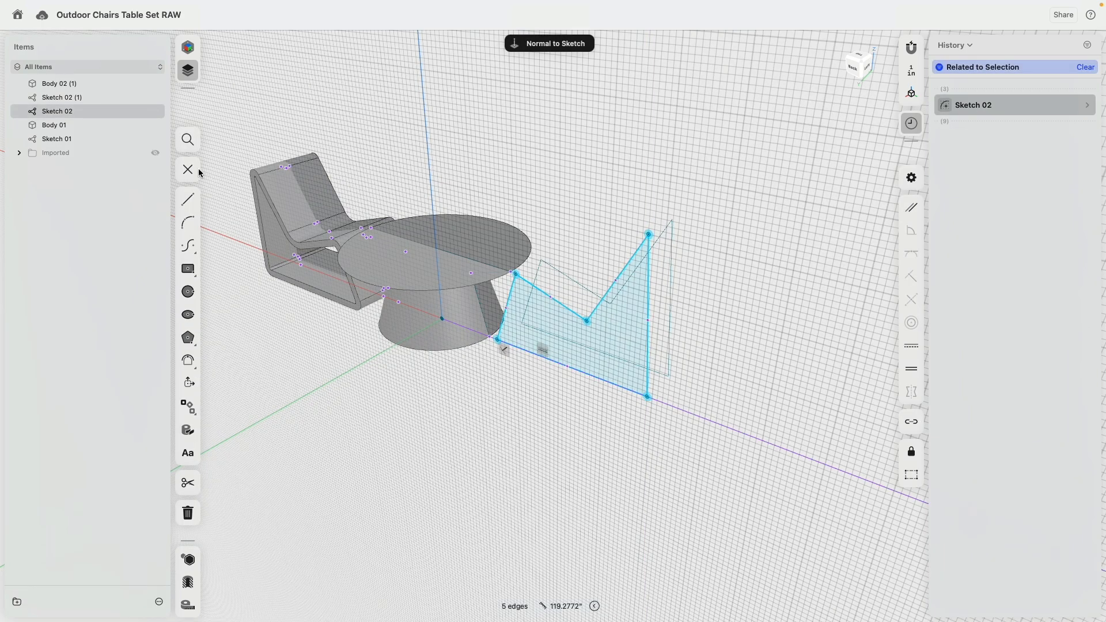
pyautogui.press('Escape')
pyautogui.press('m')
pyautogui.click(567, 331)
pyautogui.moveTo(554, 305); pyautogui.dragTo(534, 334)
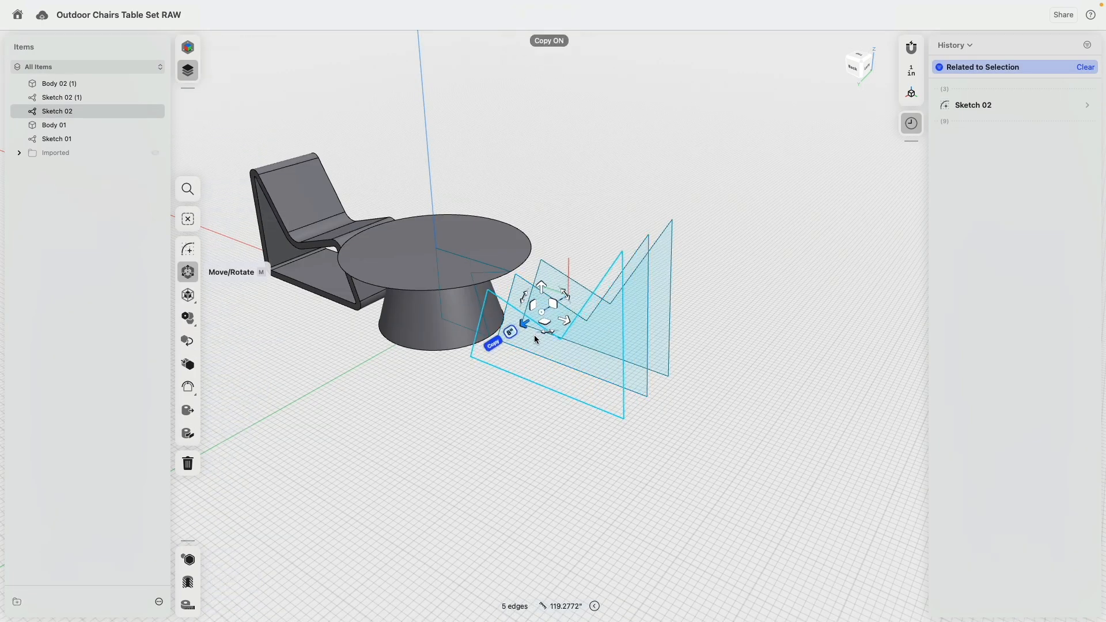
pyautogui.click(532, 483)
pyautogui.moveTo(568, 476); pyautogui.dragTo(598, 480, button='right')
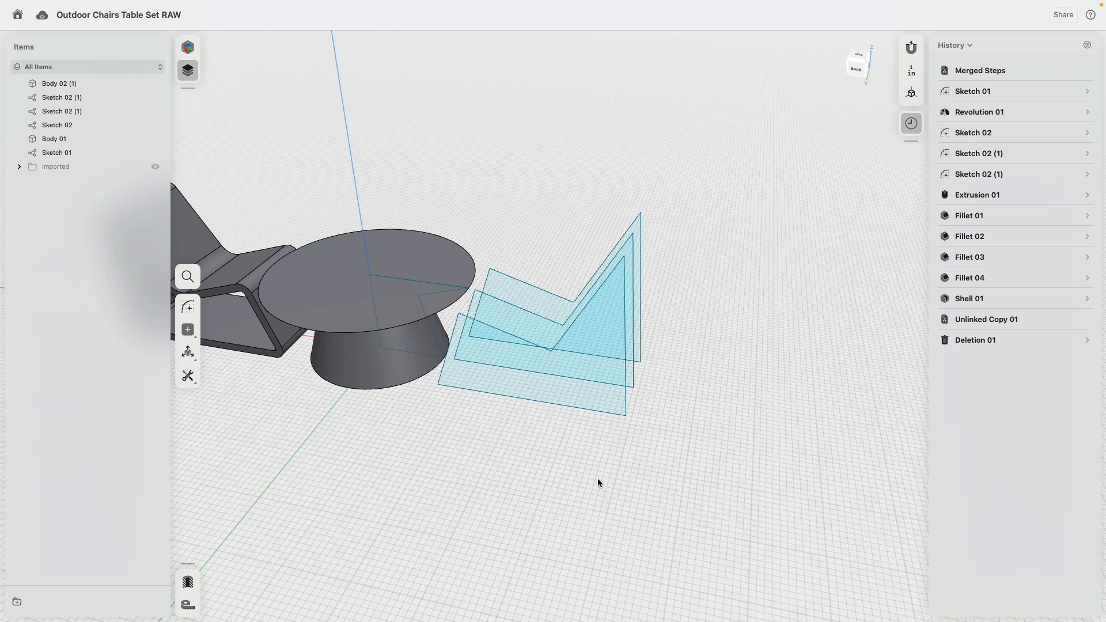
# - Loft the three parallel chair profiles into a solid chair body
pyautogui.click(512, 385)
pyautogui.press('e')
pyautogui.click(530, 327)
pyautogui.click(526, 293)
pyautogui.moveTo(566, 133)
pyautogui.mouseDown(button='right')
pyautogui.moveTo(585, 234)
pyautogui.moveTo(578, 196)
pyautogui.mouseUp(button='right')
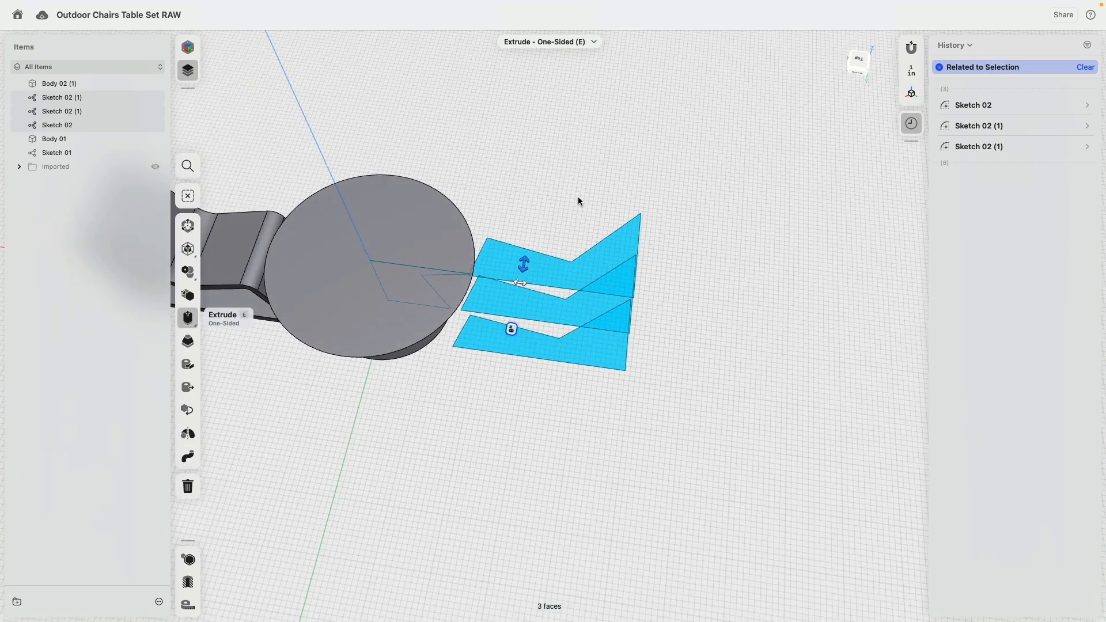
pyautogui.click(188, 341)
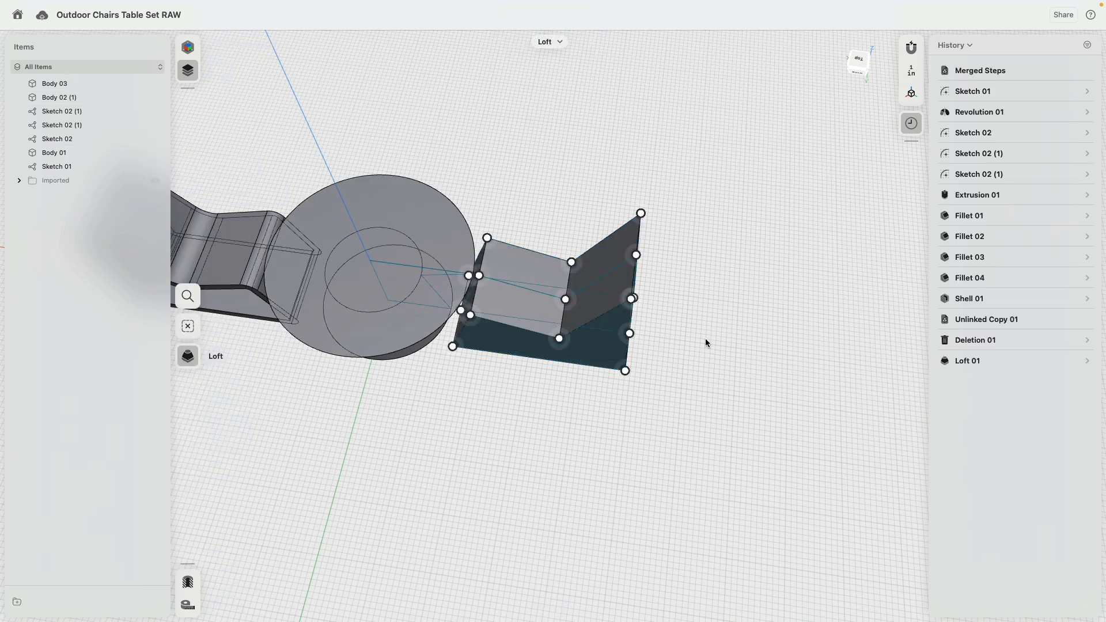
pyautogui.moveTo(693, 390); pyautogui.dragTo(728, 316, button='right')
pyautogui.scroll(2, 673, 330)
pyautogui.scroll(4, 599, 324)
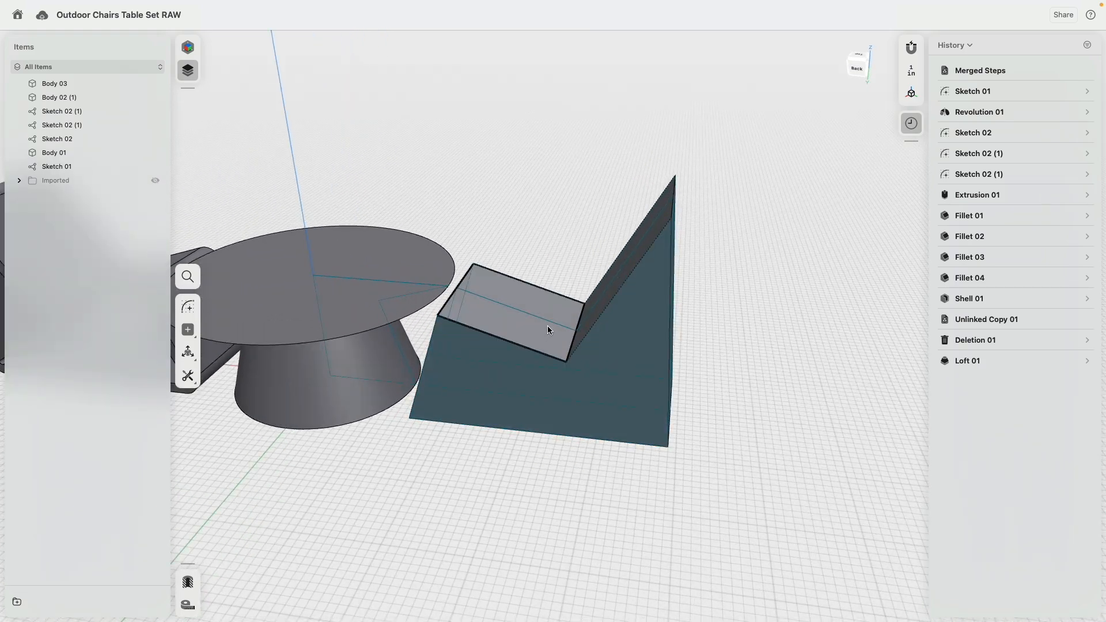
# - In the middle profile sketch, move the seat-backrest corner point lower and toward the rear to give the lofted seat a curve
pyautogui.click(551, 325)
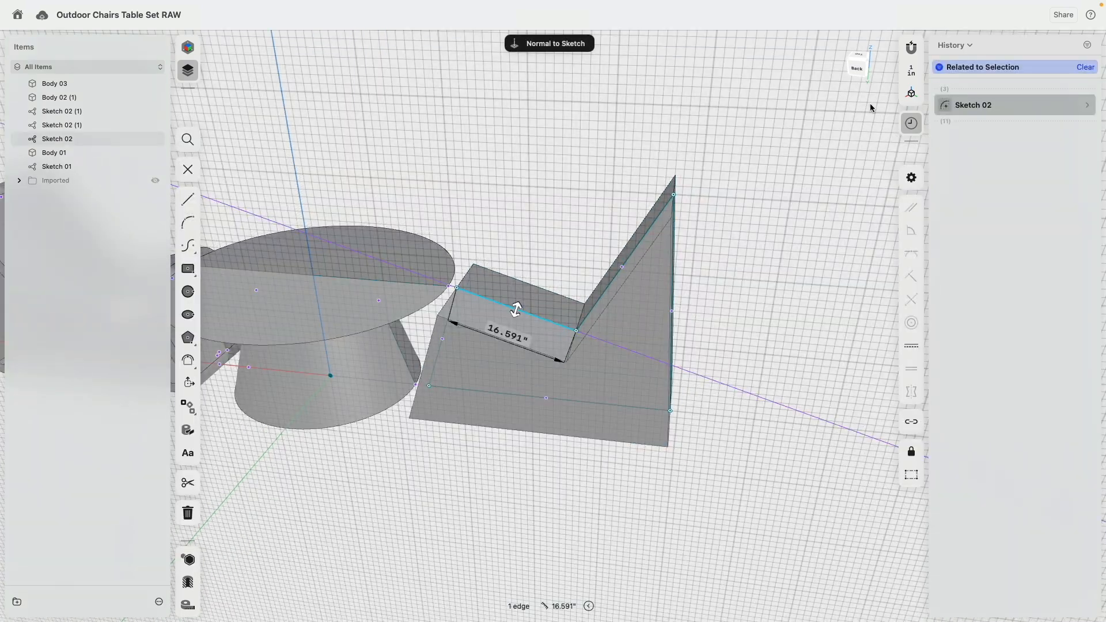
pyautogui.click(856, 70)
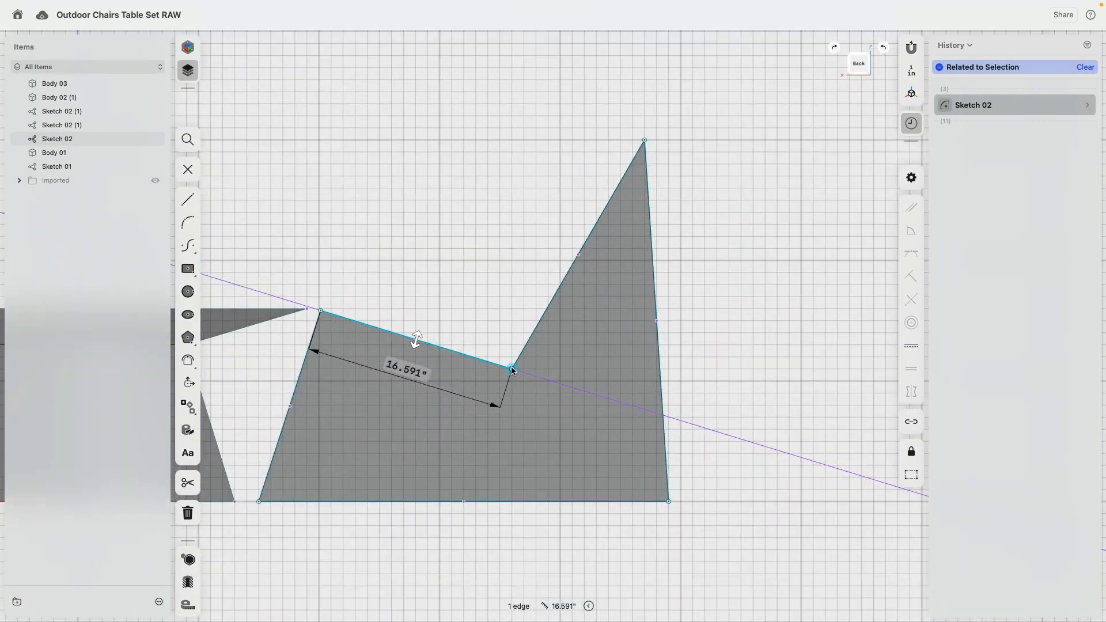
pyautogui.moveTo(514, 372)
pyautogui.mouseDown()
pyautogui.moveTo(541, 380)
pyautogui.moveTo(534, 405)
pyautogui.mouseUp()
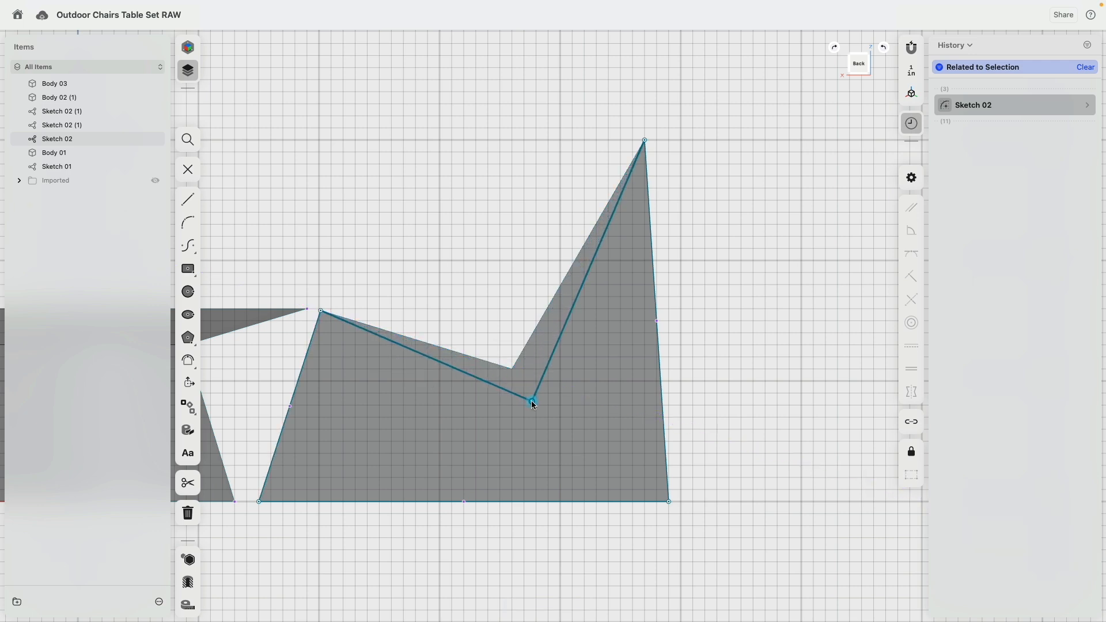
pyautogui.click(716, 426)
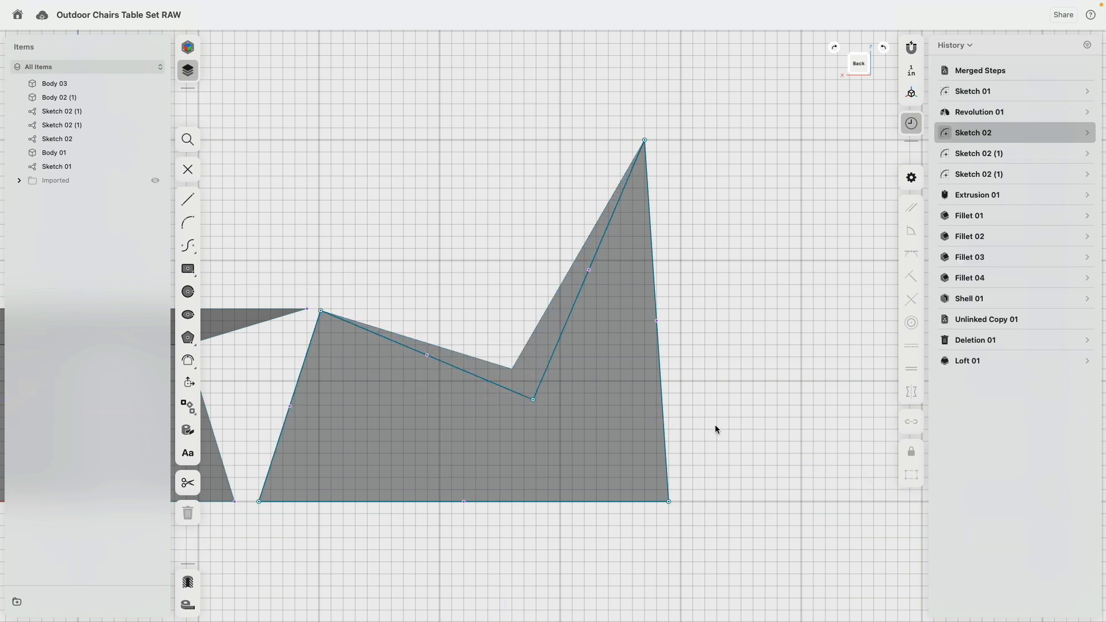
pyautogui.scroll(-5, 686, 425)
pyautogui.moveTo(542, 314); pyautogui.dragTo(562, 379, button='right')
pyautogui.doubleClick(603, 267)
pyautogui.moveTo(603, 266); pyautogui.dragTo(478, 292, button='right')
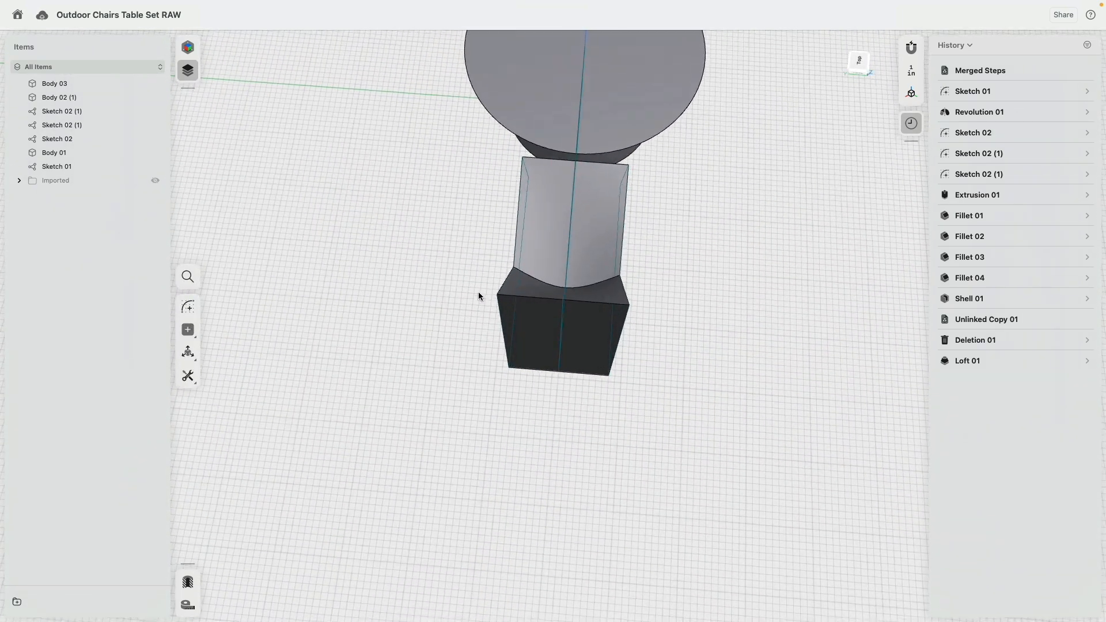
pyautogui.click(547, 293)
pyautogui.click(548, 254)
pyautogui.moveTo(444, 323); pyautogui.dragTo(595, 456, button='right')
pyautogui.click(595, 456)
pyautogui.moveTo(695, 236); pyautogui.dragTo(770, 190, button='right')
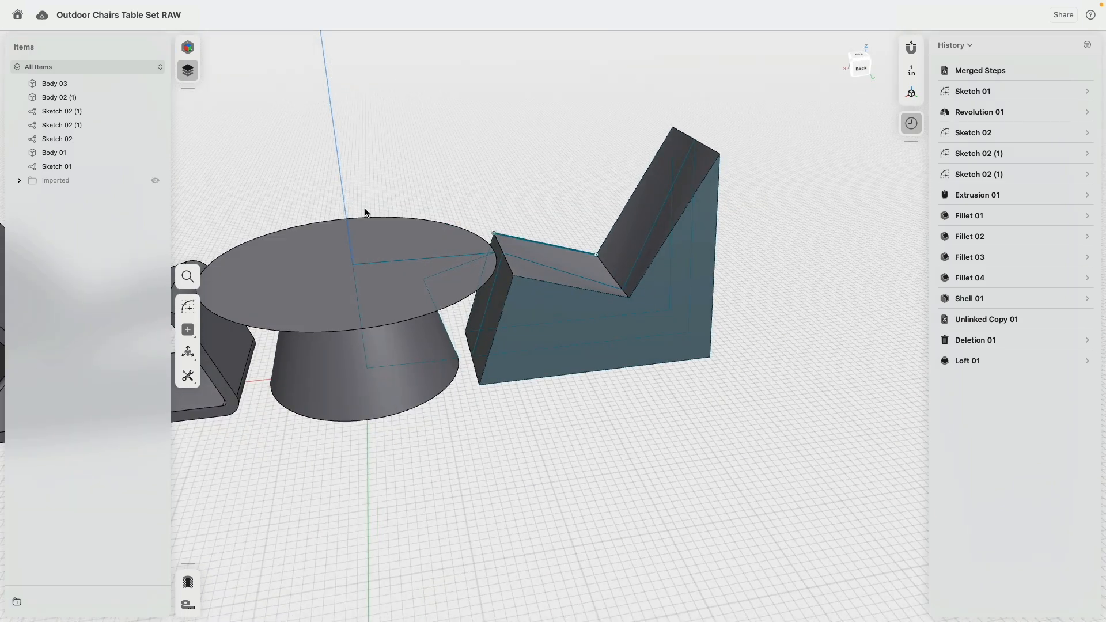
# - Hide the three chair profile sketches and Sketch 01
pyautogui.click(96, 139)
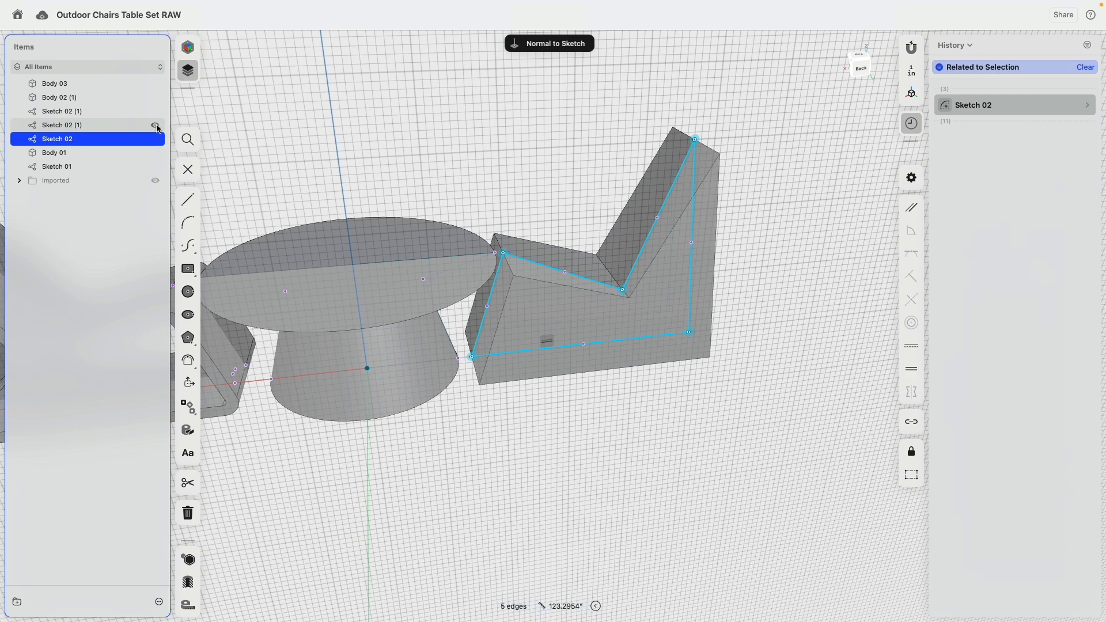
pyautogui.click(155, 139)
pyautogui.click(155, 167)
pyautogui.doubleClick(381, 163)
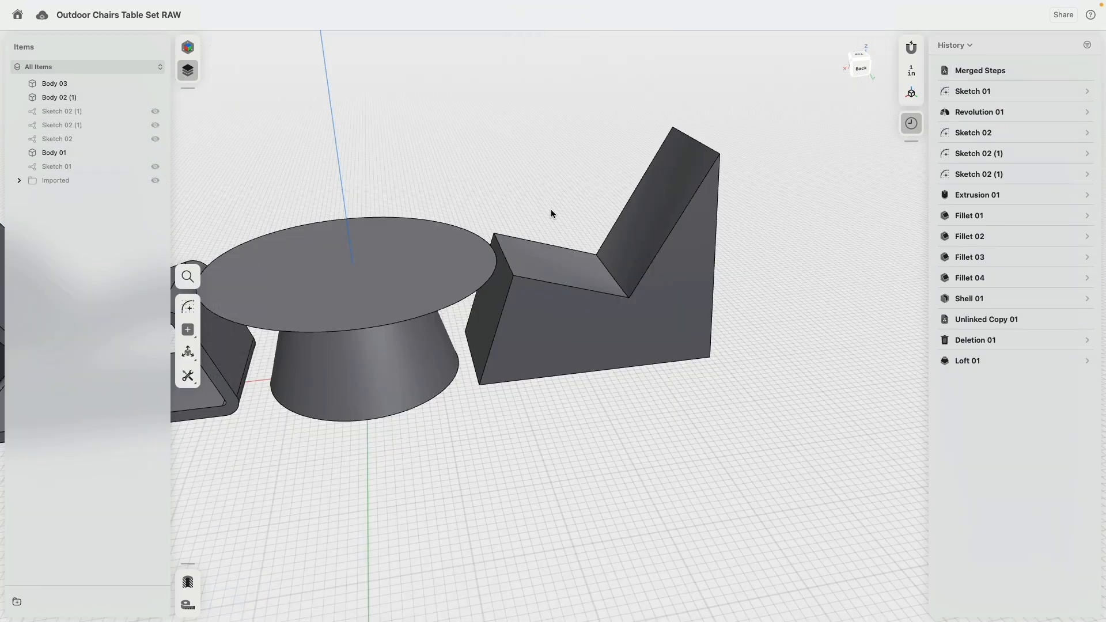
# - Fillet the lofted chair's lower front and lower rear edges with a 2-inch radius
pyautogui.click(474, 374)
pyautogui.moveTo(474, 373); pyautogui.dragTo(676, 380, button='right')
pyautogui.click(725, 361)
pyautogui.moveTo(731, 362); pyautogui.dragTo(741, 379)
pyautogui.moveTo(570, 373); pyautogui.dragTo(663, 384, button='right')
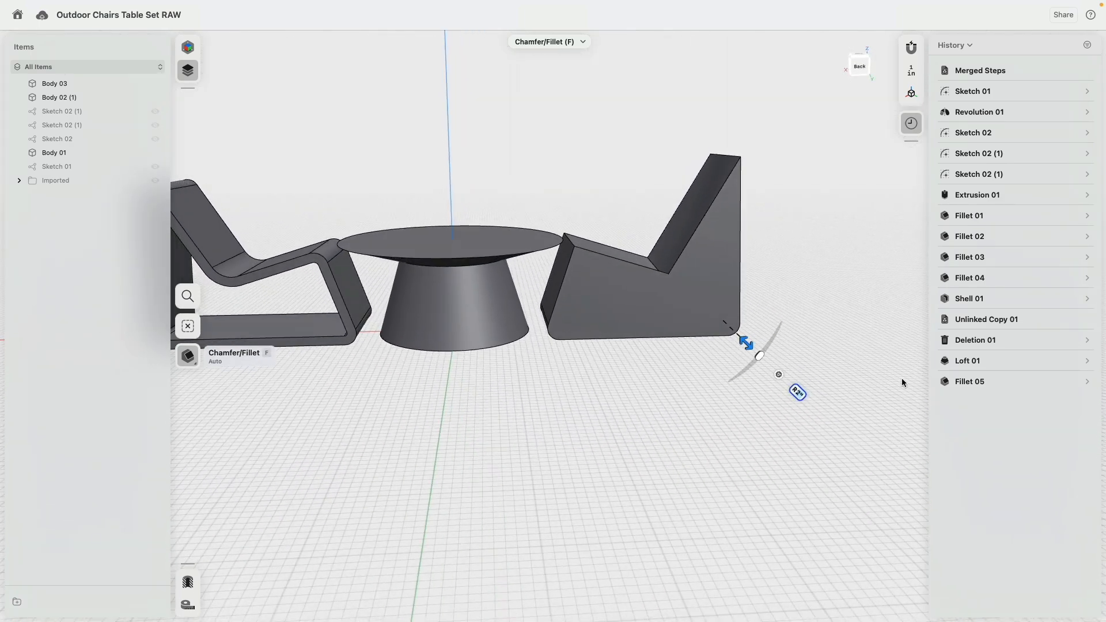
# - Add the seat's upper front edge to the edge selection of the new chair fillet
pyautogui.click(1087, 381)
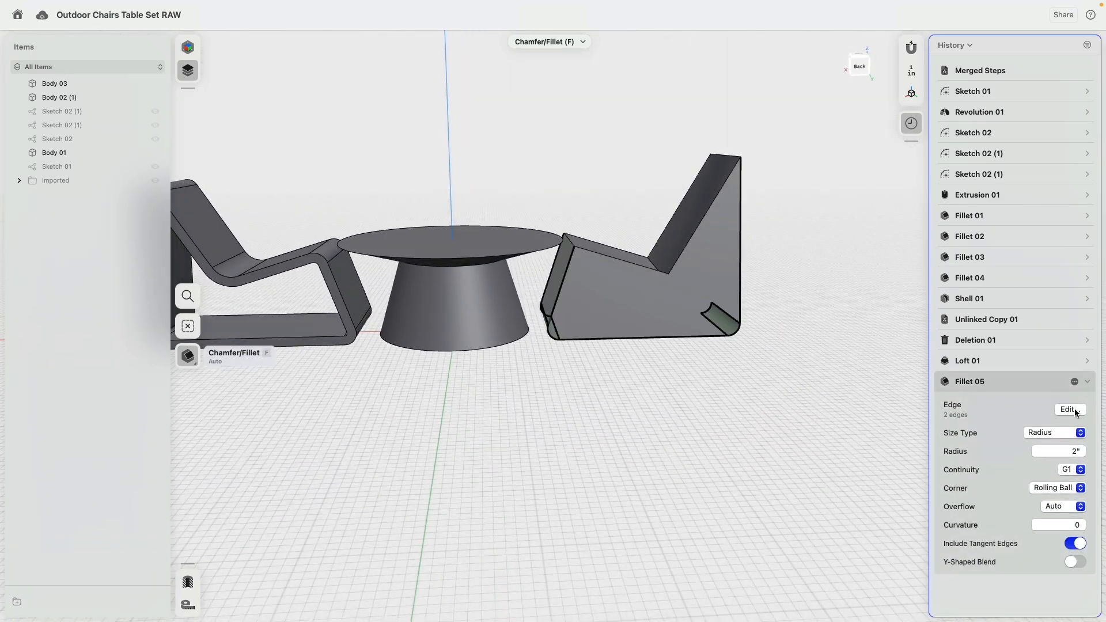
pyautogui.click(1069, 410)
pyautogui.click(629, 259)
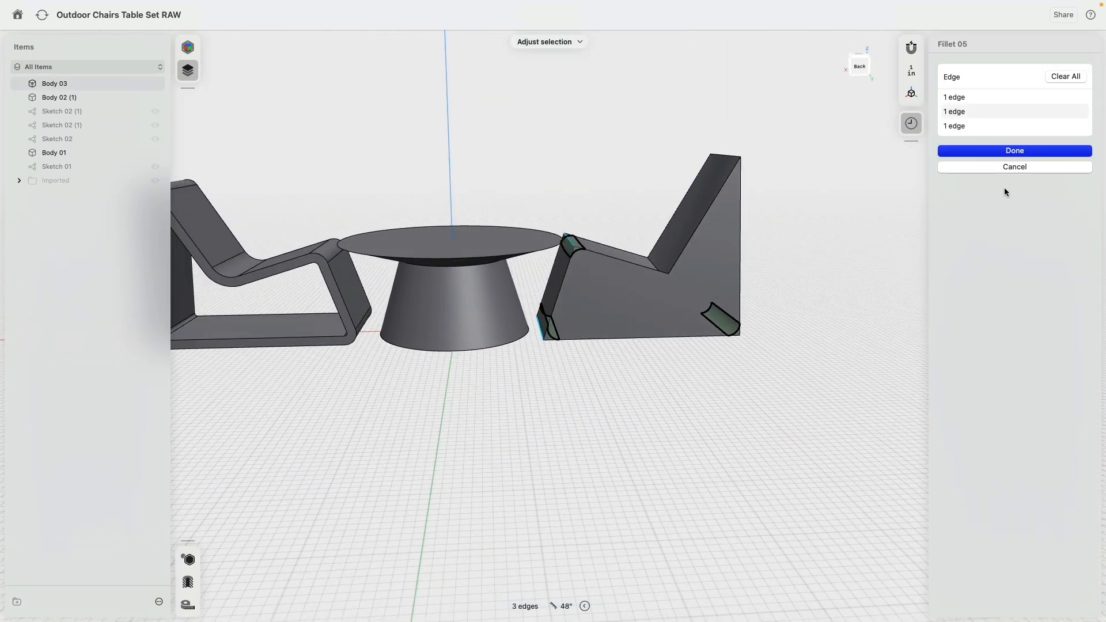
pyautogui.click(1004, 155)
# - Examine the rounded arcs at the lofted chair's three filleted corners to compare their sizes
pyautogui.scroll(5, 589, 257)
pyautogui.click(549, 267)
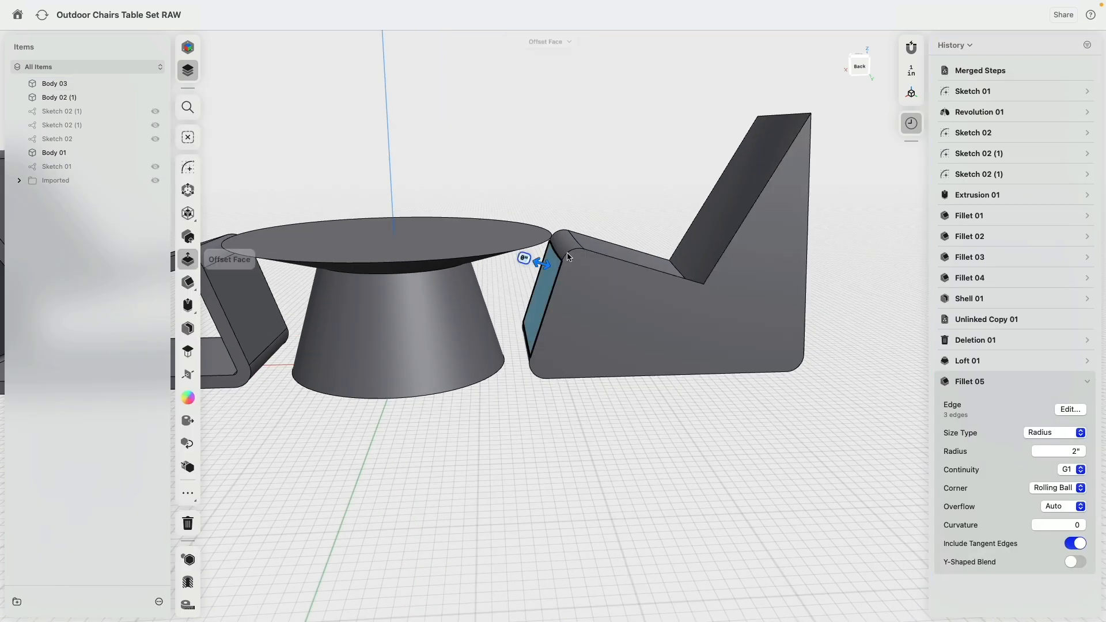
pyautogui.moveTo(594, 377); pyautogui.dragTo(547, 380, button='right')
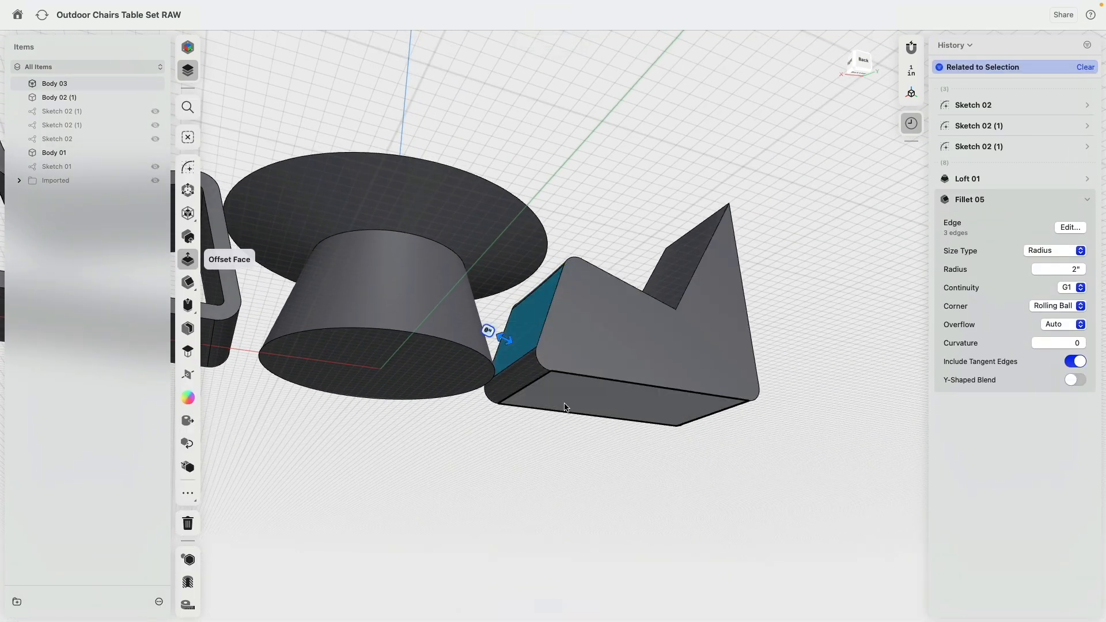
pyautogui.click(543, 380)
pyautogui.click(542, 367)
pyautogui.moveTo(586, 264); pyautogui.dragTo(569, 265, button='right')
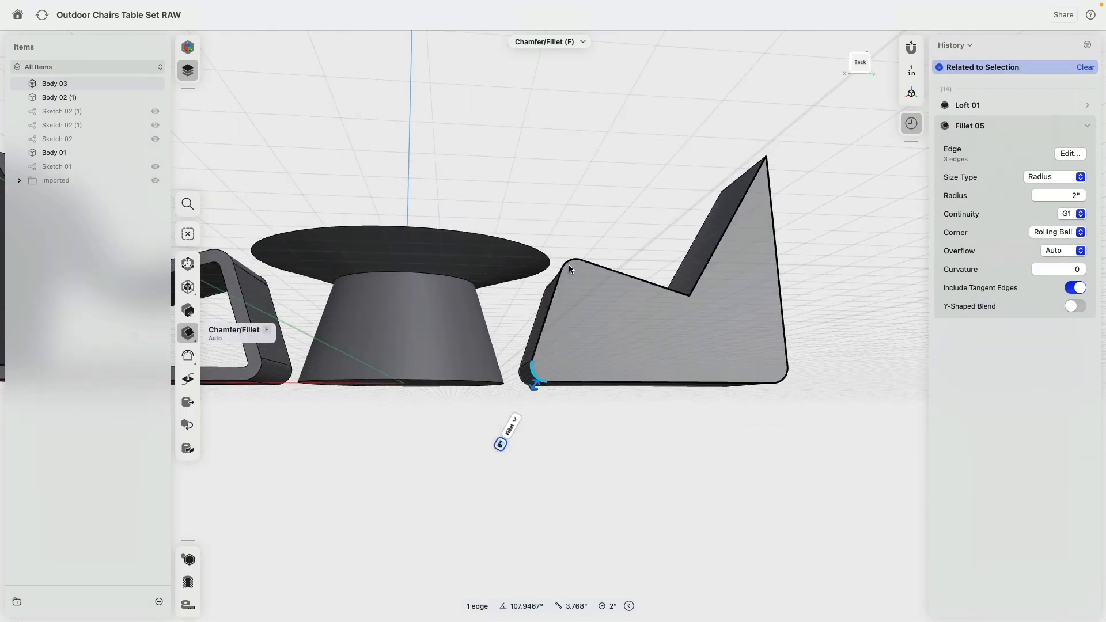
pyautogui.click(569, 263)
pyautogui.click(784, 382)
pyautogui.moveTo(783, 385)
pyautogui.mouseDown(button='right')
pyautogui.moveTo(756, 400)
pyautogui.moveTo(774, 398)
pyautogui.mouseUp(button='right')
pyautogui.press('Return')
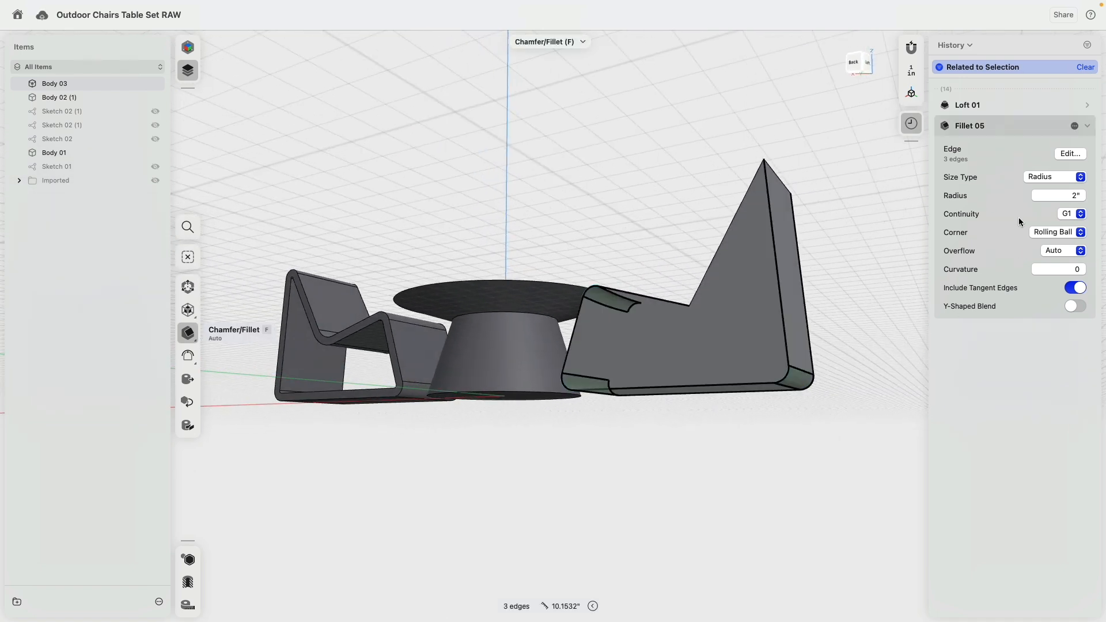
# - Change the three-edge chair fillet's size type to Chord Width and set its width to 4 inches
pyautogui.click(1037, 179)
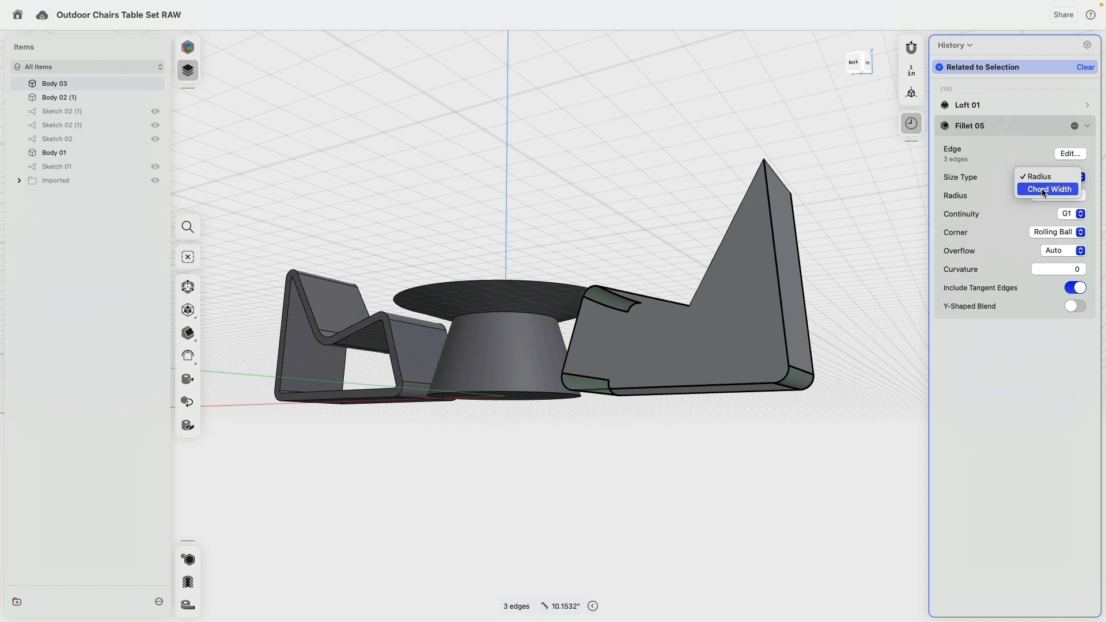
pyautogui.click(1034, 191)
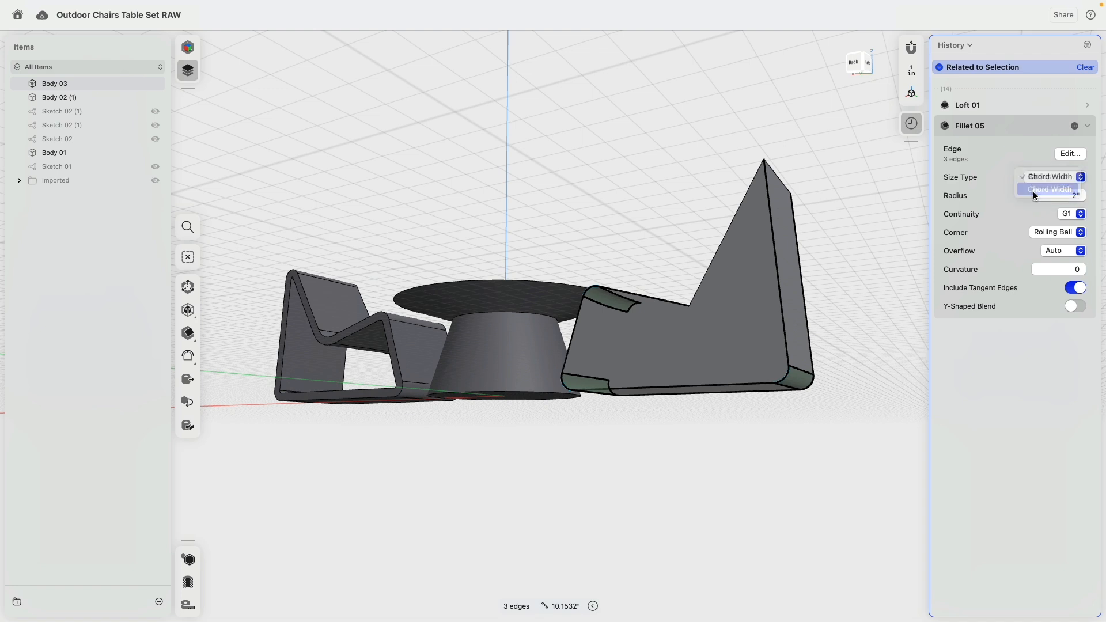
pyautogui.moveTo(717, 444); pyautogui.dragTo(751, 461, button='right')
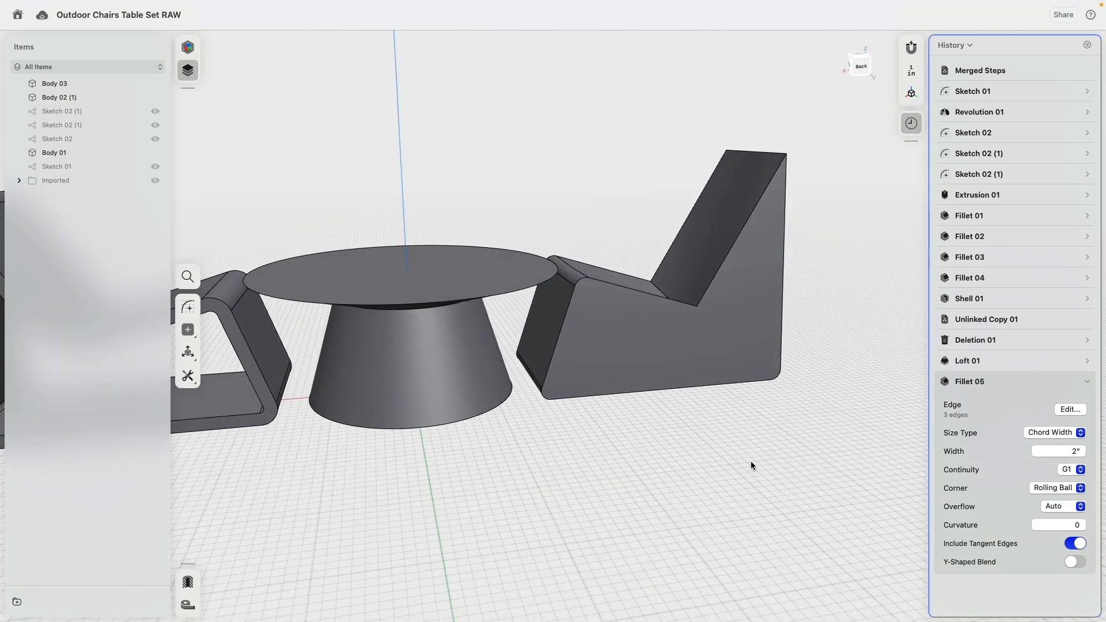
pyautogui.click(565, 274)
pyautogui.moveTo(569, 426); pyautogui.dragTo(563, 342, button='right')
pyautogui.click(904, 231)
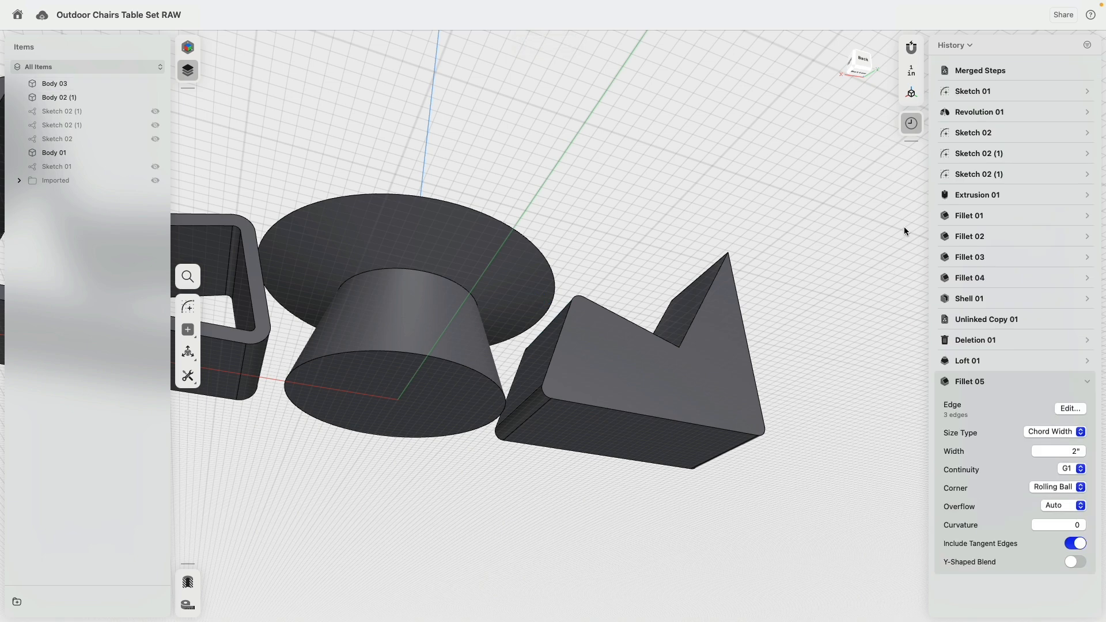
pyautogui.click(1080, 451)
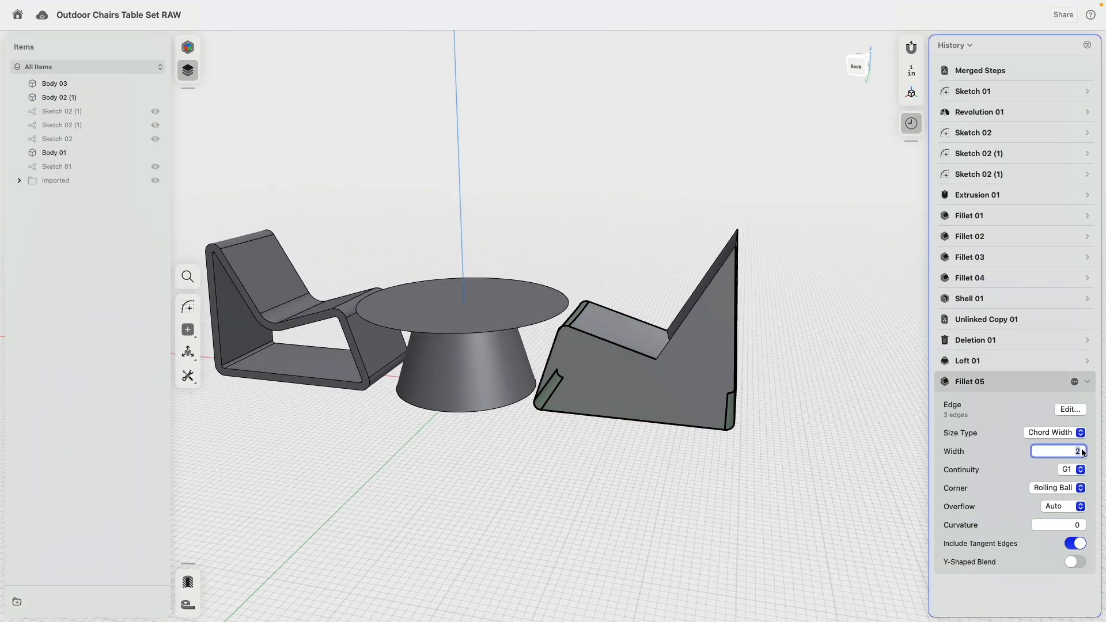
pyautogui.press('Return')
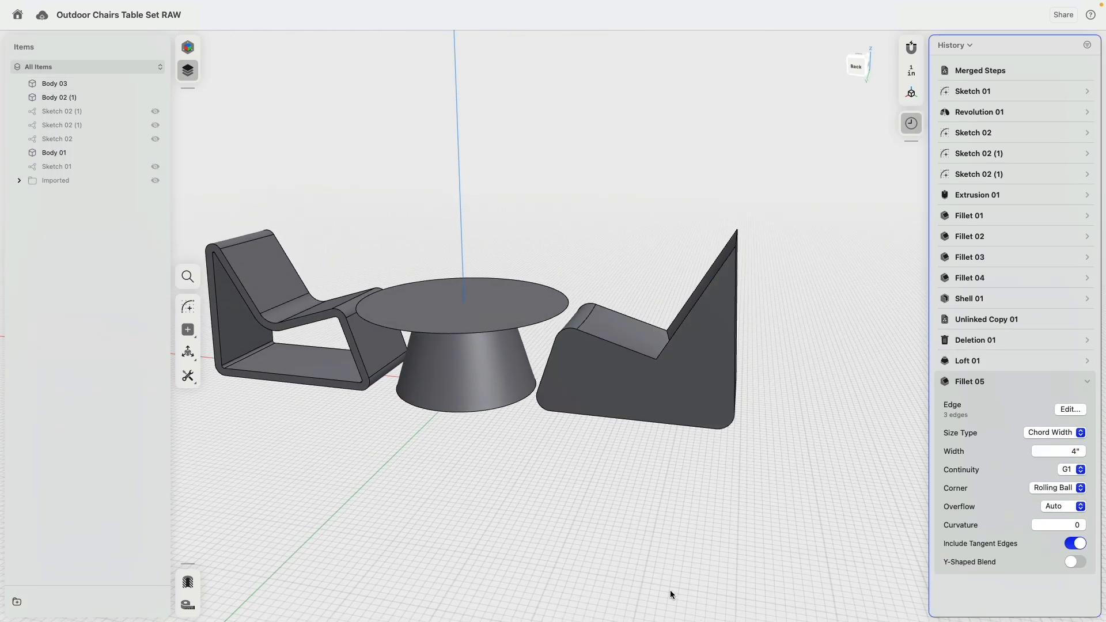
pyautogui.moveTo(649, 485); pyautogui.dragTo(673, 479, button='right')
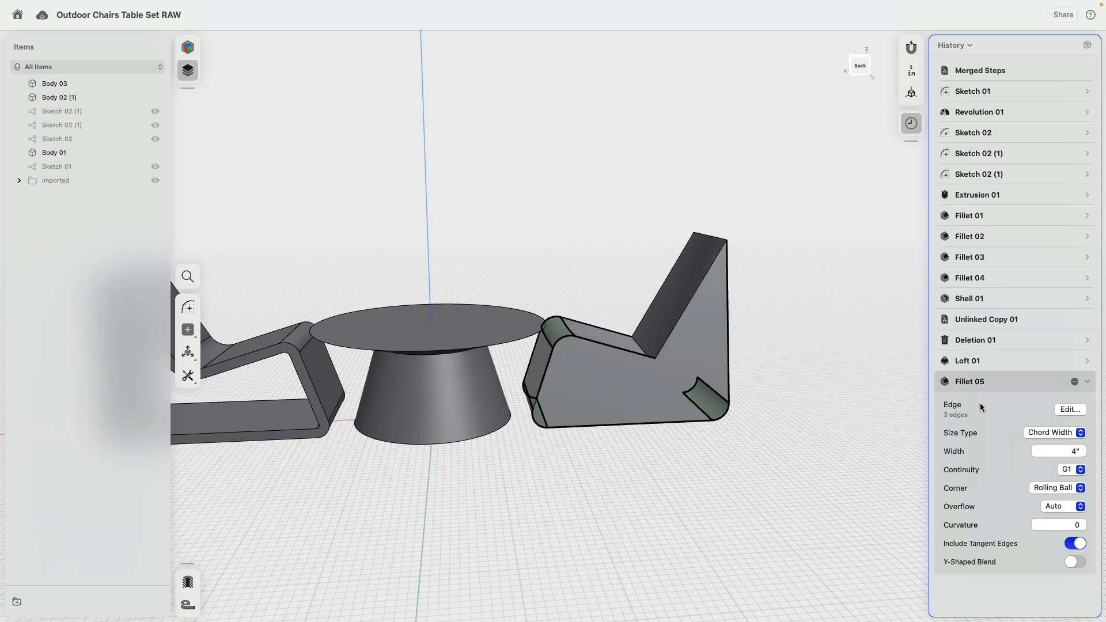
# - Try adding the backrest's top edge to the three-edge fillet, and undo the change
pyautogui.click(1072, 410)
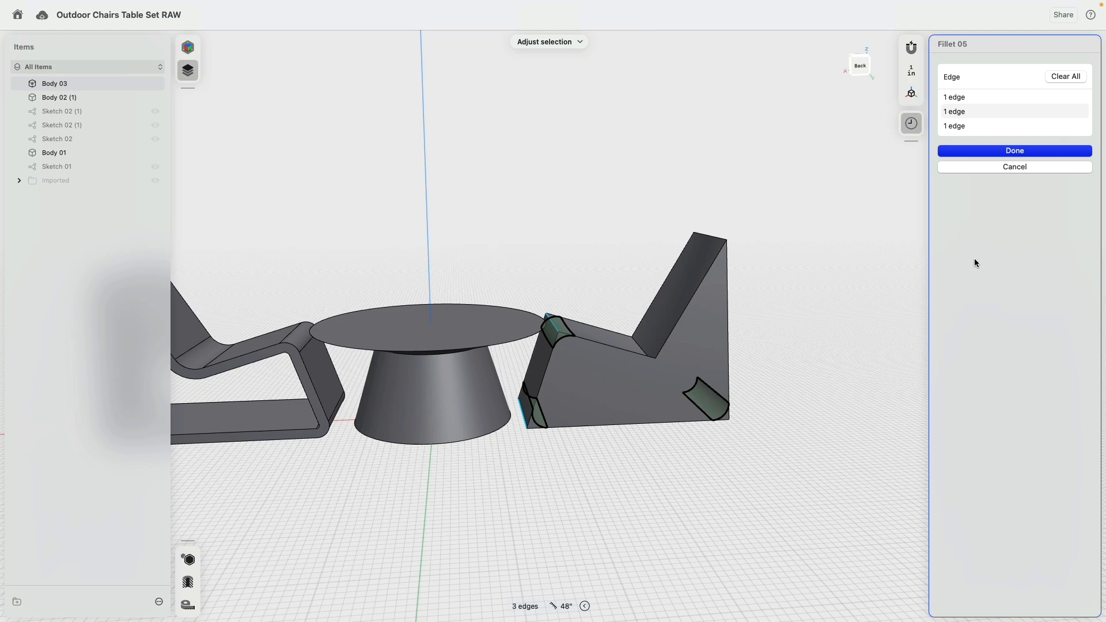
pyautogui.click(707, 236)
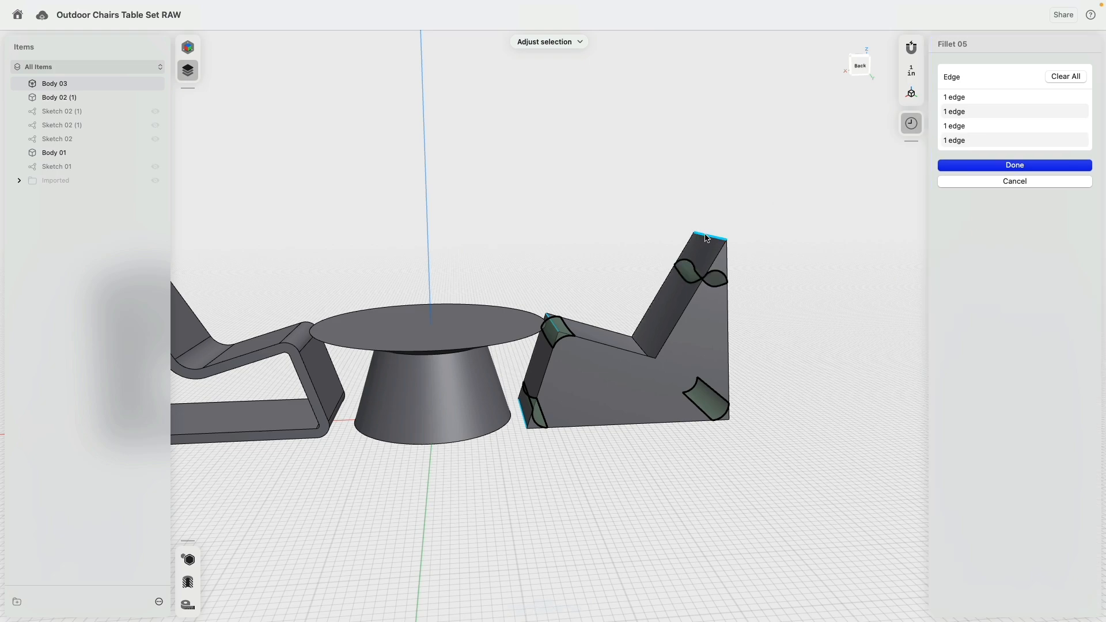
pyautogui.click(973, 172)
pyautogui.moveTo(811, 343); pyautogui.dragTo(750, 230, button='right')
pyautogui.press('super+z')
# - Round the backrest's top edge with a separate fillet
pyautogui.click(732, 236)
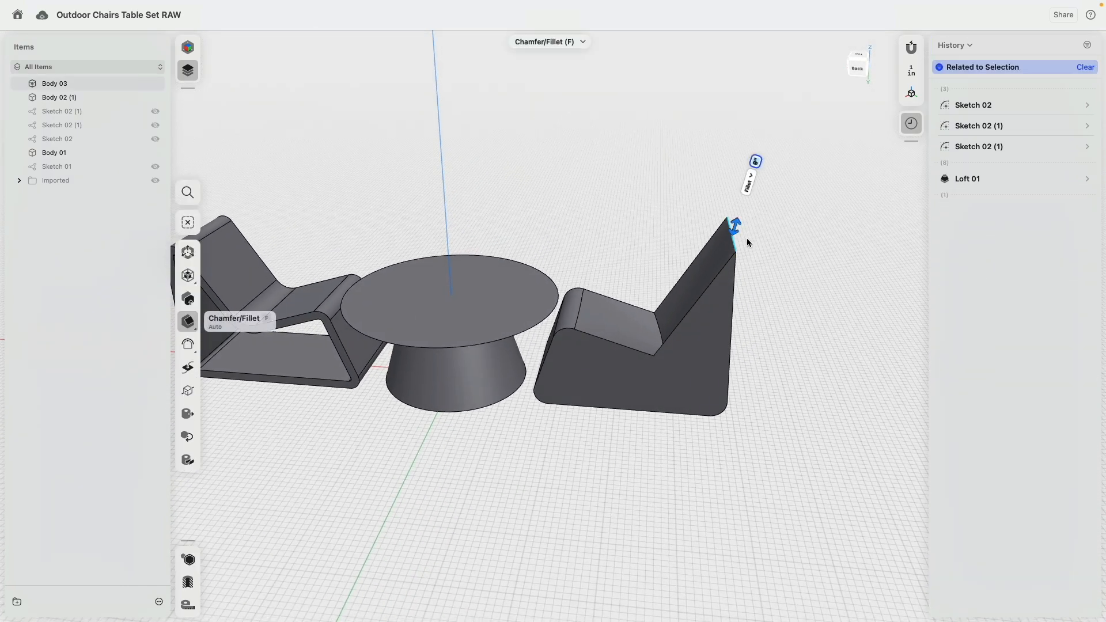
pyautogui.moveTo(734, 230); pyautogui.dragTo(740, 222)
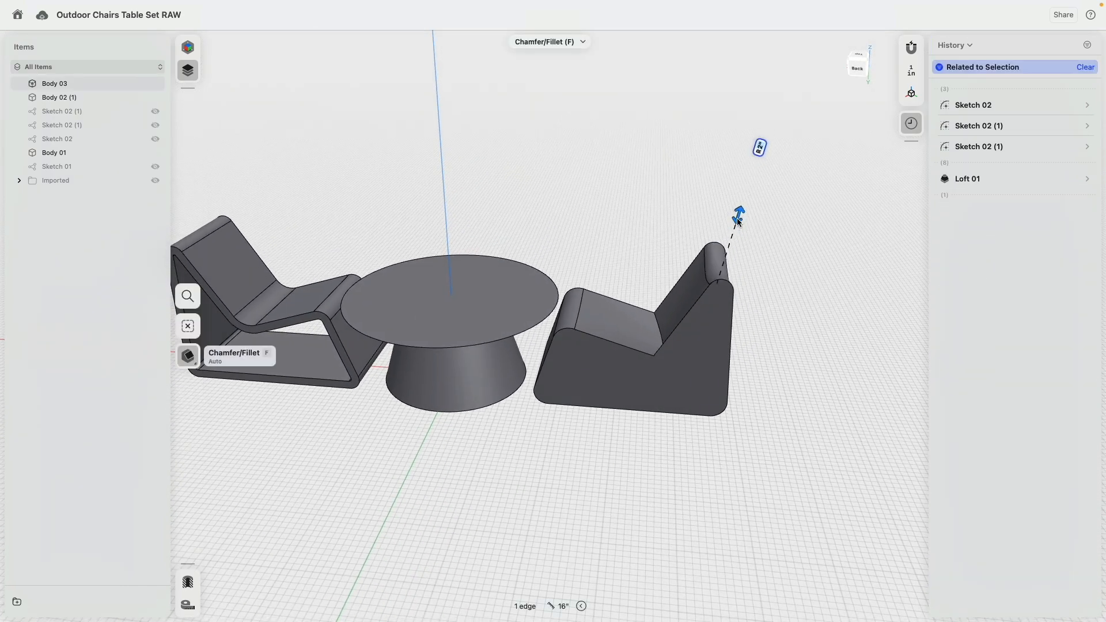
pyautogui.click(793, 291)
pyautogui.moveTo(794, 291); pyautogui.dragTo(745, 342, button='right')
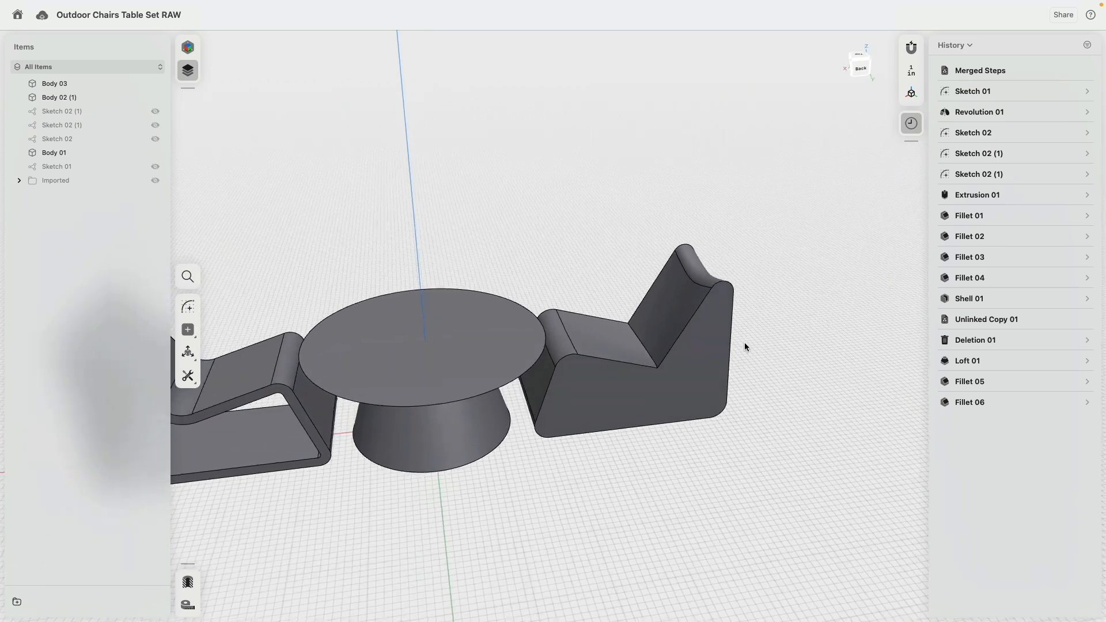
# - Fillet the inner crease where the lofted chair's seat meets its backrest
pyautogui.click(645, 349)
pyautogui.moveTo(630, 326); pyautogui.dragTo(637, 330)
pyautogui.click(766, 397)
pyautogui.moveTo(767, 398); pyautogui.dragTo(427, 397, button='right')
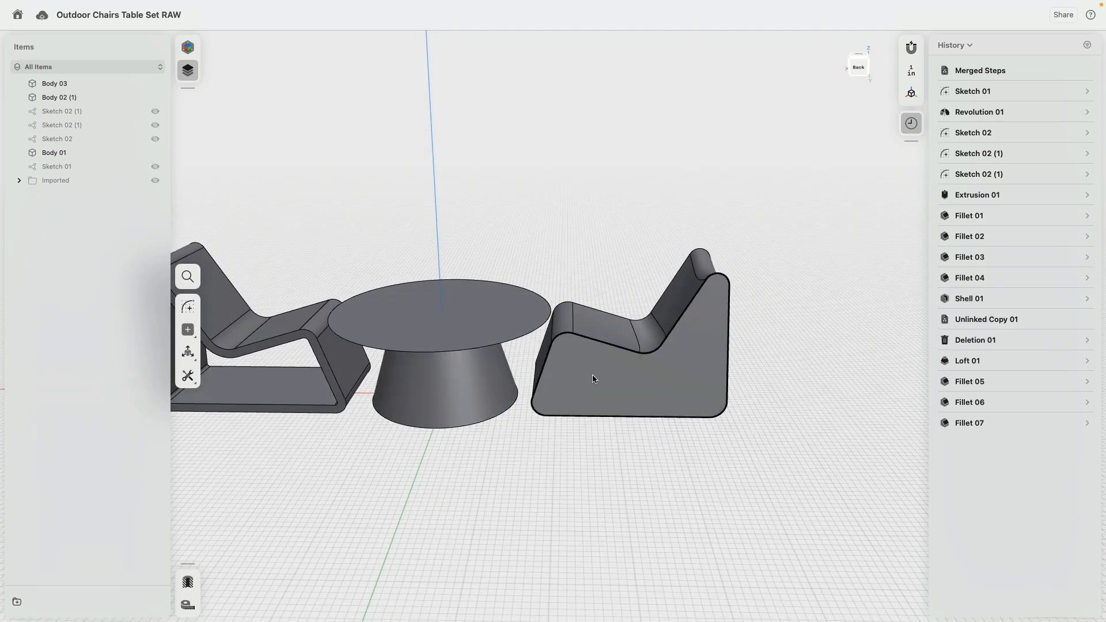
# - Shell the lofted chair body with both of its side faces removed, leaving an open bent frame
pyautogui.click(594, 379)
pyautogui.moveTo(615, 241); pyautogui.dragTo(490, 323, button='right')
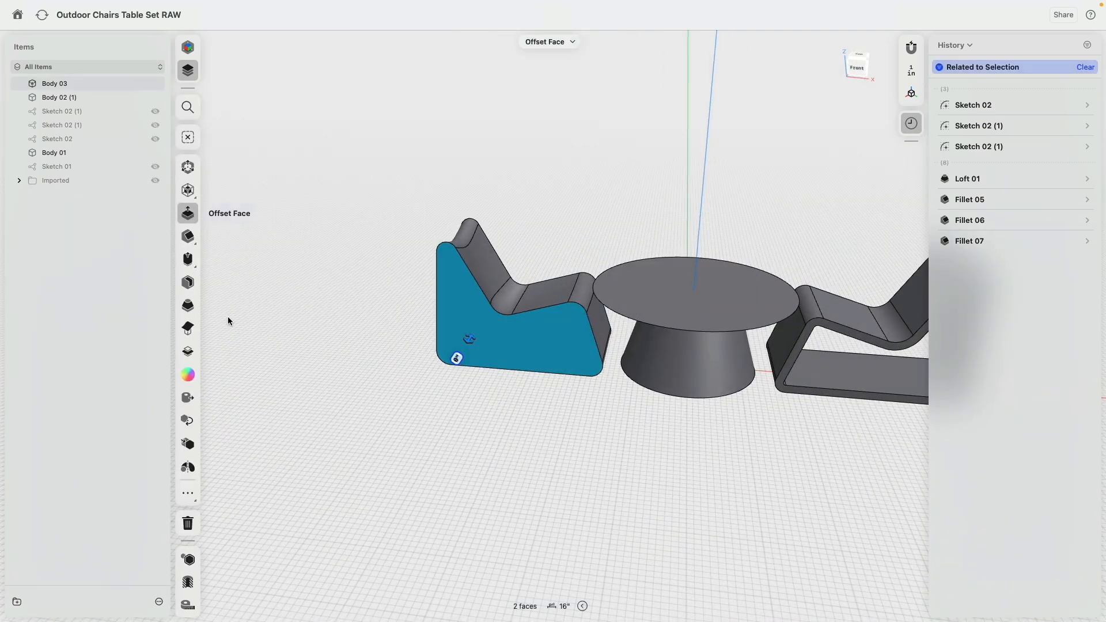
pyautogui.click(194, 286)
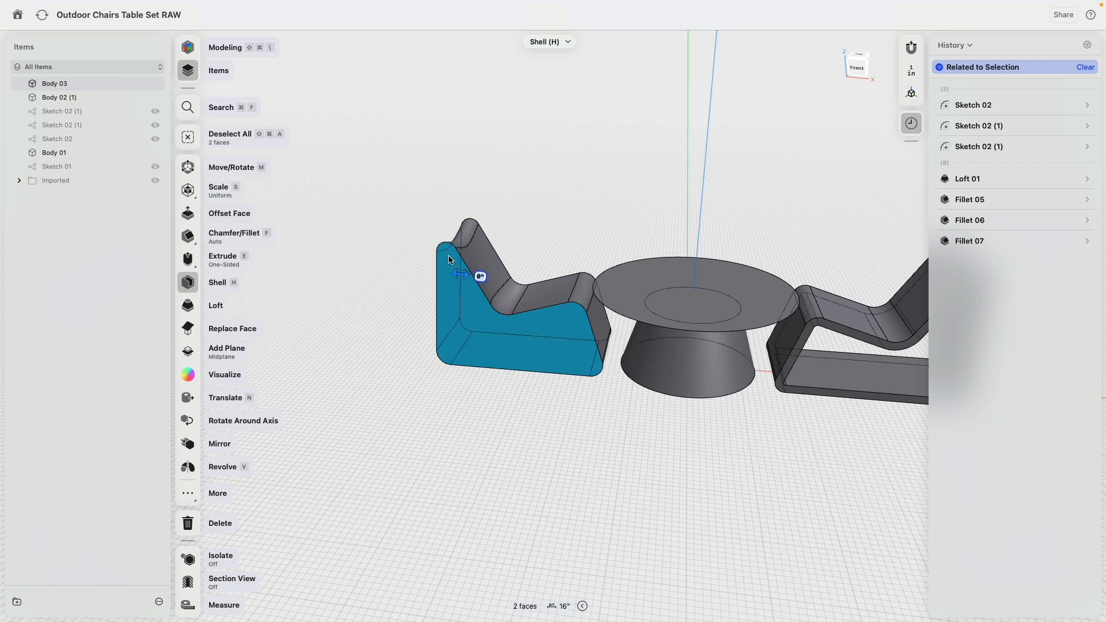
pyautogui.scroll(10, 449, 260)
pyautogui.moveTo(469, 314); pyautogui.dragTo(483, 322)
pyautogui.press('Escape')
pyautogui.scroll(-5, 510, 325)
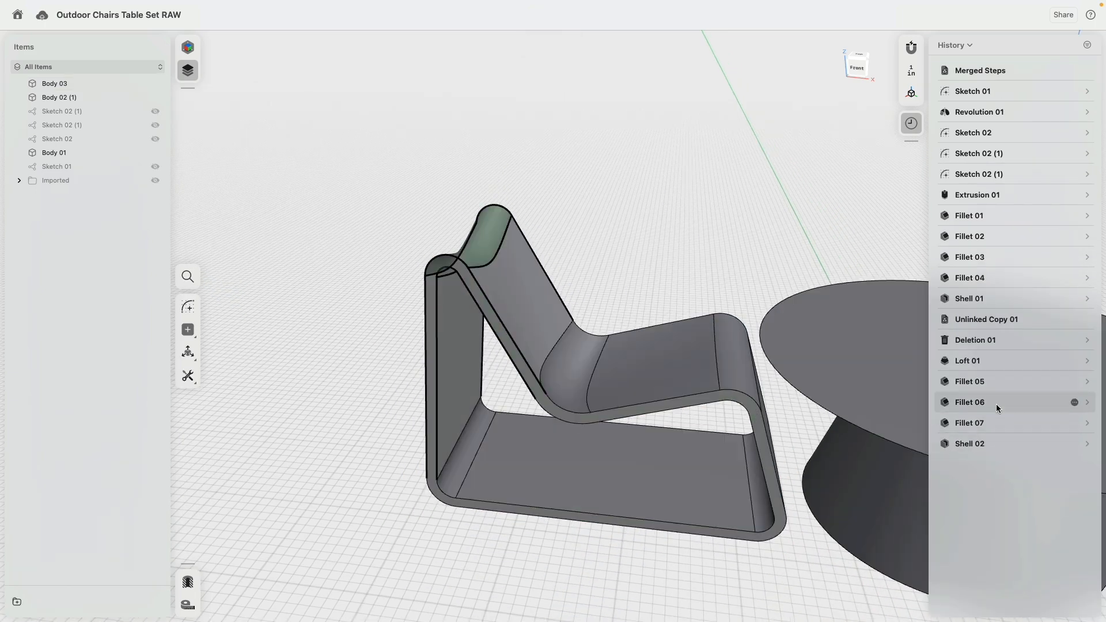
# - Change the fillet on the lofted chair's backrest top edge to a 1.25-inch radius
pyautogui.click(1001, 403)
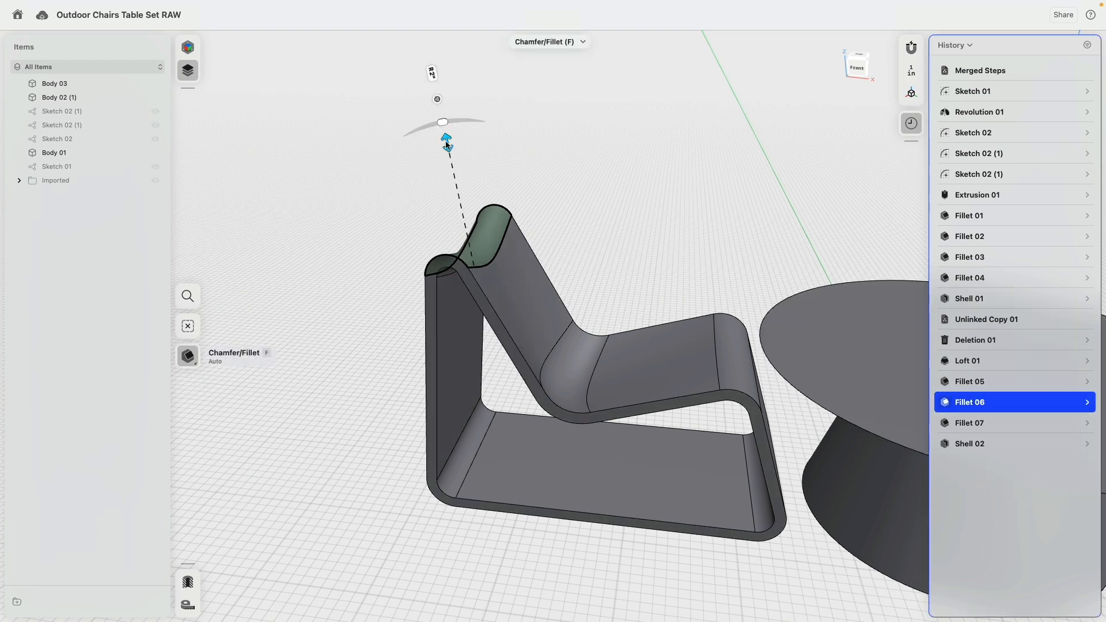
pyautogui.moveTo(448, 143); pyautogui.dragTo(453, 156)
pyautogui.click(356, 264)
pyautogui.scroll(-5, 365, 340)
pyautogui.moveTo(365, 339); pyautogui.dragTo(530, 332, button='right')
pyautogui.moveTo(531, 333); pyautogui.dragTo(660, 269, button='middle')
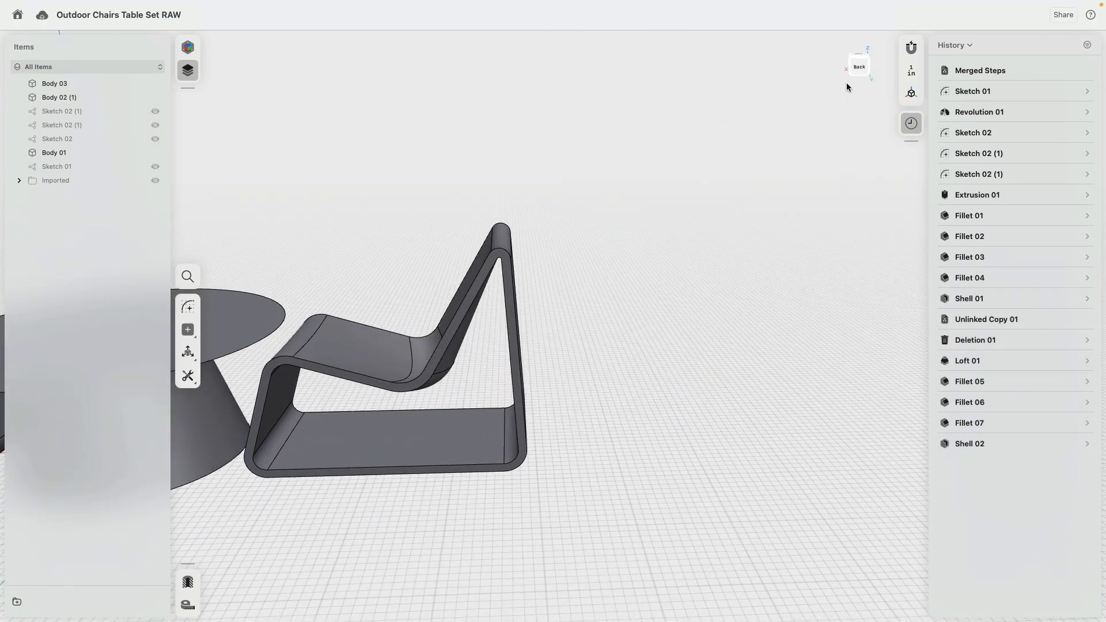
# - Show the middle profile sketch and move its vertex between seat and backrest slightly towards the table to reshape the lofted chair
pyautogui.click(858, 66)
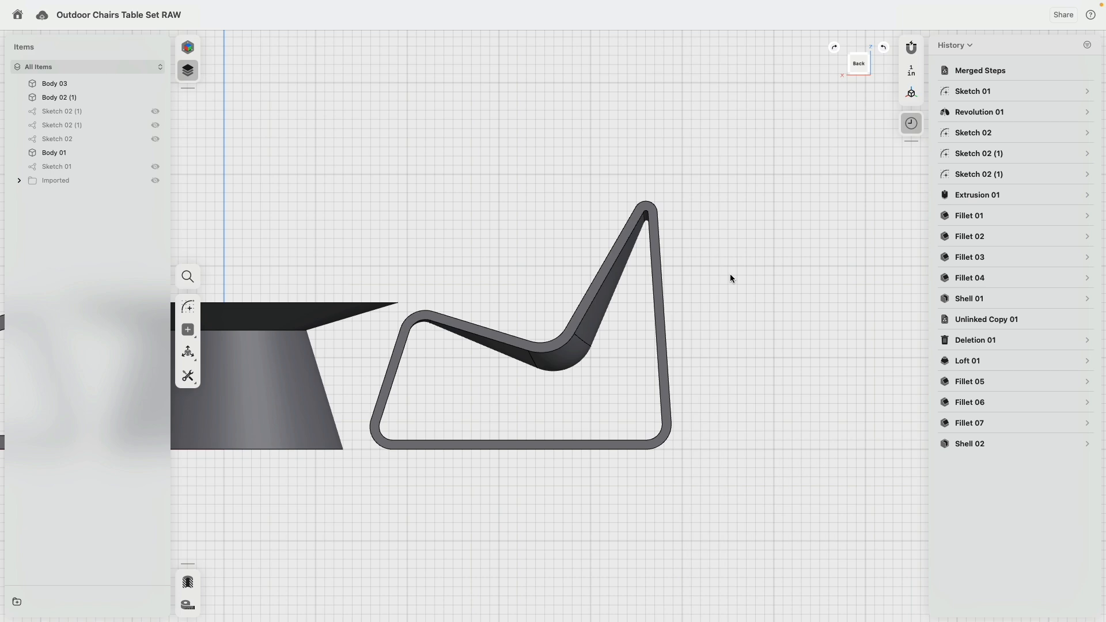
pyautogui.moveTo(516, 237); pyautogui.dragTo(518, 271, button='right')
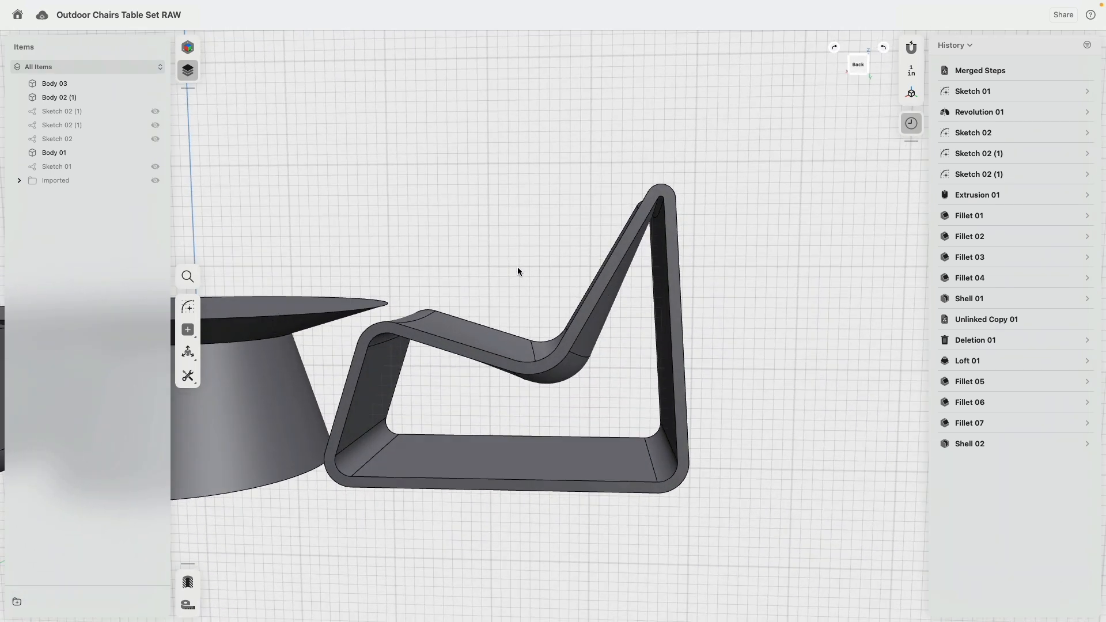
pyautogui.click(853, 68)
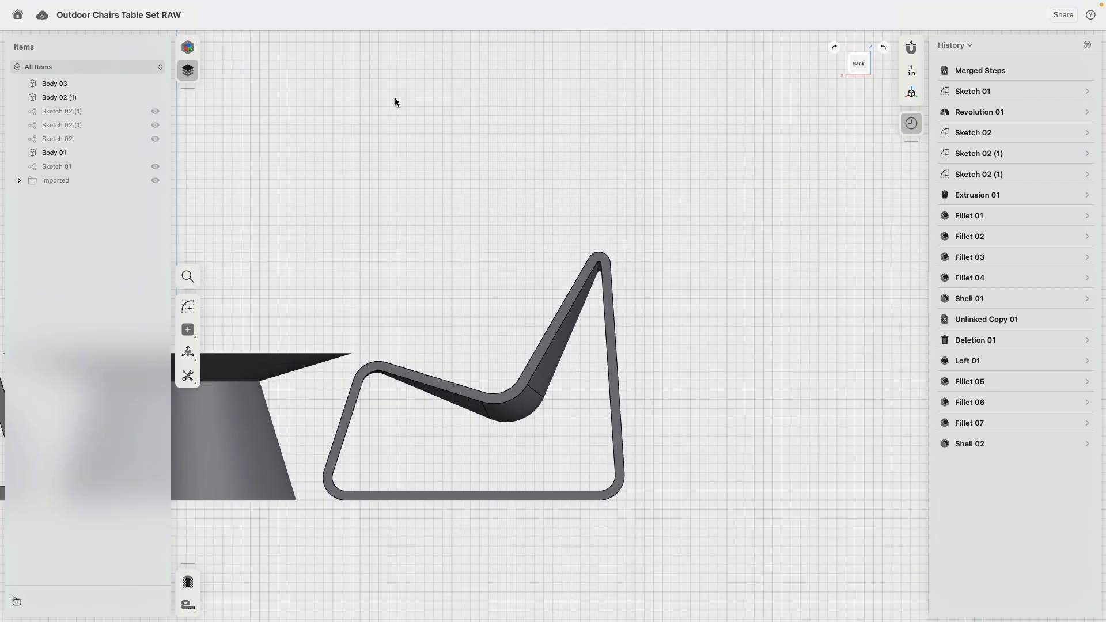
pyautogui.click(155, 140)
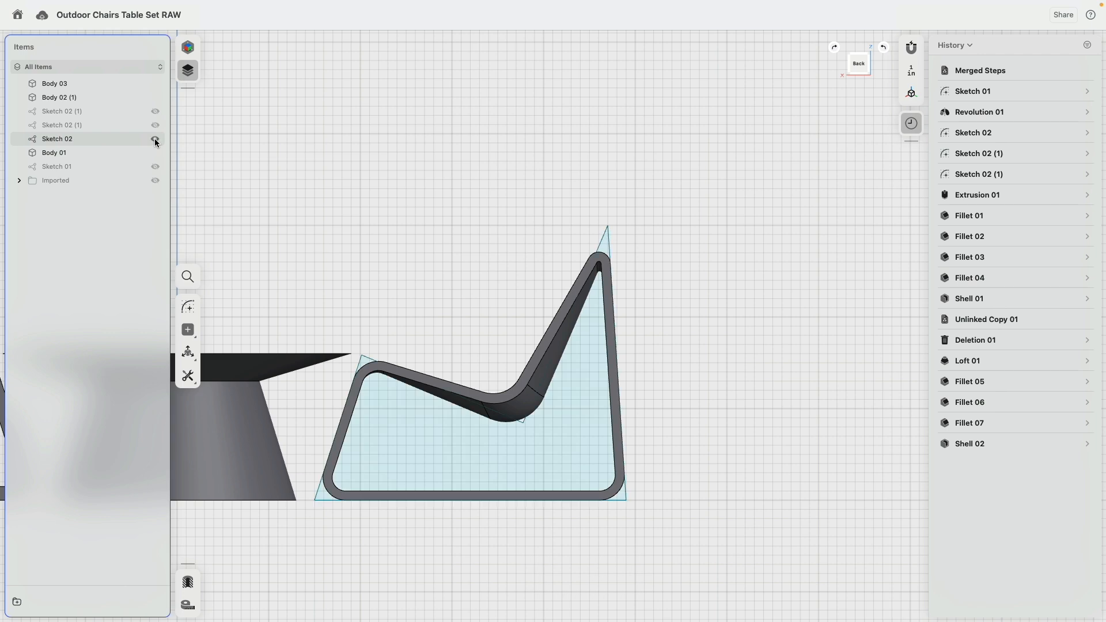
pyautogui.click(523, 423)
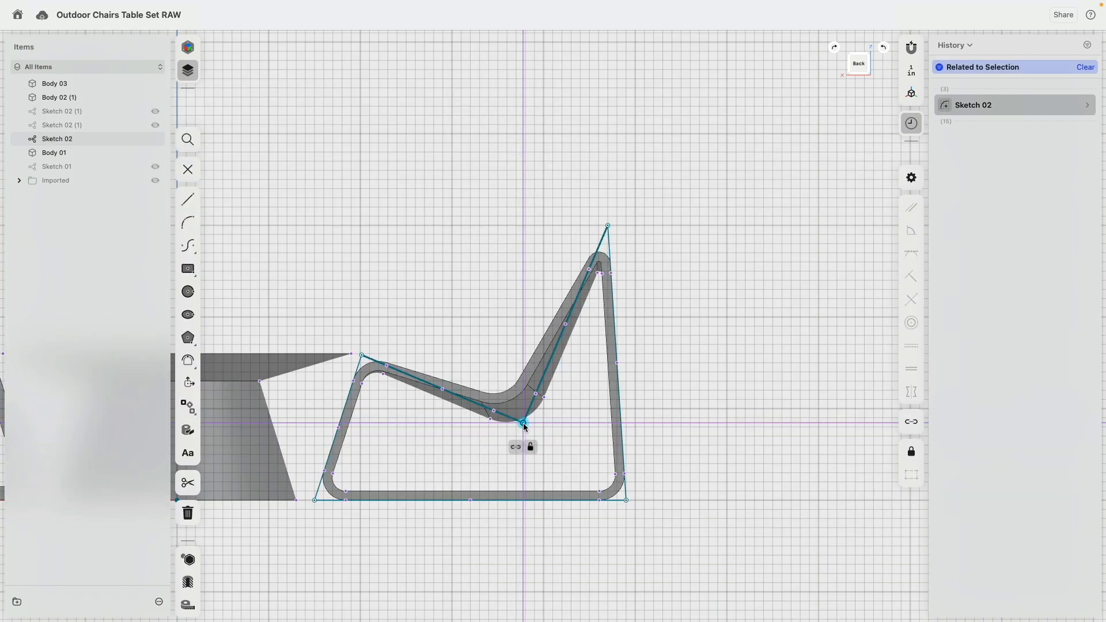
pyautogui.moveTo(523, 423)
pyautogui.mouseDown()
pyautogui.moveTo(488, 360)
pyautogui.moveTo(515, 425)
pyautogui.moveTo(491, 428)
pyautogui.mouseUp()
pyautogui.moveTo(489, 349)
pyautogui.mouseDown(button='right')
pyautogui.moveTo(516, 444)
pyautogui.moveTo(618, 432)
pyautogui.moveTo(745, 451)
pyautogui.moveTo(791, 486)
pyautogui.moveTo(634, 446)
pyautogui.moveTo(686, 415)
pyautogui.moveTo(578, 420)
pyautogui.moveTo(605, 426)
pyautogui.mouseUp(button='right')
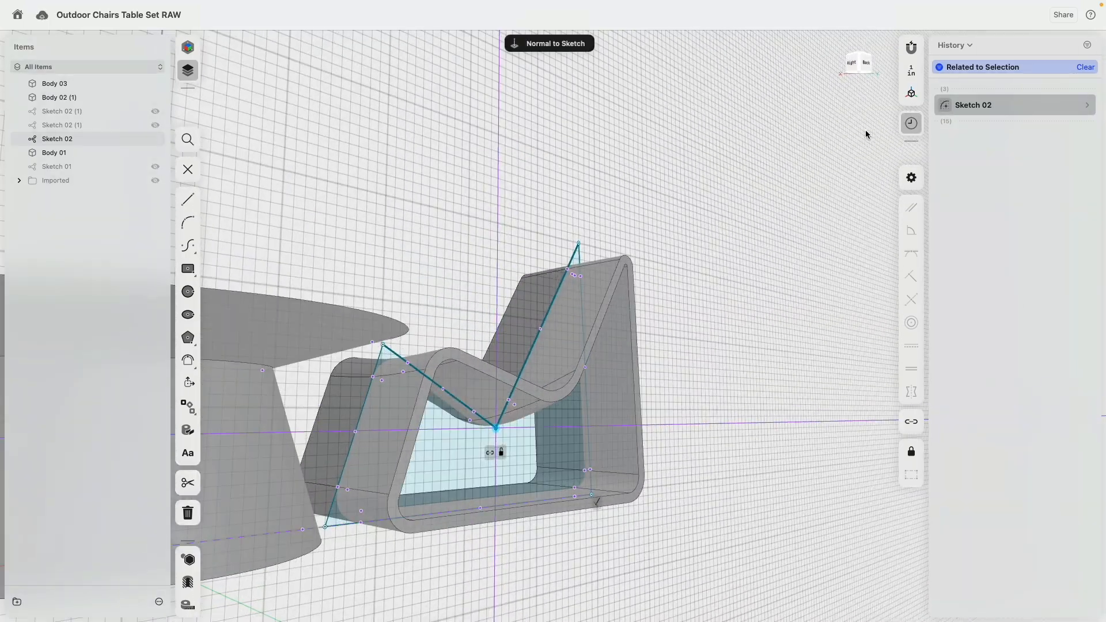
pyautogui.click(867, 65)
pyautogui.moveTo(522, 385)
pyautogui.mouseDown()
pyautogui.moveTo(535, 378)
pyautogui.moveTo(555, 391)
pyautogui.moveTo(530, 378)
pyautogui.mouseUp()
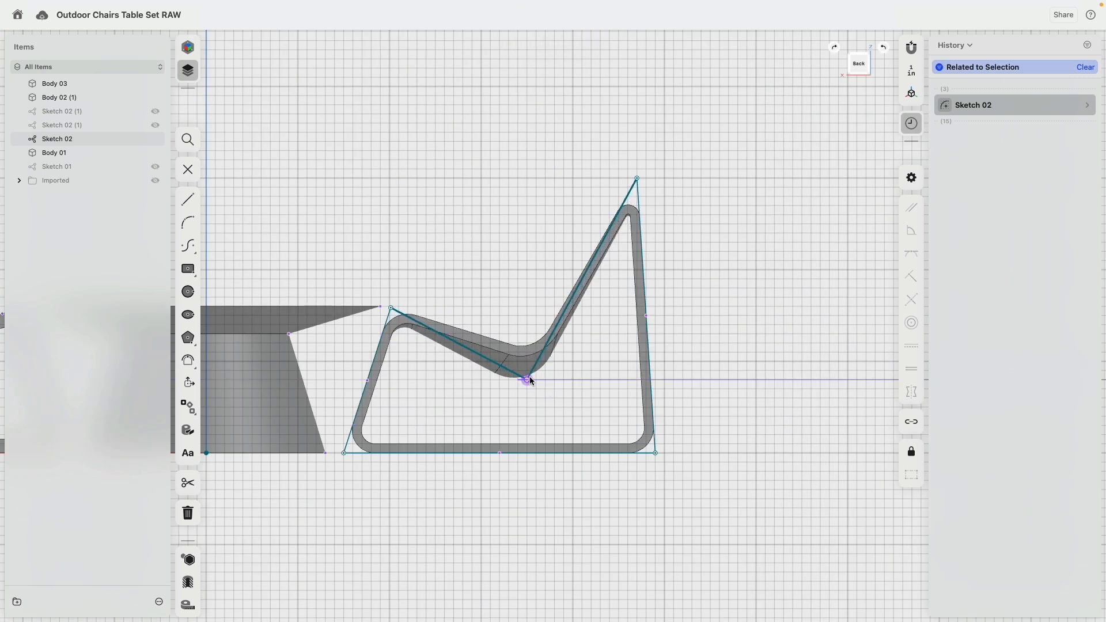
pyautogui.click(724, 277)
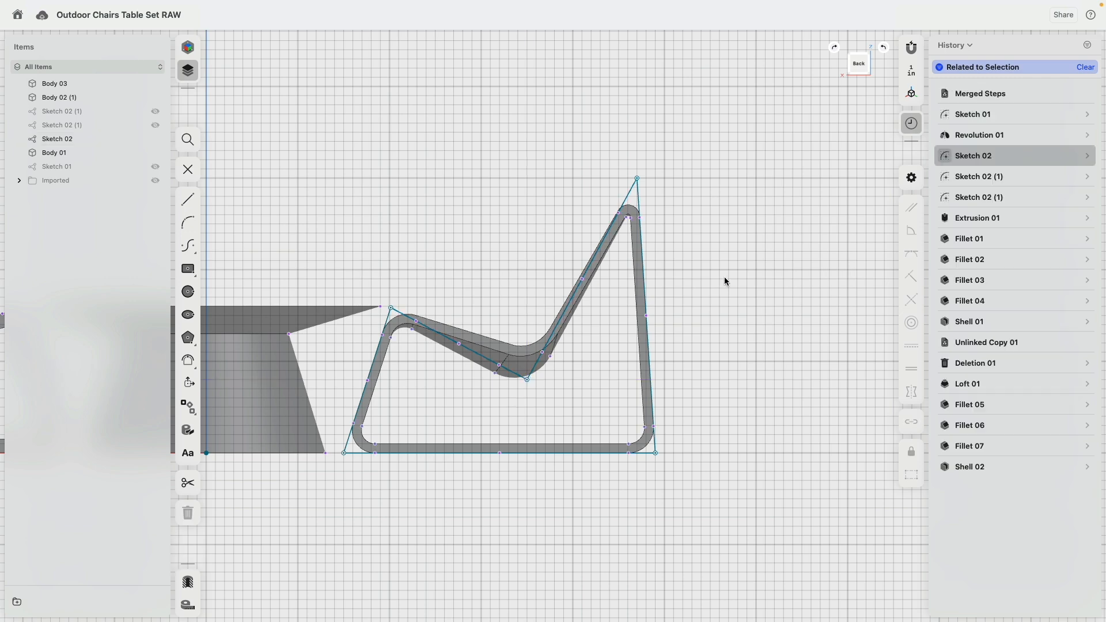
# - Examine the lofted chair's curved backrest top and its fillet from the left side, above and the back
pyautogui.moveTo(734, 278); pyautogui.dragTo(542, 299, button='right')
pyautogui.click(857, 65)
pyautogui.doubleClick(696, 193)
pyautogui.scroll(5, 469, 244)
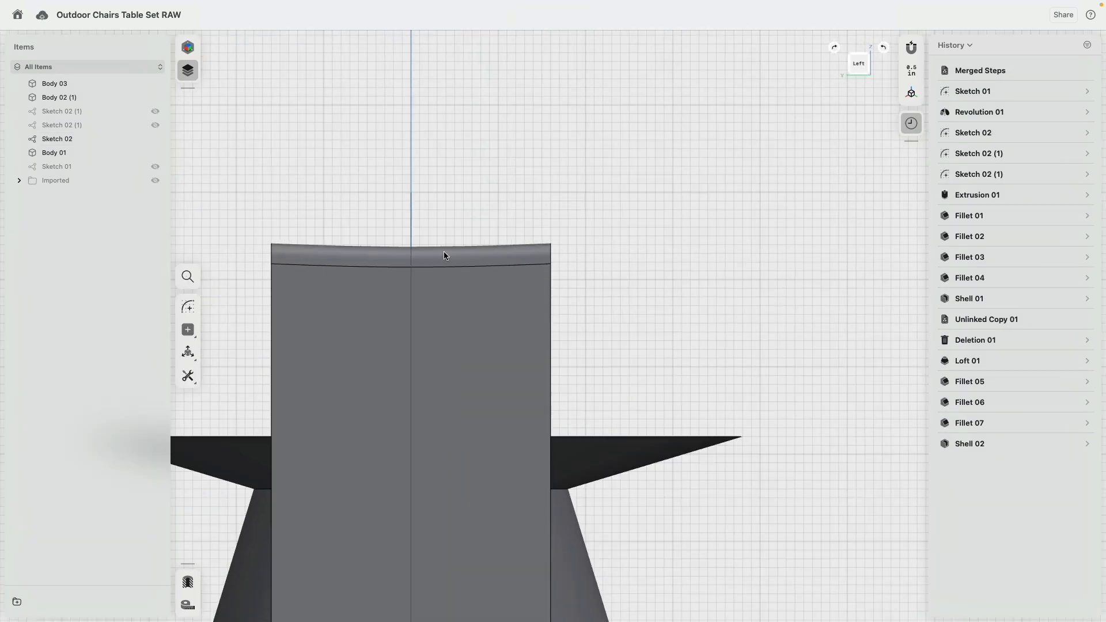
pyautogui.click(339, 252)
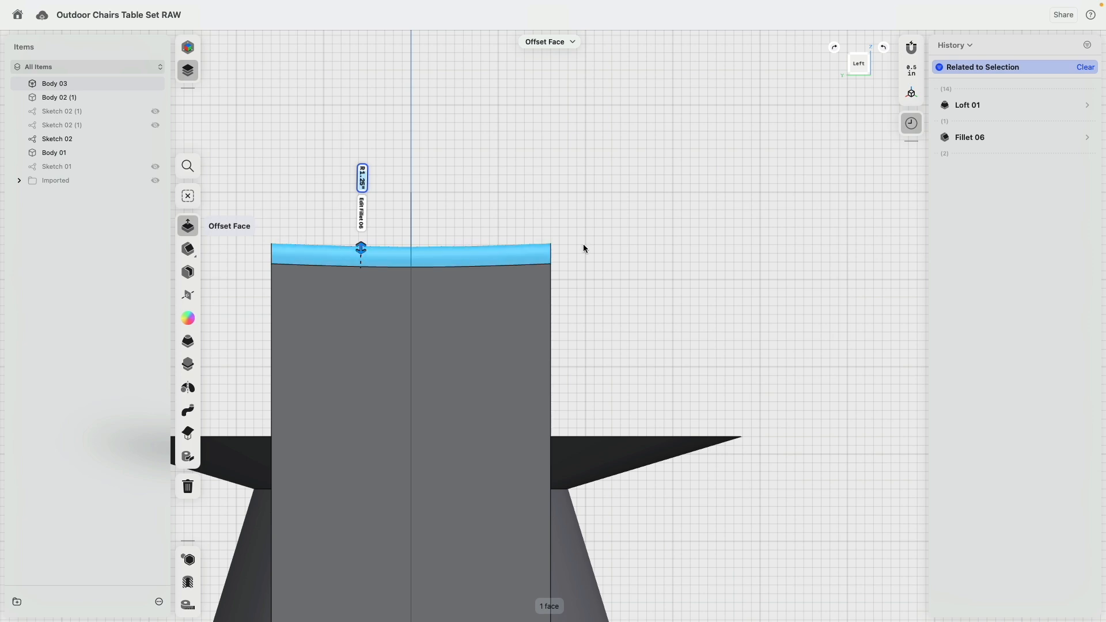
pyautogui.scroll(-4, 663, 255)
pyautogui.moveTo(662, 256); pyautogui.dragTo(451, 397, button='right')
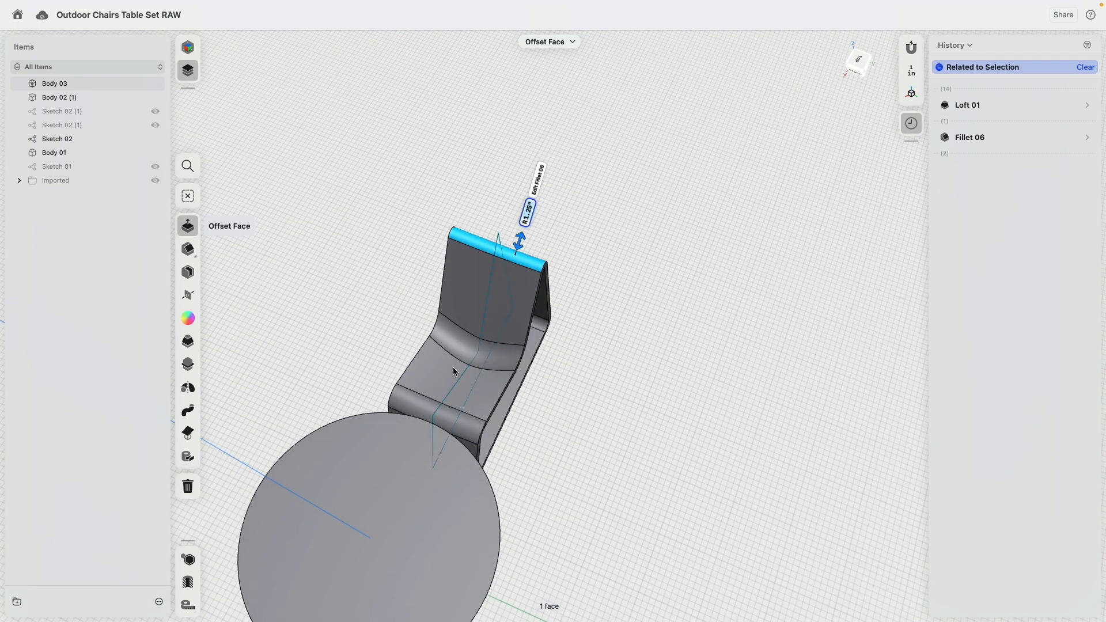
pyautogui.moveTo(471, 343); pyautogui.dragTo(810, 337, button='right')
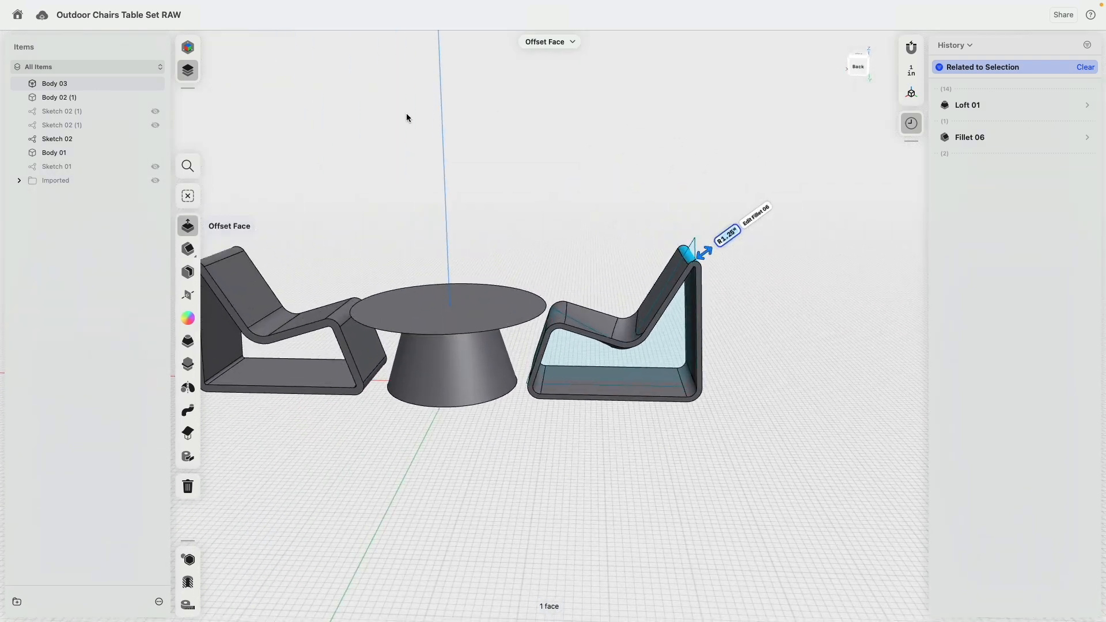
# - Hide the middle profile sketch and group all four sketches into a new hidden folder
pyautogui.click(256, 118)
pyautogui.click(155, 139)
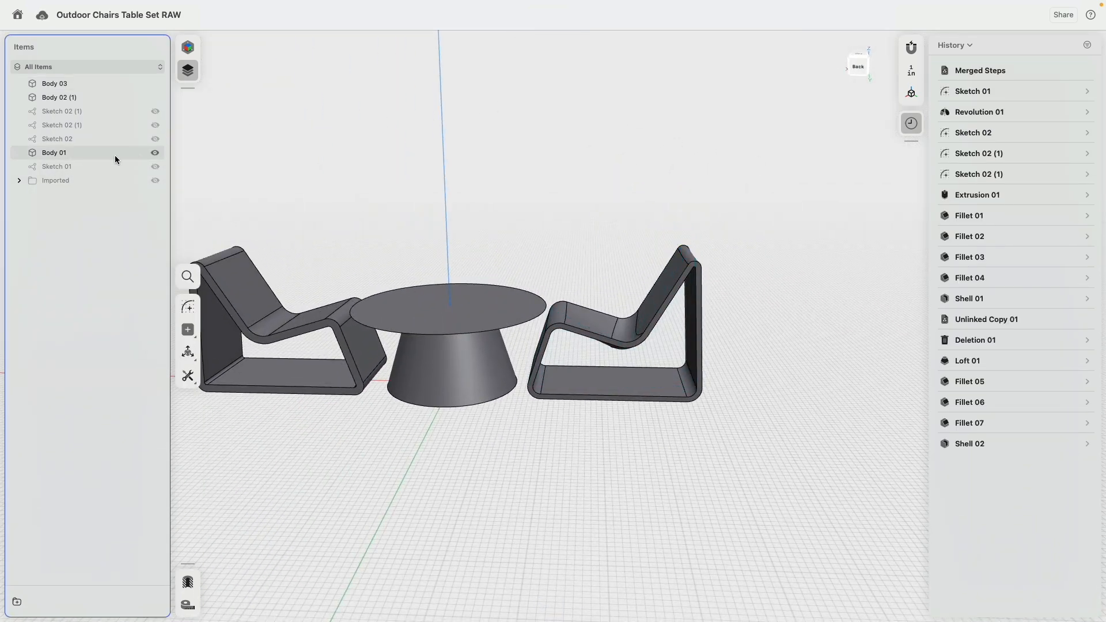
pyautogui.click(93, 165)
pyautogui.keyDown('super'); pyautogui.click(82, 137); pyautogui.keyUp('super')
pyautogui.keyDown('super'); pyautogui.click(77, 125); pyautogui.keyUp('super')
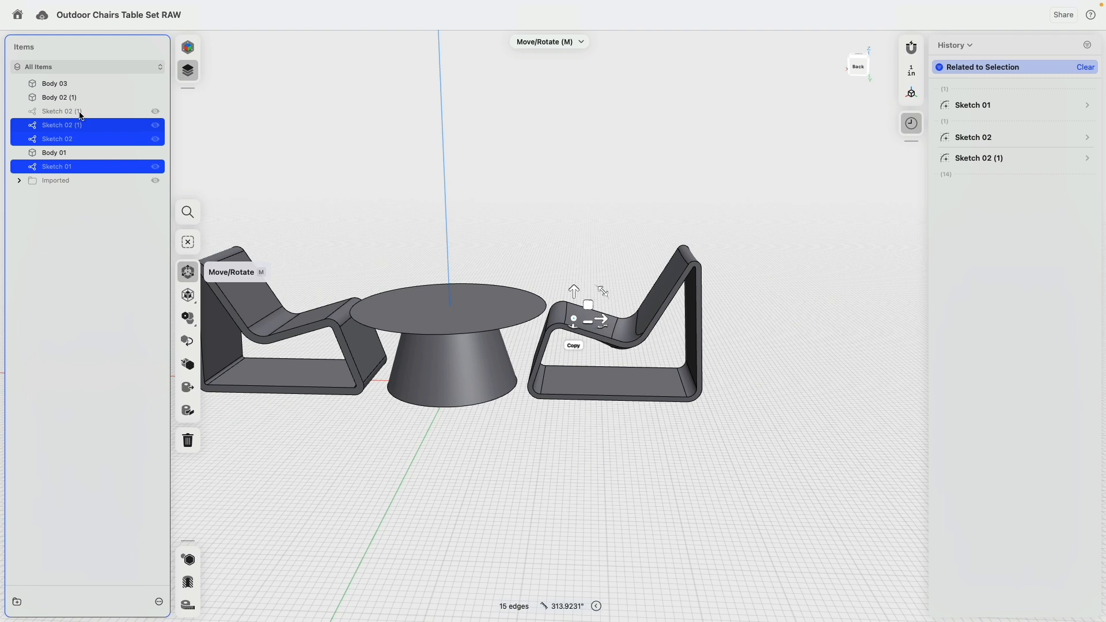
pyautogui.moveTo(64, 124)
pyautogui.mouseDown()
pyautogui.moveTo(113, 127)
pyautogui.moveTo(80, 113)
pyautogui.mouseUp()
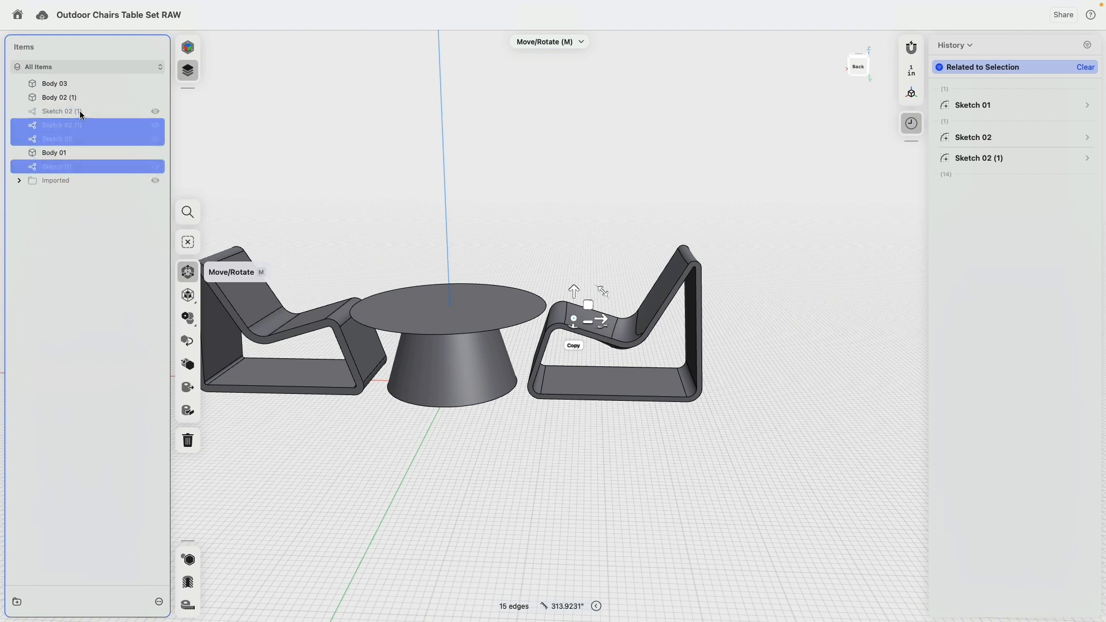
pyautogui.click(155, 112)
pyautogui.click(110, 226)
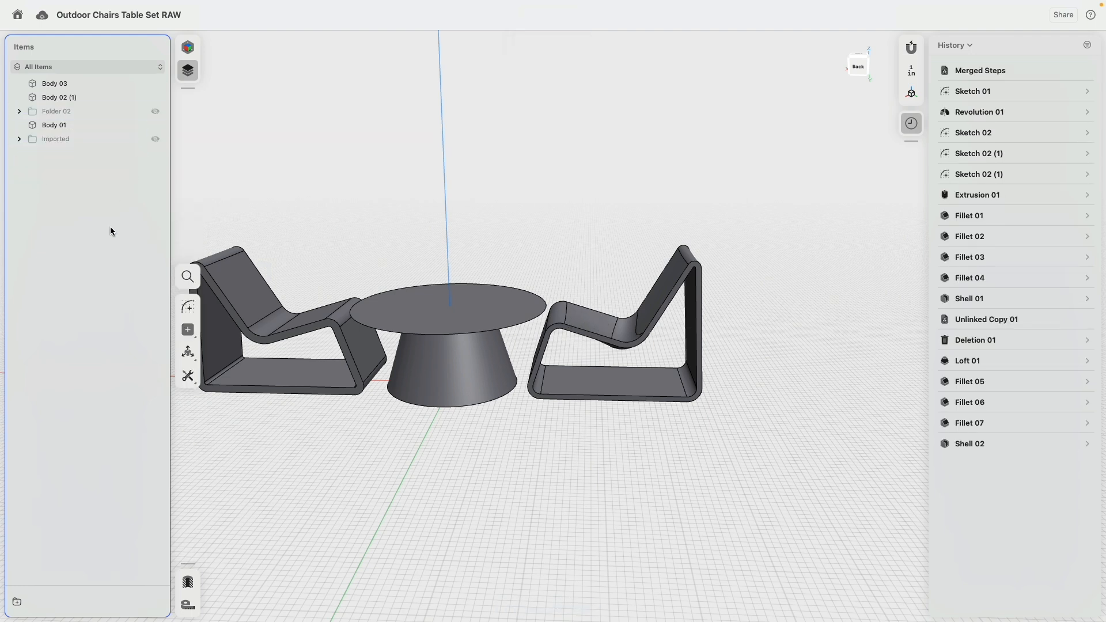
# - Rename the table body as Table
pyautogui.click(82, 125)
pyautogui.rightClick(84, 126)
pyautogui.click(119, 142)
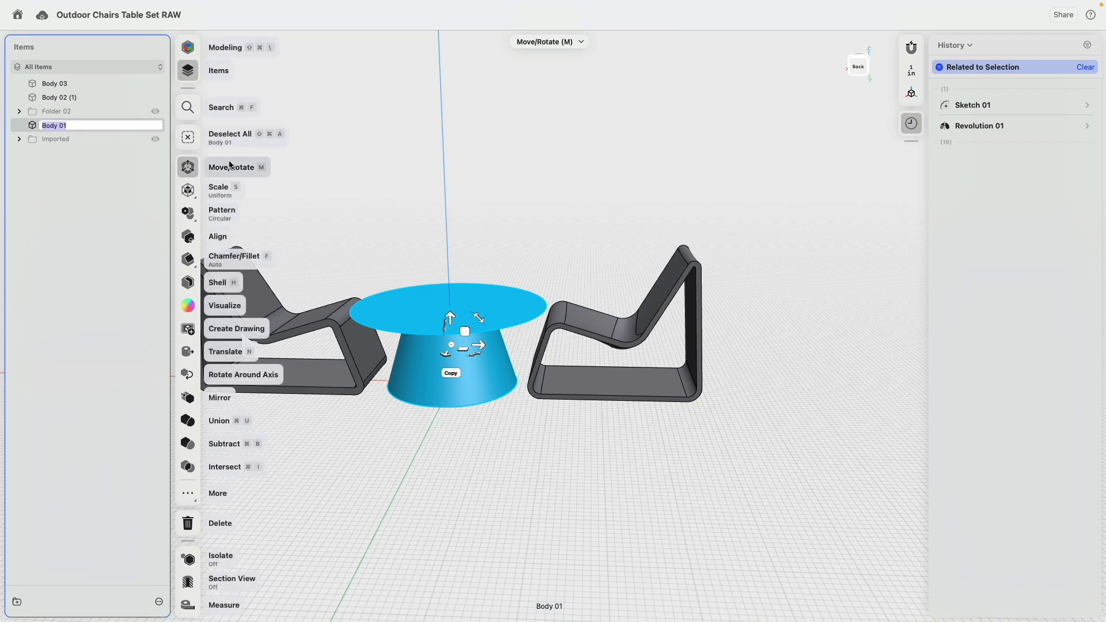
pyautogui.write('Table')
pyautogui.press('Return')
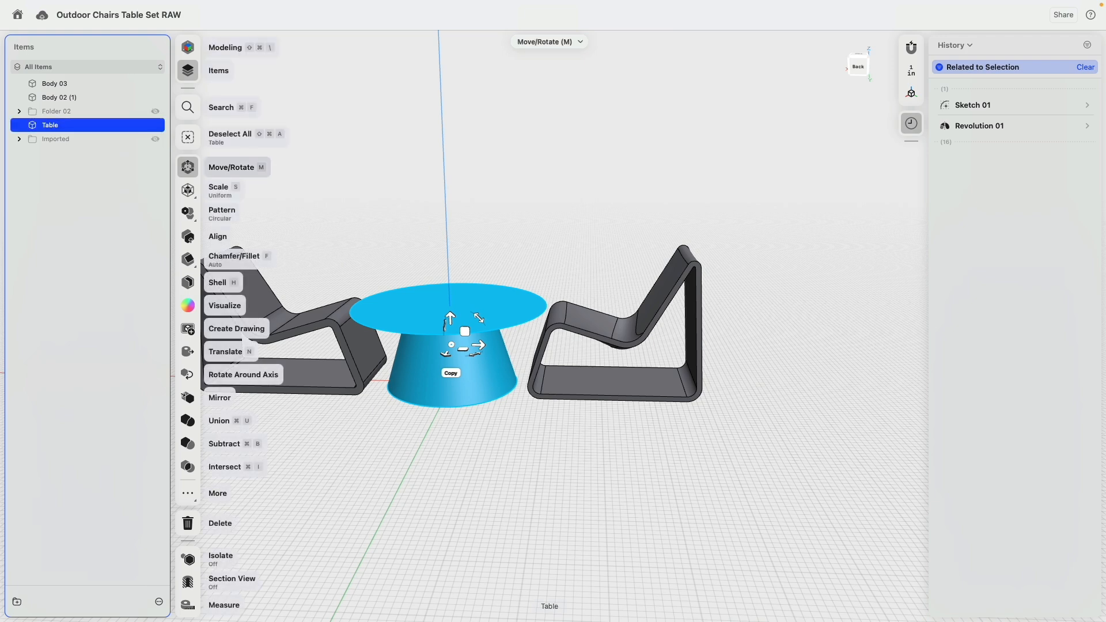
pyautogui.click(637, 244)
# - Chamfer the tabletop's sharp outer edge by 3 inches
pyautogui.scroll(5, 526, 281)
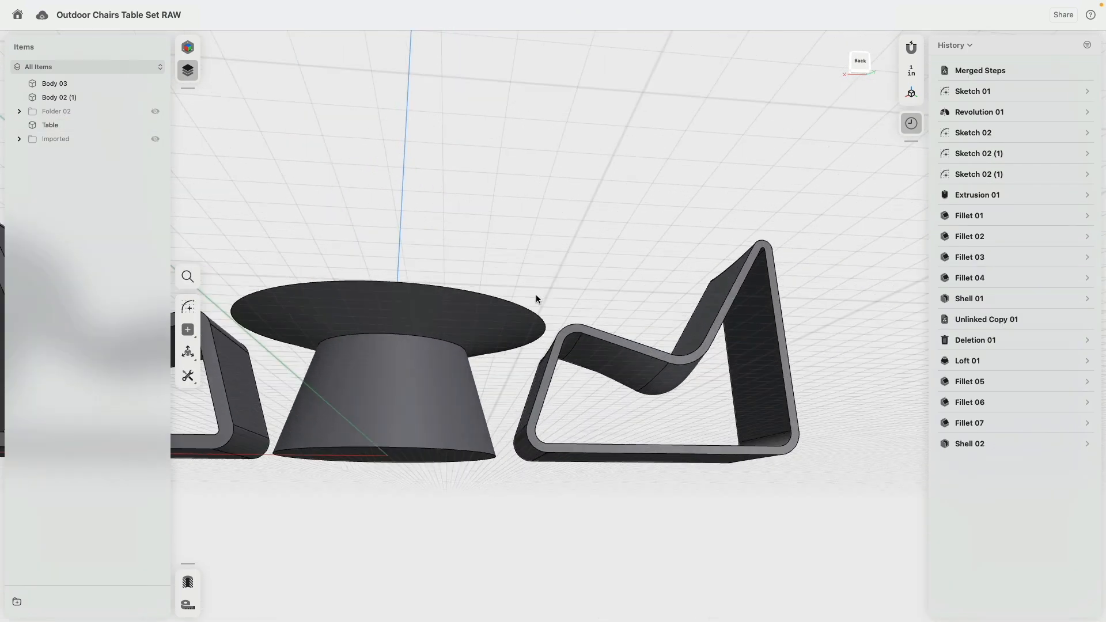
pyautogui.click(561, 315)
pyautogui.moveTo(566, 315); pyautogui.dragTo(530, 338)
pyautogui.click(520, 364)
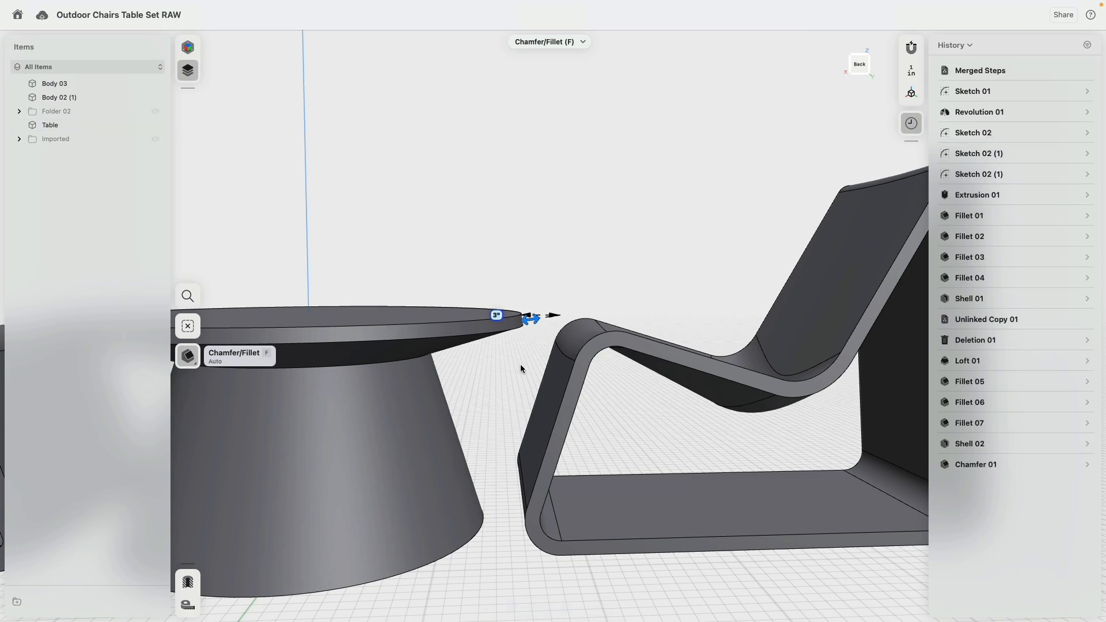
# - Fillet the tabletop's two rim edges, the joint under the top and the base's lower edge with a 0.125-inch radius
pyautogui.scroll(-5, 515, 365)
pyautogui.moveTo(514, 366); pyautogui.dragTo(454, 265, button='right')
pyautogui.scroll(5, 530, 356)
pyautogui.click(531, 353)
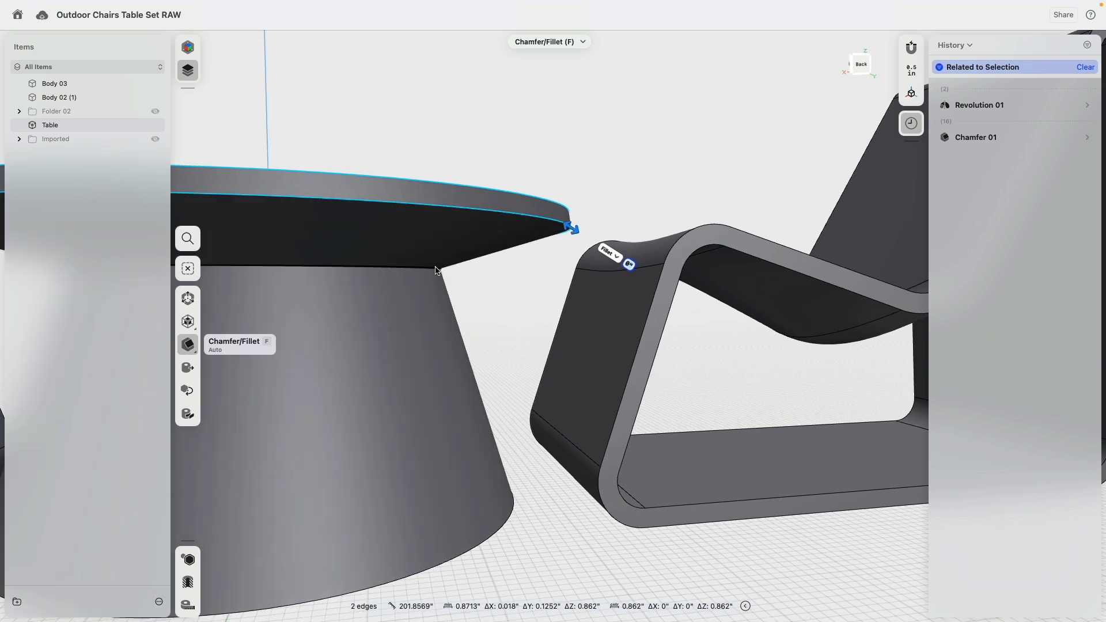
pyautogui.click(438, 270)
pyautogui.click(515, 502)
pyautogui.moveTo(517, 504); pyautogui.dragTo(525, 489, button='right')
pyautogui.moveTo(521, 504); pyautogui.dragTo(525, 506)
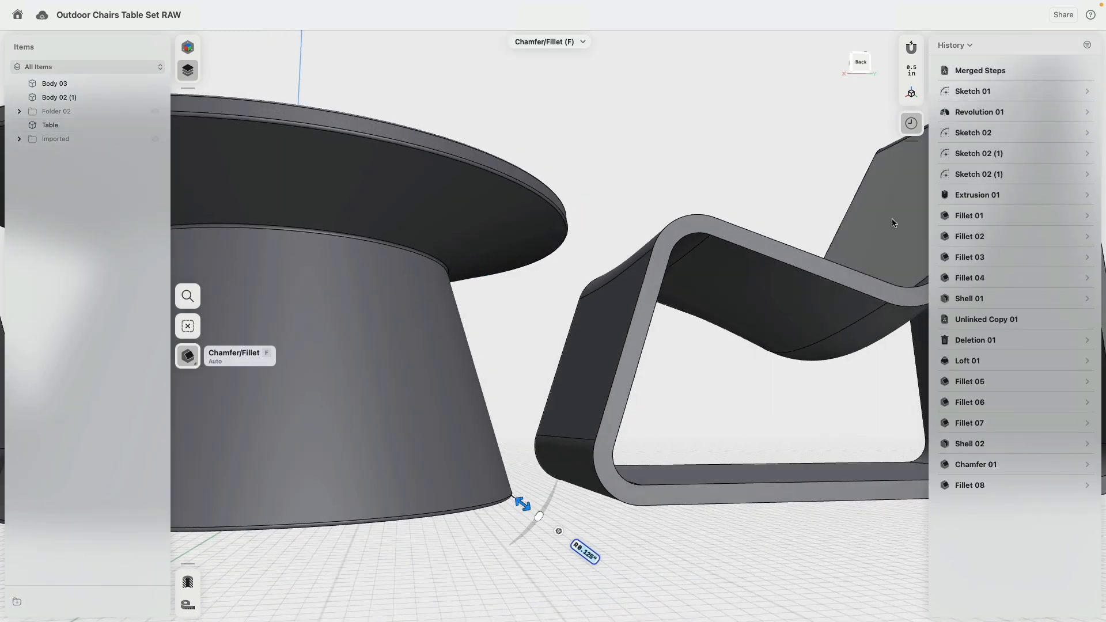
# - Change the table fillet's size type to Chord Width and set its width to 0.25 inches
pyautogui.click(1087, 485)
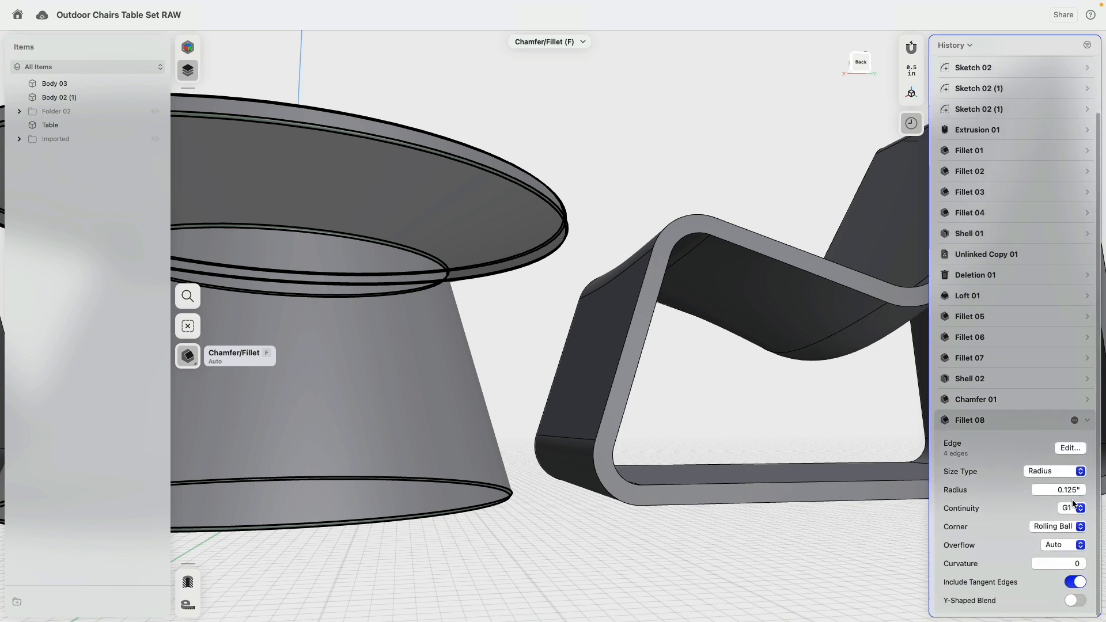
pyautogui.click(1049, 472)
pyautogui.click(1049, 483)
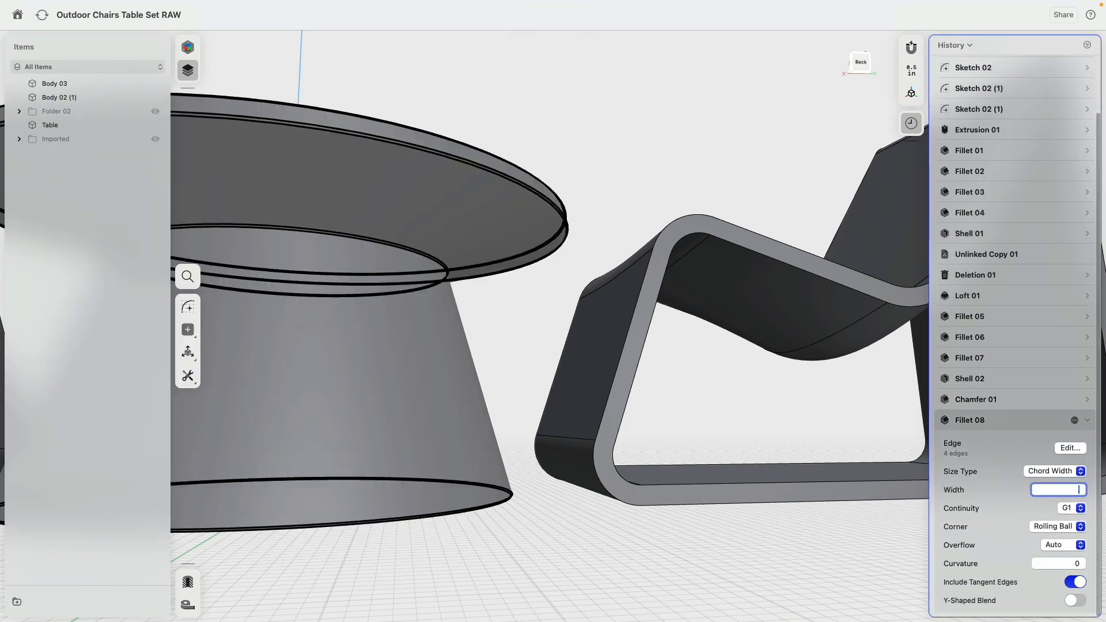
pyautogui.press('Return')
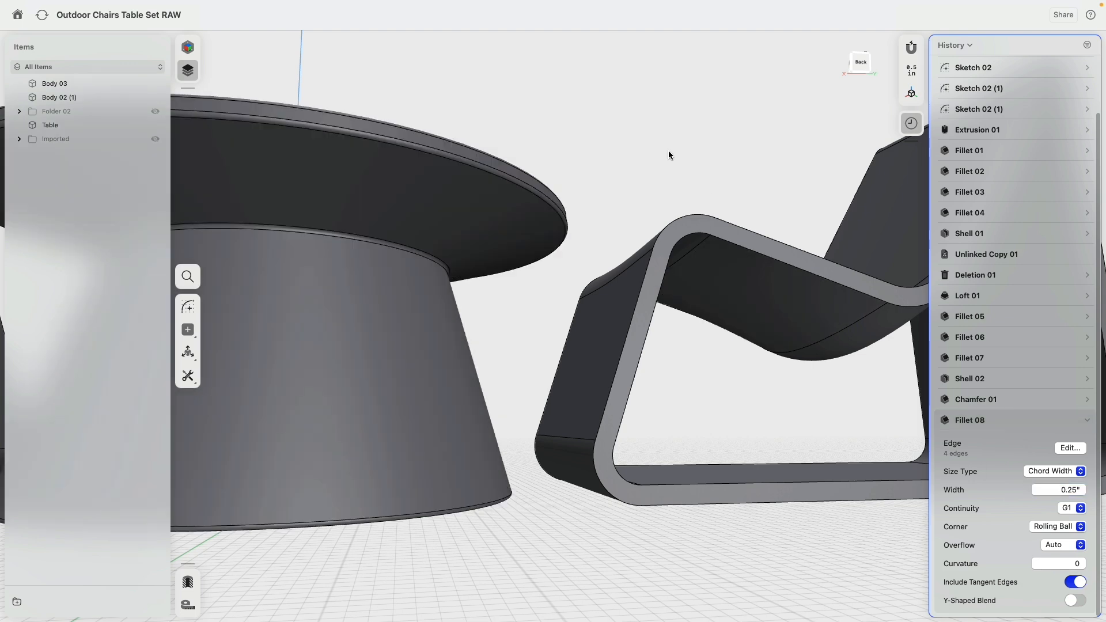
# - Fillet the inner and outer side edges of the lofted chair's frame with a 0.1-inch radius
pyautogui.moveTo(672, 146); pyautogui.dragTo(651, 188, button='right')
pyautogui.scroll(-5, 622, 262)
pyautogui.moveTo(651, 431); pyautogui.dragTo(582, 357, button='right')
pyautogui.click(593, 312)
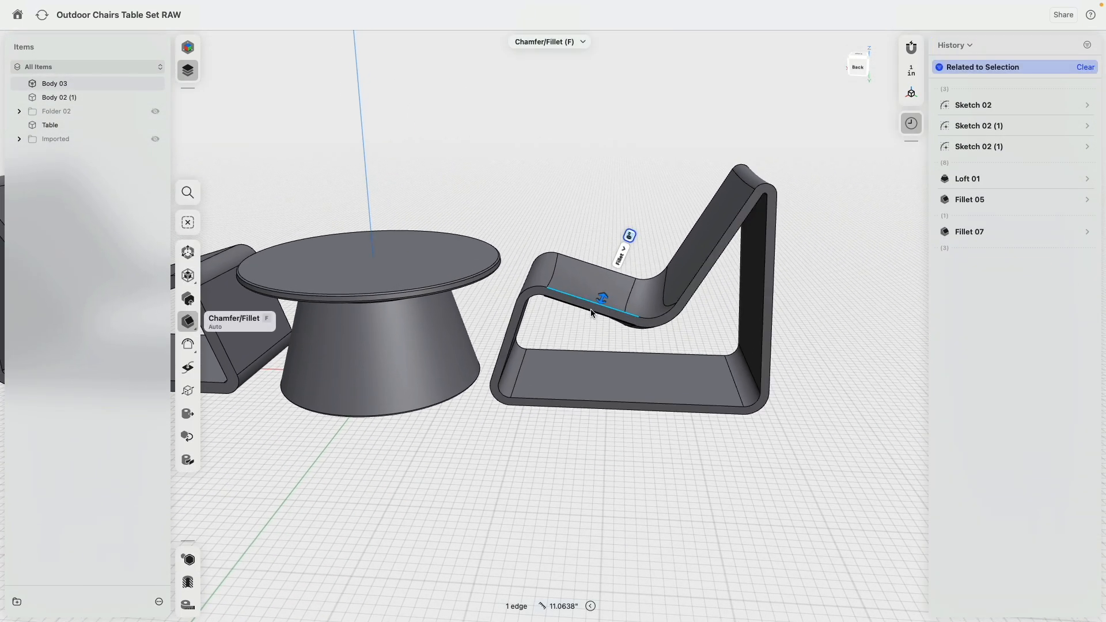
pyautogui.click(591, 310)
pyautogui.scroll(-4, 561, 198)
pyautogui.scroll(7, 561, 198)
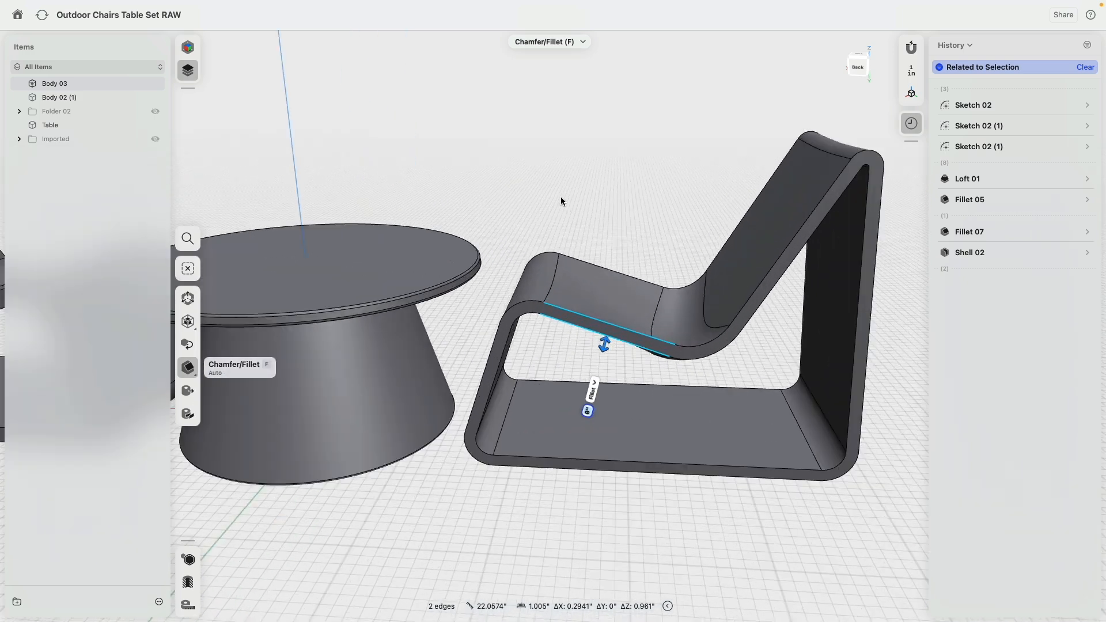
pyautogui.press('Return')
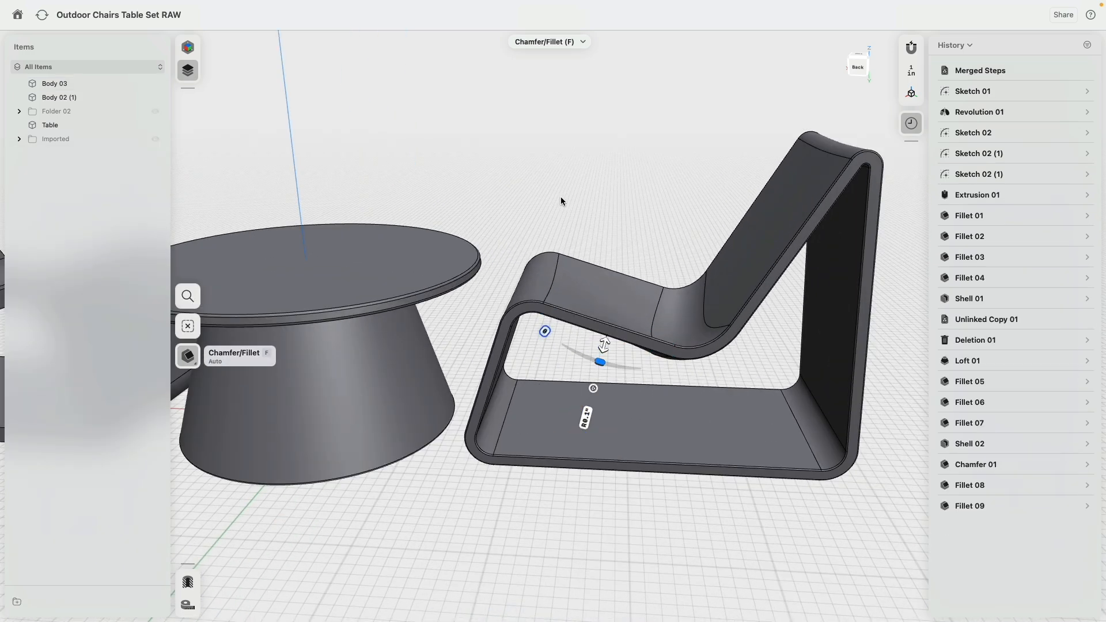
# - Rename the first extruded chair body as Initial Study and hide it
pyautogui.scroll(-6, 561, 196)
pyautogui.moveTo(353, 129); pyautogui.dragTo(606, 132, button='middle')
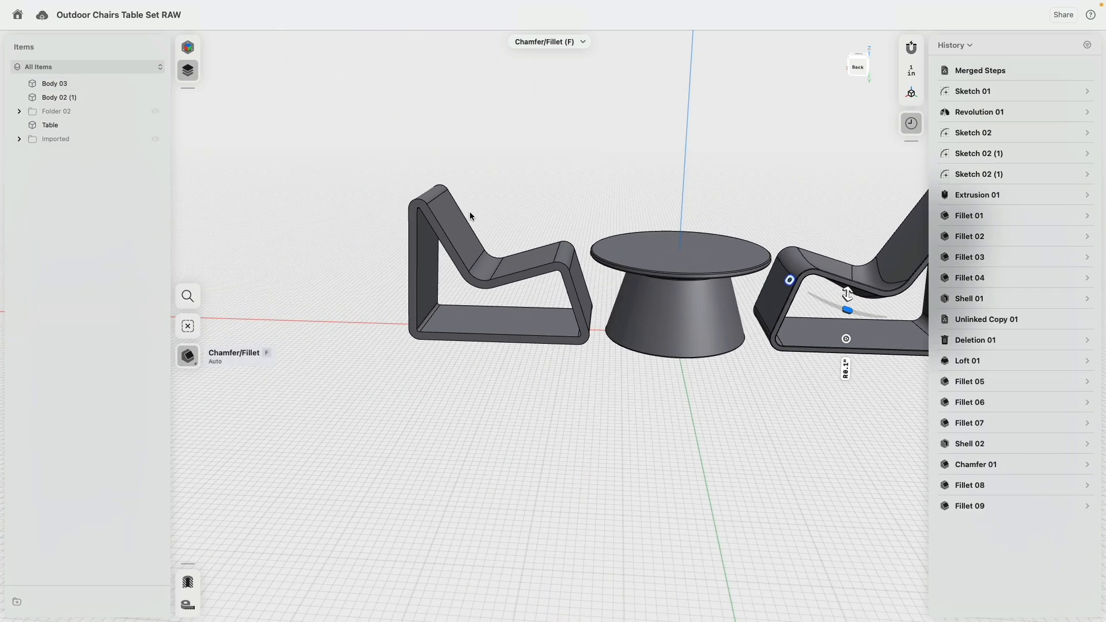
pyautogui.click(455, 215)
pyautogui.rightClick(59, 98)
pyautogui.click(74, 112)
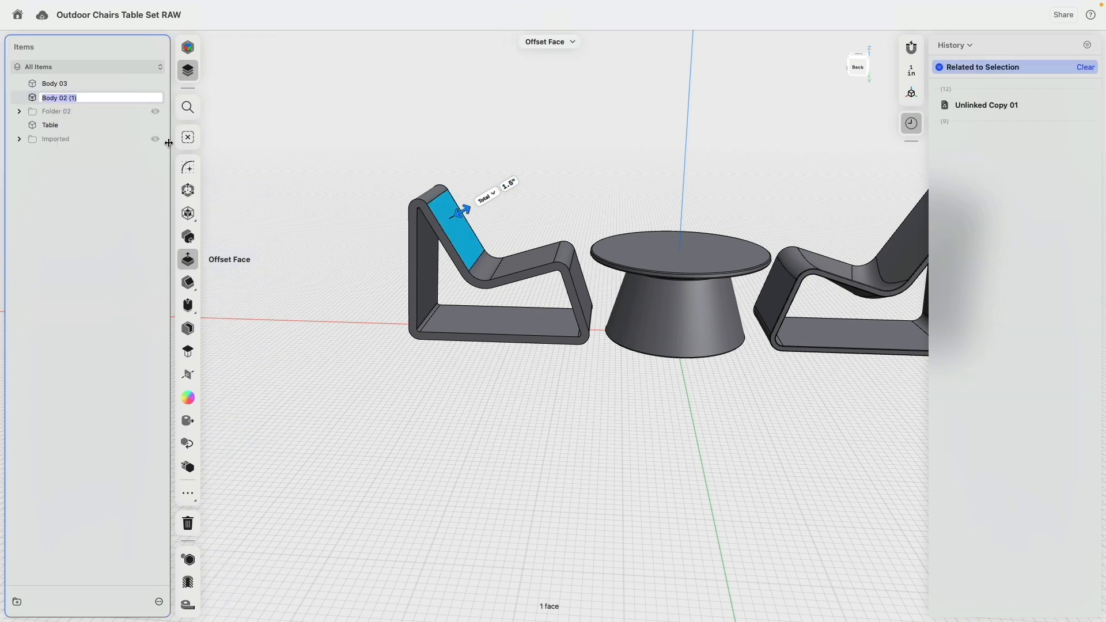
pyautogui.write('Initial Study')
pyautogui.press('Return')
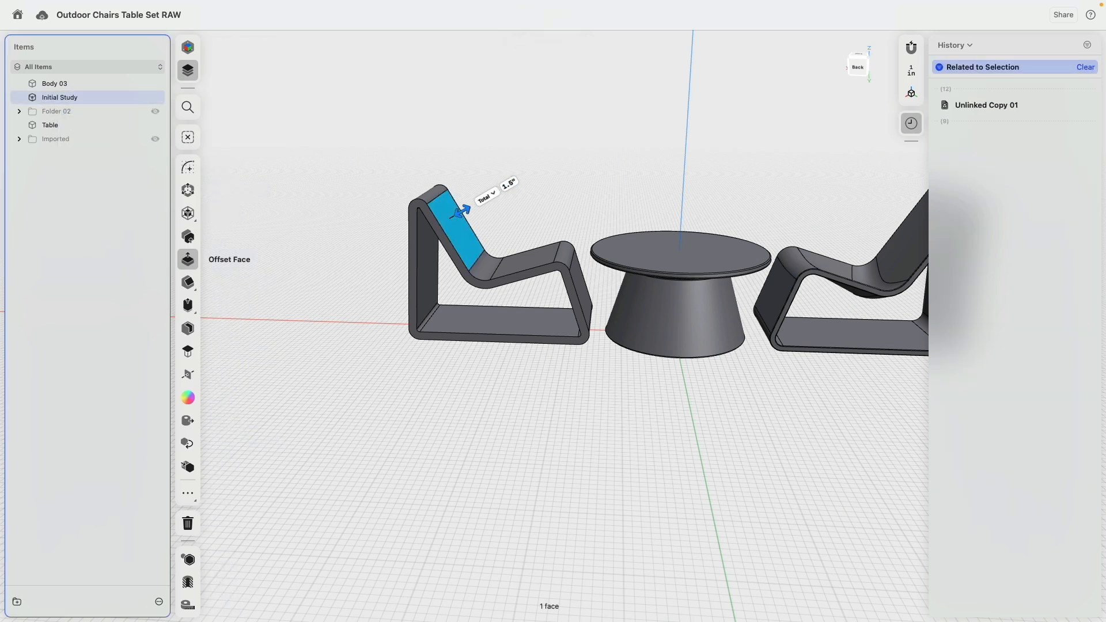
pyautogui.click(155, 98)
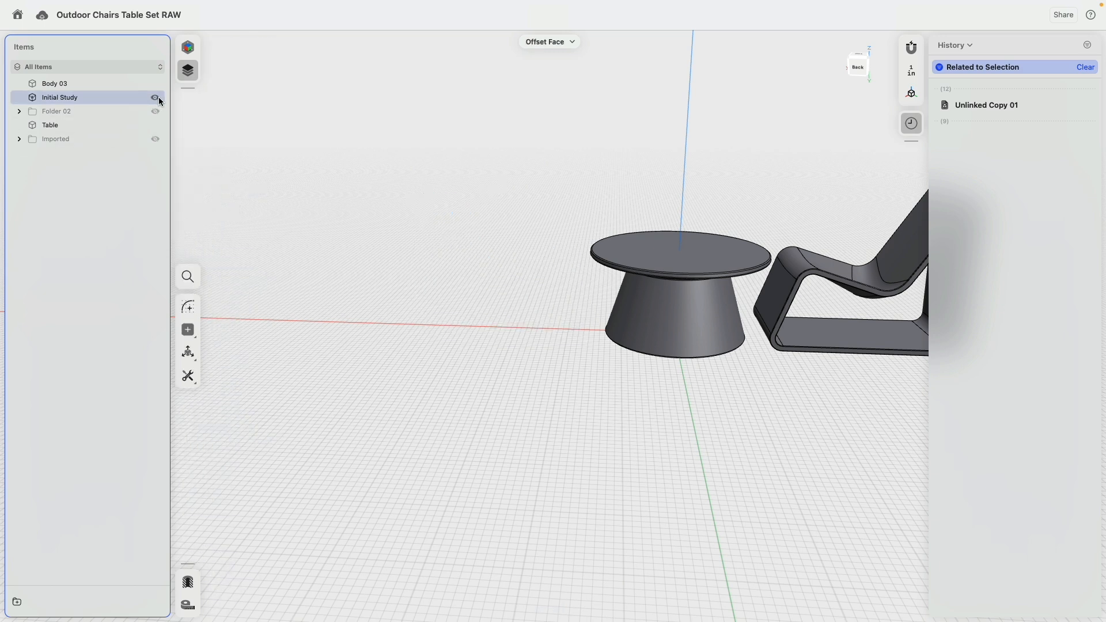
# - Rename the lofted chair body as Chair
pyautogui.rightClick(62, 86)
pyautogui.click(115, 102)
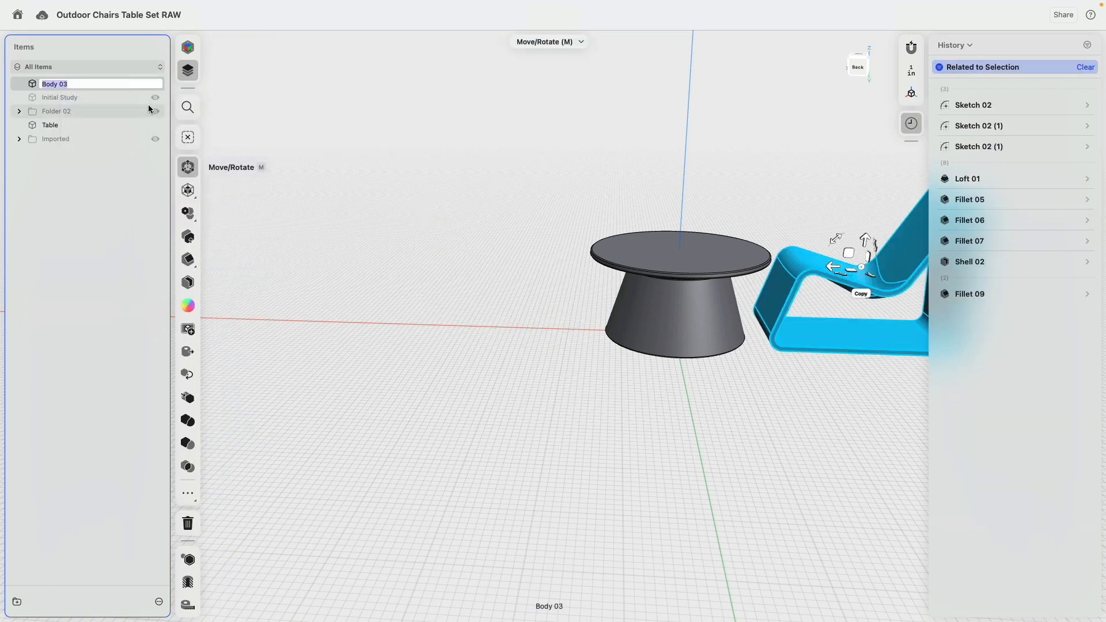
pyautogui.write('Chair')
pyautogui.press('Return')
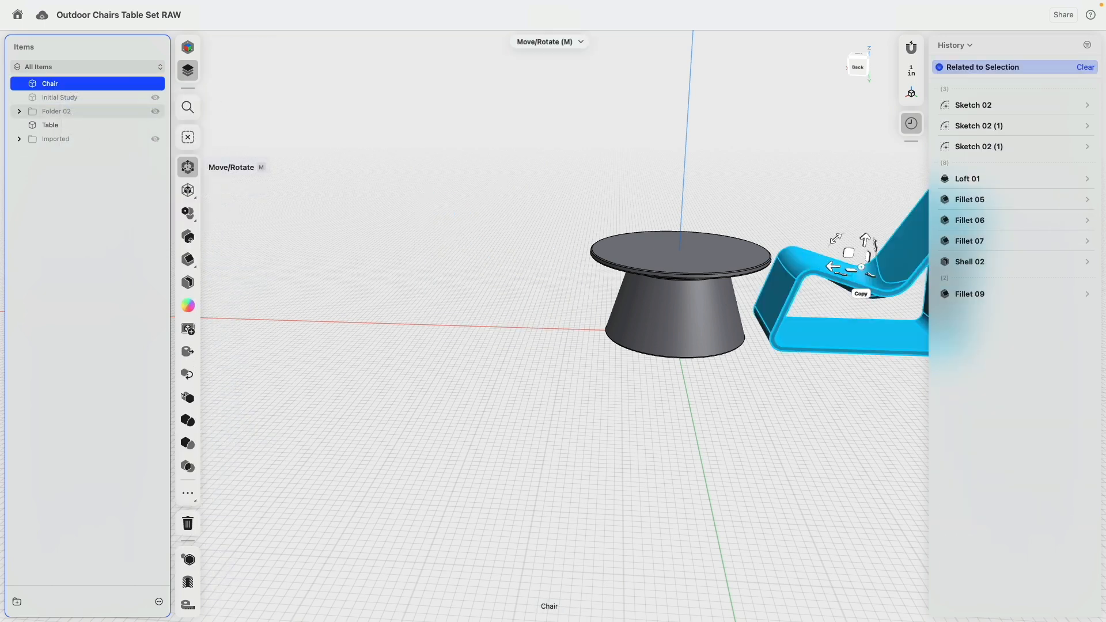
pyautogui.click(594, 161)
# - Create a circular pattern of the chair around the table's centre with a quantity of 3 in Total mode, with rotated instances
pyautogui.moveTo(749, 160); pyautogui.dragTo(564, 108, button='right')
pyautogui.click(103, 86)
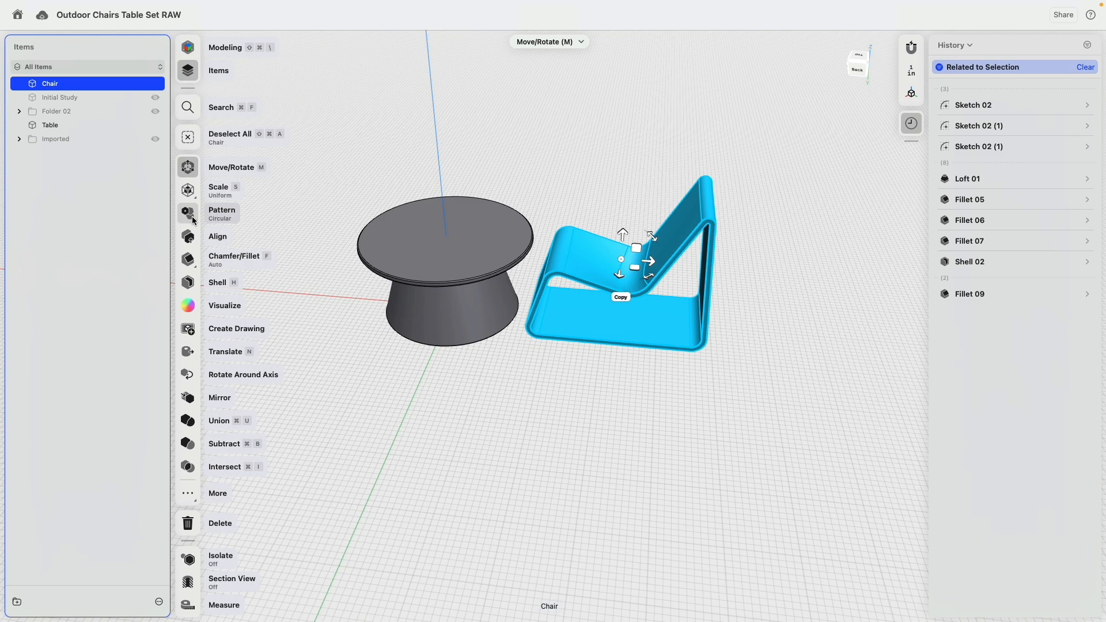
pyautogui.click(190, 214)
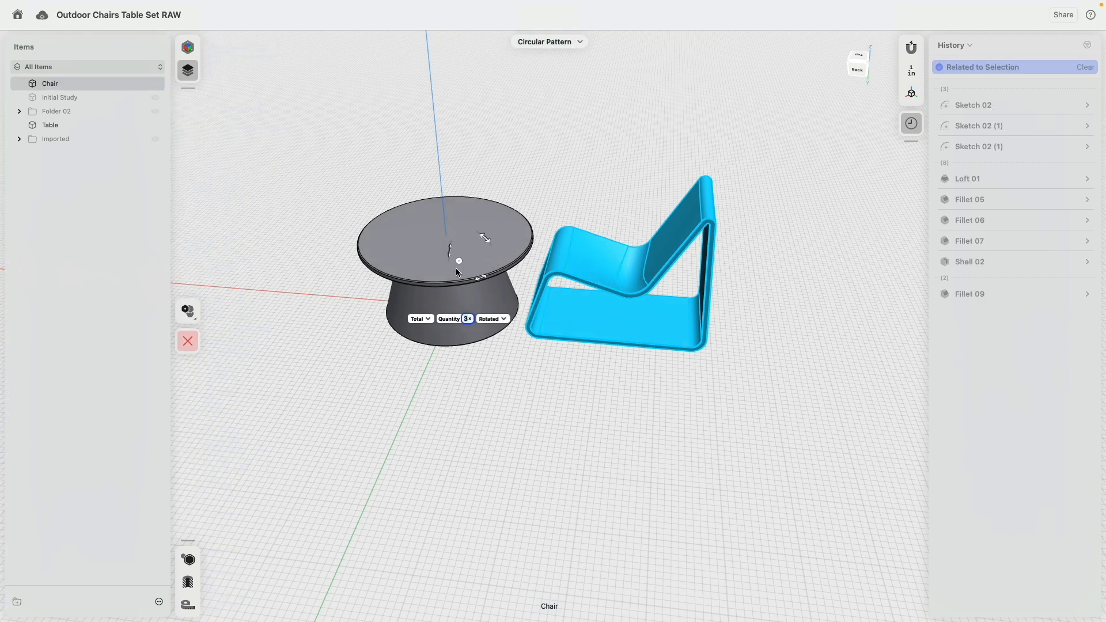
pyautogui.click(451, 313)
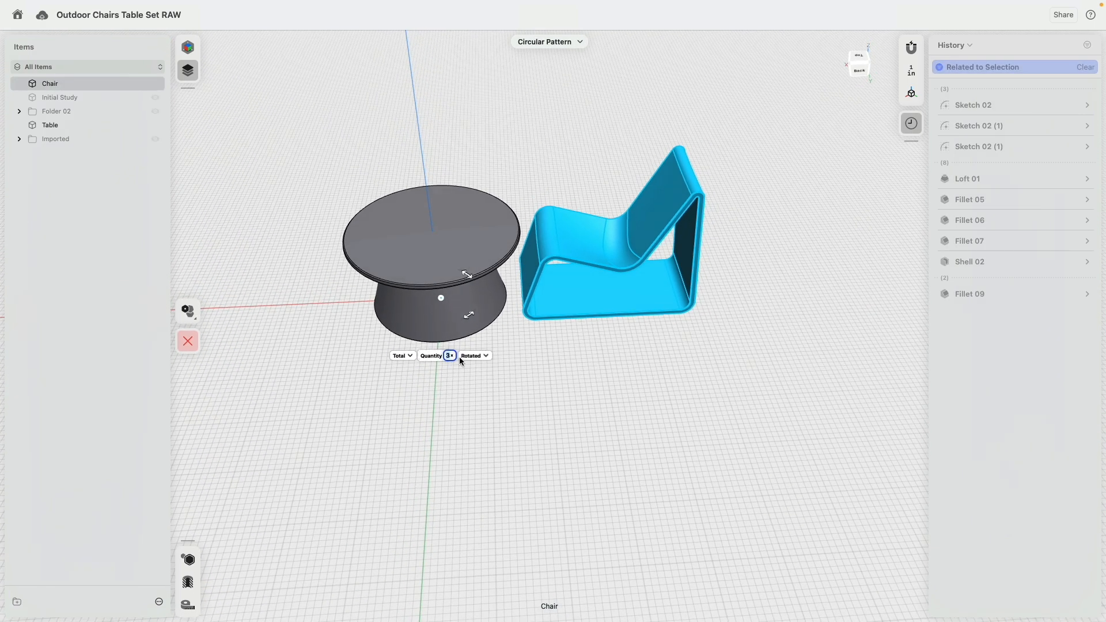
pyautogui.moveTo(471, 315); pyautogui.dragTo(561, 319)
pyautogui.moveTo(683, 402); pyautogui.dragTo(384, 401, button='right')
pyautogui.click(188, 311)
pyautogui.moveTo(350, 281); pyautogui.dragTo(442, 209, button='right')
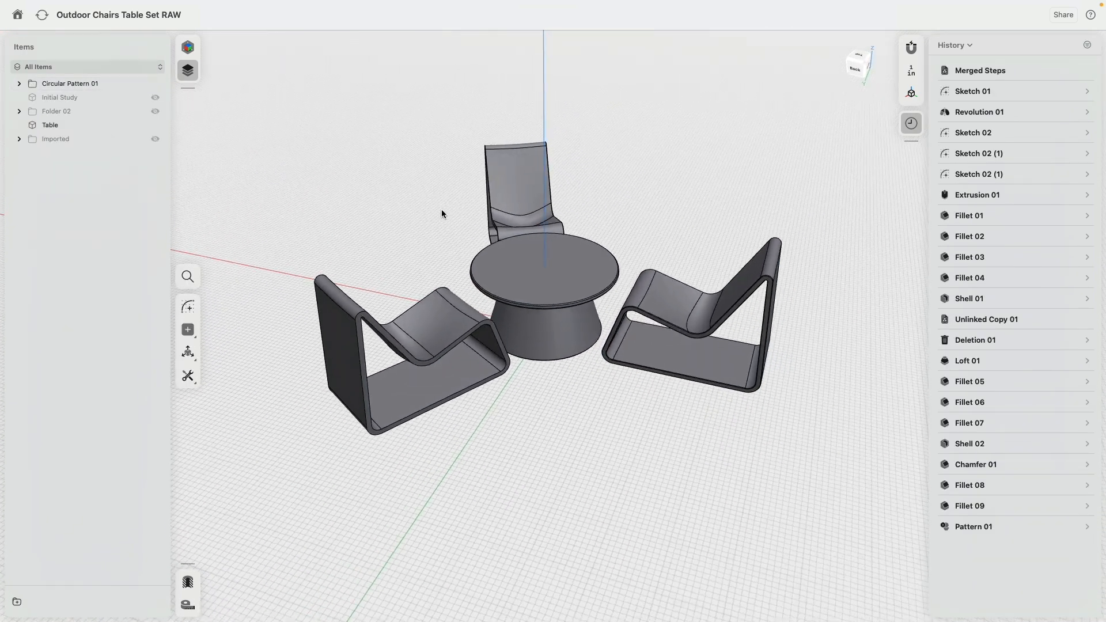
# - Make Folder 02 visible and show the three chair profile sketches inside it, leaving Sketch 01 hidden
pyautogui.click(157, 112)
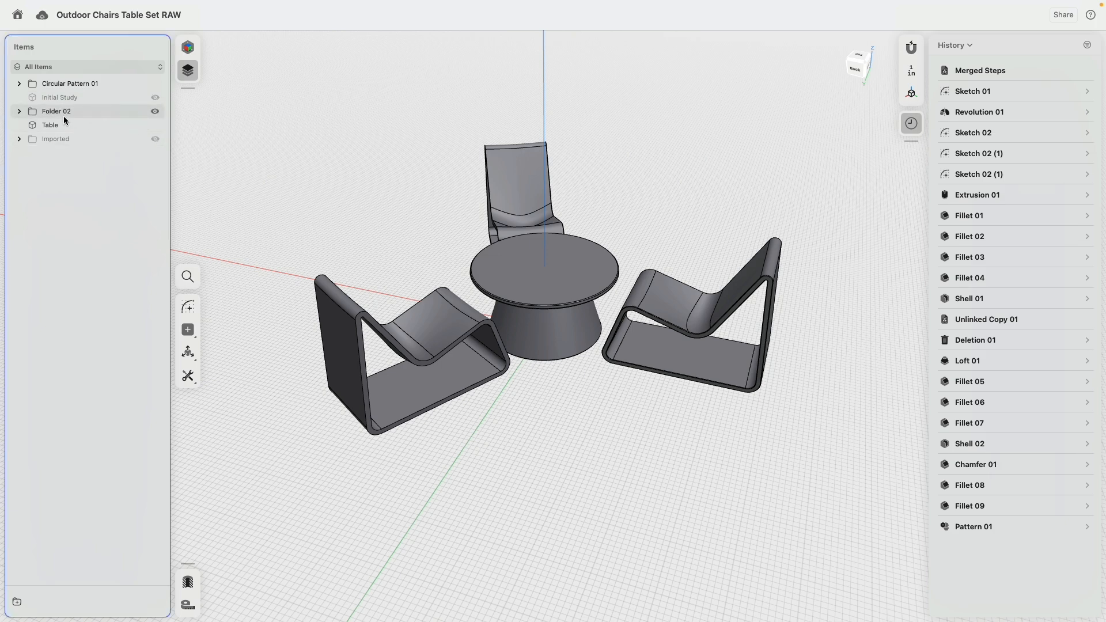
pyautogui.click(20, 112)
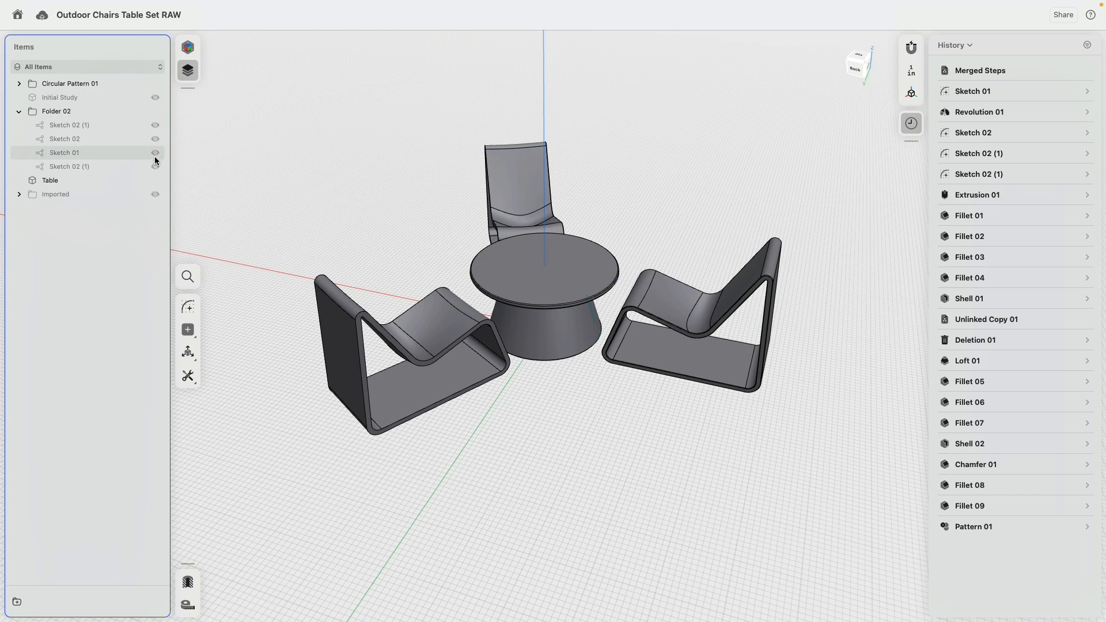
pyautogui.click(155, 167)
pyautogui.click(155, 139)
# - Edit the chair's middle profile sketch, Sketch 02, raising the corner point where seat and backrest meet to make the seat dip shallower
pyautogui.doubleClick(667, 304)
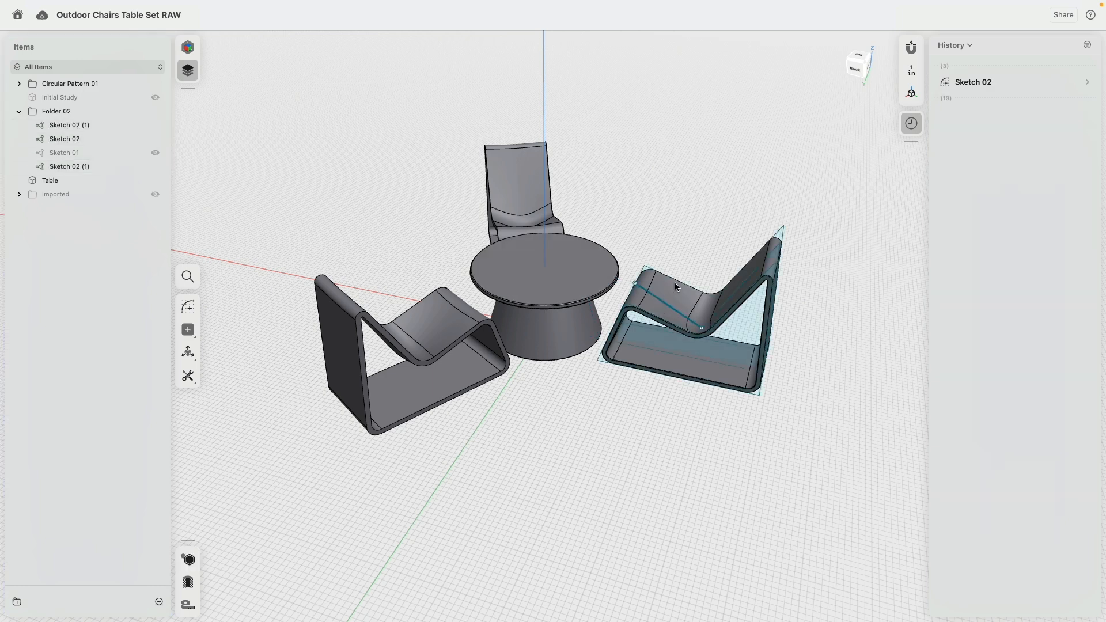
pyautogui.click(862, 71)
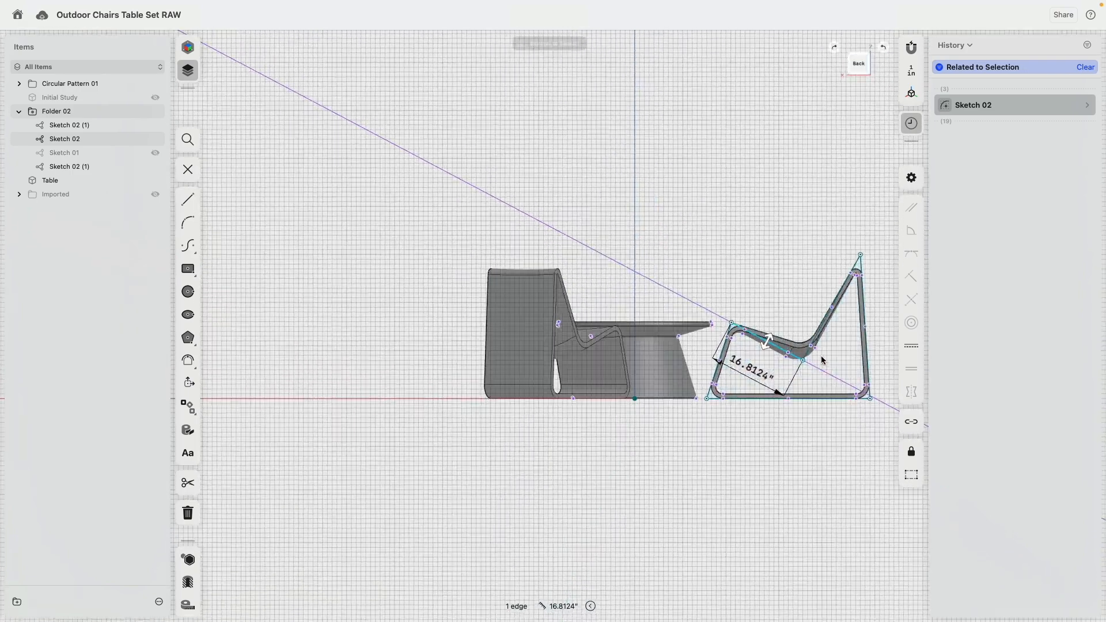
pyautogui.scroll(5, 817, 358)
pyautogui.moveTo(723, 481)
pyautogui.mouseDown()
pyautogui.moveTo(719, 450)
pyautogui.moveTo(738, 425)
pyautogui.mouseUp()
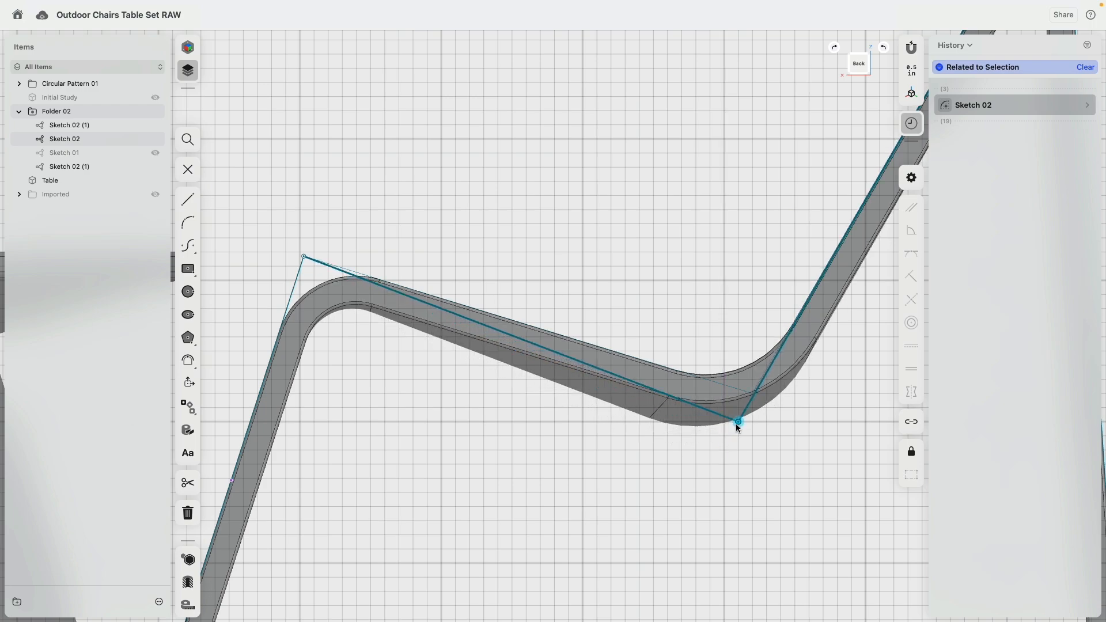
pyautogui.scroll(-10, 699, 423)
pyautogui.click(615, 265)
pyautogui.moveTo(615, 265)
pyautogui.mouseDown(button='right')
pyautogui.moveTo(551, 406)
pyautogui.moveTo(672, 423)
pyautogui.moveTo(607, 351)
pyautogui.moveTo(634, 406)
pyautogui.moveTo(677, 380)
pyautogui.moveTo(732, 375)
pyautogui.moveTo(687, 407)
pyautogui.mouseUp(button='right')
pyautogui.press('Escape')
pyautogui.moveTo(687, 407); pyautogui.dragTo(670, 410, button='middle')
pyautogui.scroll(10, 670, 409)
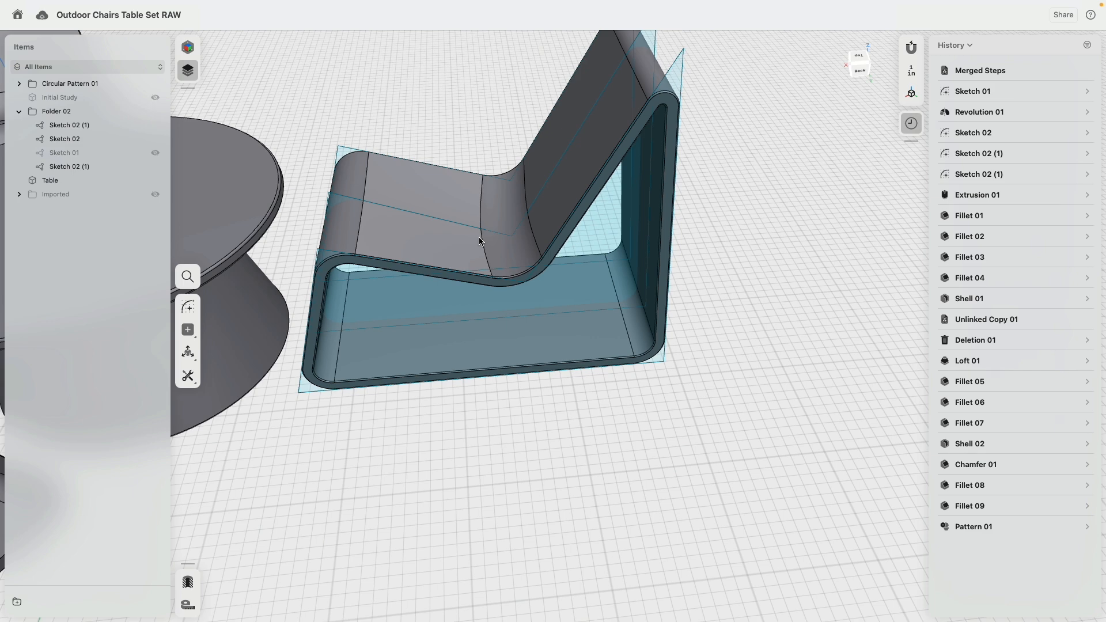
pyautogui.scroll(-5, 481, 241)
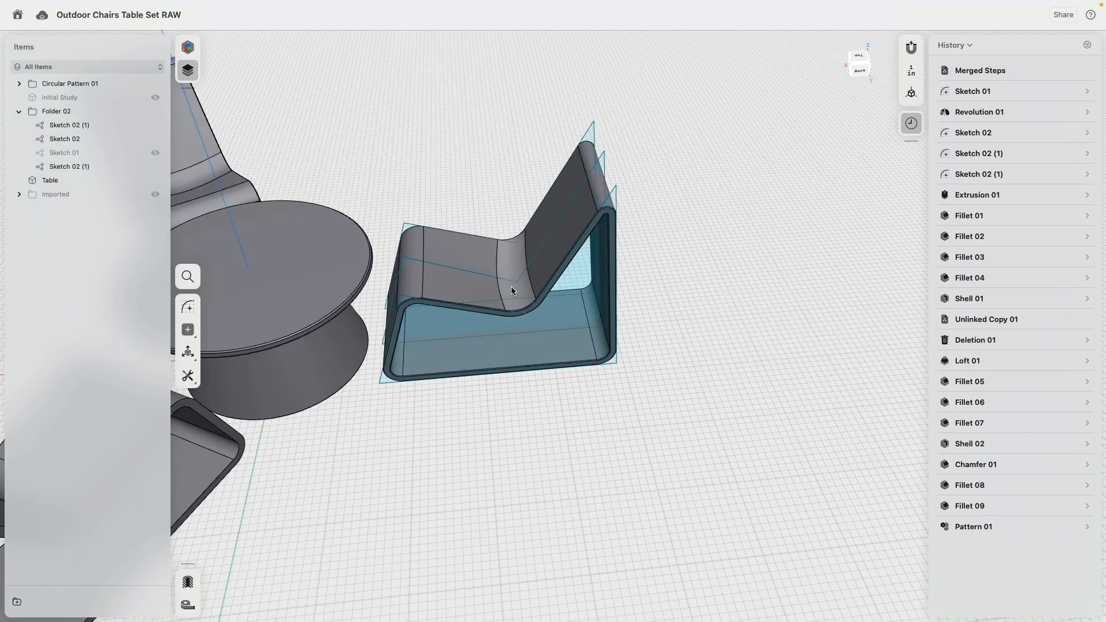
# - Turn on a section view through the chair's middle profile, seen from the back, and inspect the seat's lowest point
pyautogui.click(860, 72)
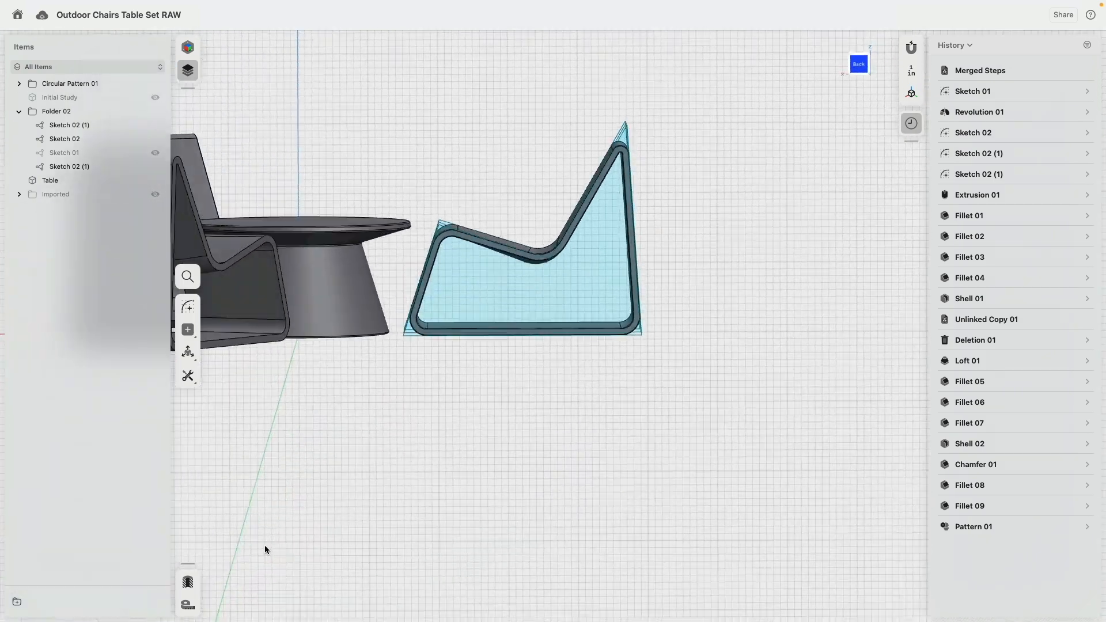
pyautogui.click(188, 583)
pyautogui.scroll(10, 514, 275)
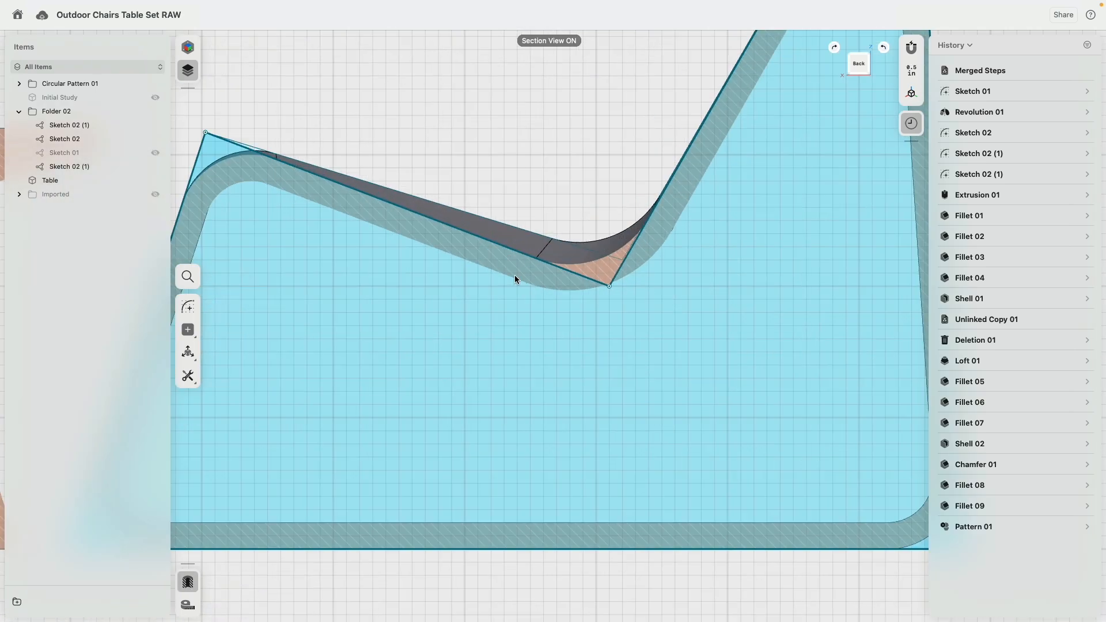
pyautogui.scroll(5, 571, 230)
pyautogui.scroll(-10, 576, 337)
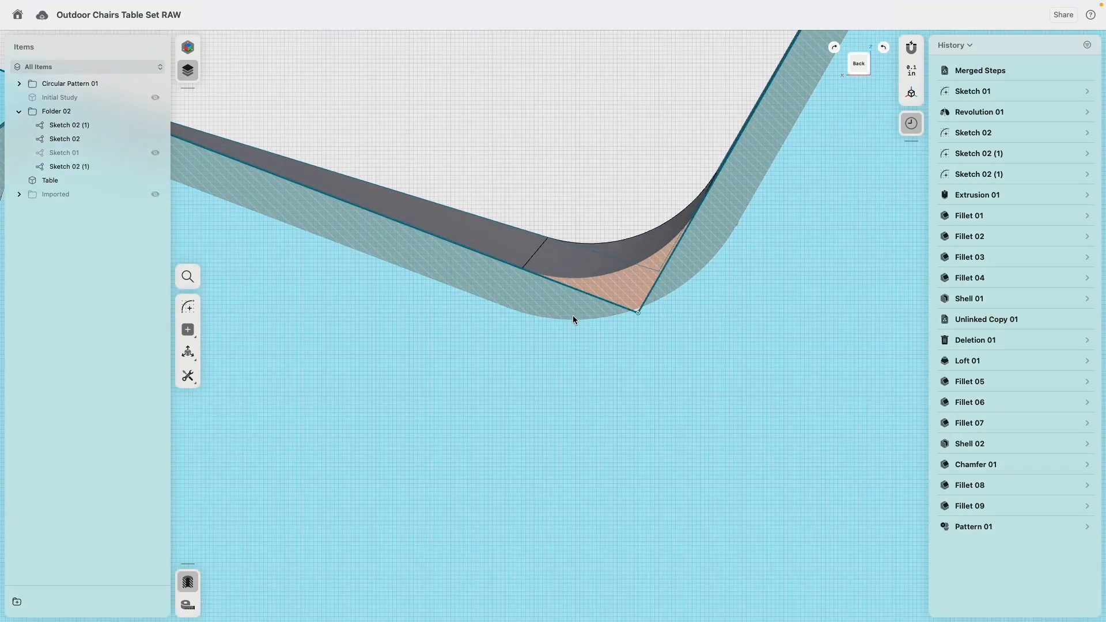
# - Sketch a 1 by 7 inch centre rectangle on the section plane, standing upright through the seat's lowest point
pyautogui.click(187, 306)
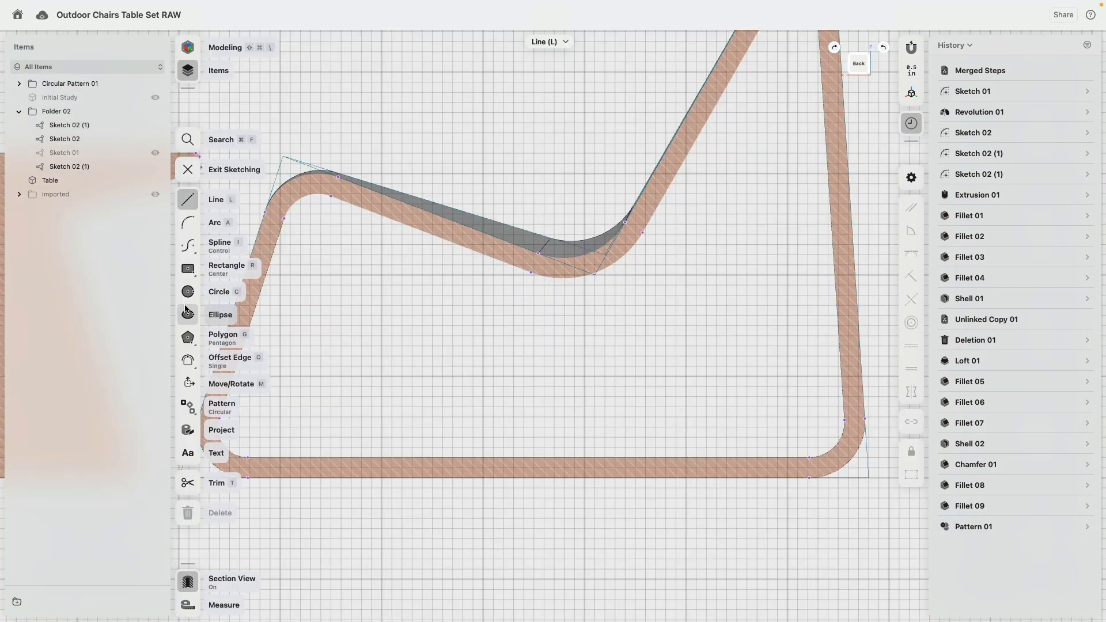
pyautogui.click(188, 269)
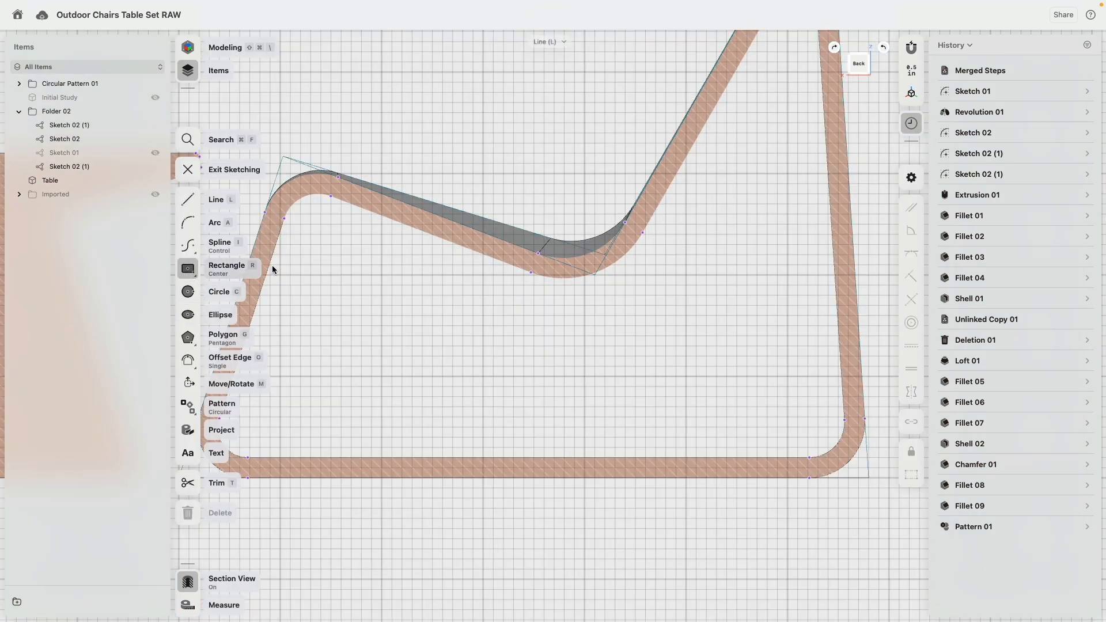
pyautogui.click(564, 296)
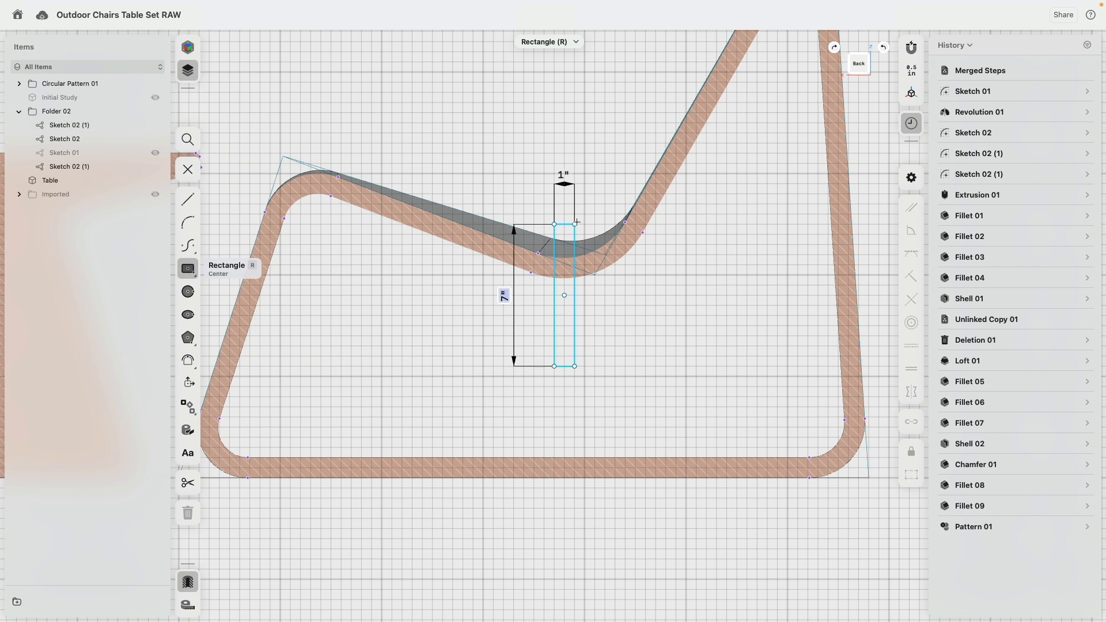
pyautogui.click(576, 223)
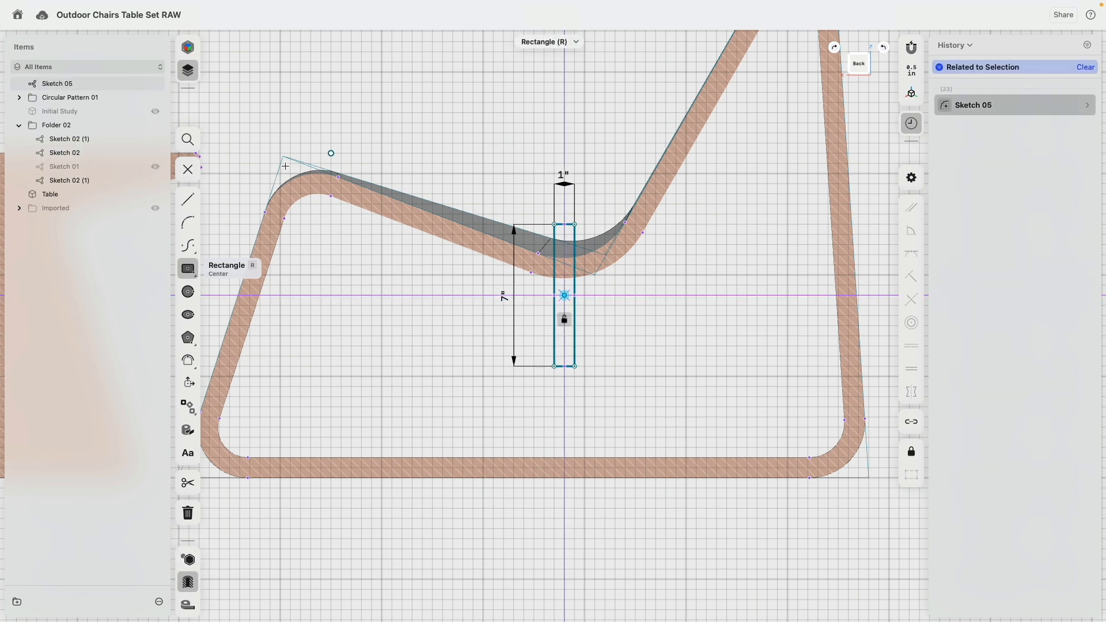
# - Draw a vertical centre line through the rectangle between the midpoints of its short edges
pyautogui.click(187, 199)
pyautogui.click(564, 224)
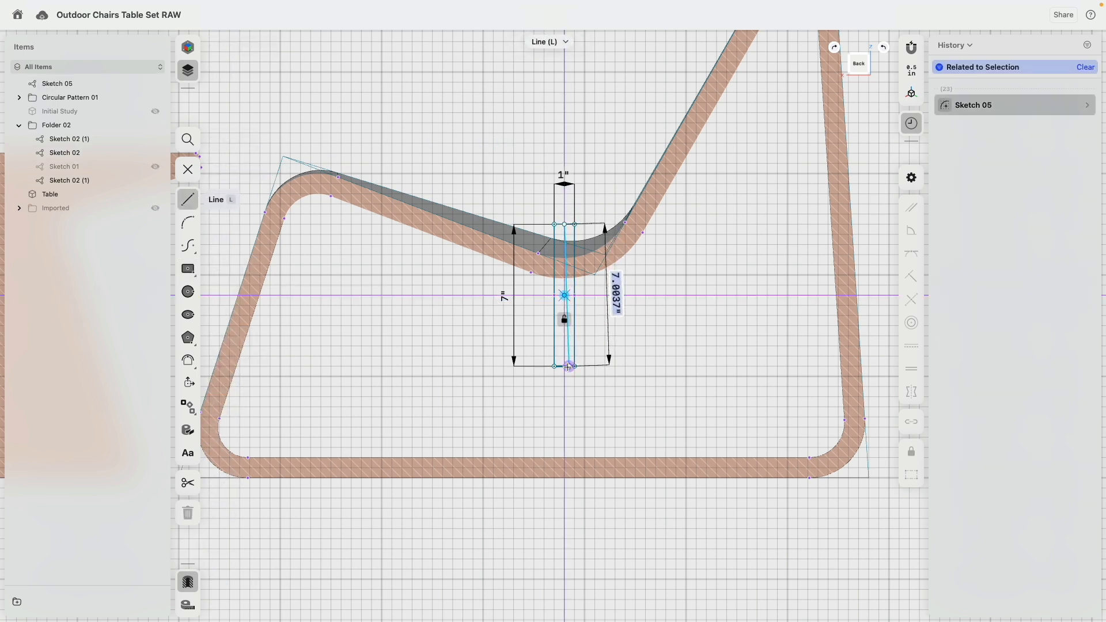
pyautogui.click(564, 366)
pyautogui.scroll(2, 547, 197)
pyautogui.scroll(3, 554, 224)
pyautogui.press('Escape')
# - Draw a horizontal guide line about 6.6 inches long, align it with the underside of the seat's lowest point, and delete it
pyautogui.click(189, 203)
pyautogui.click(376, 385)
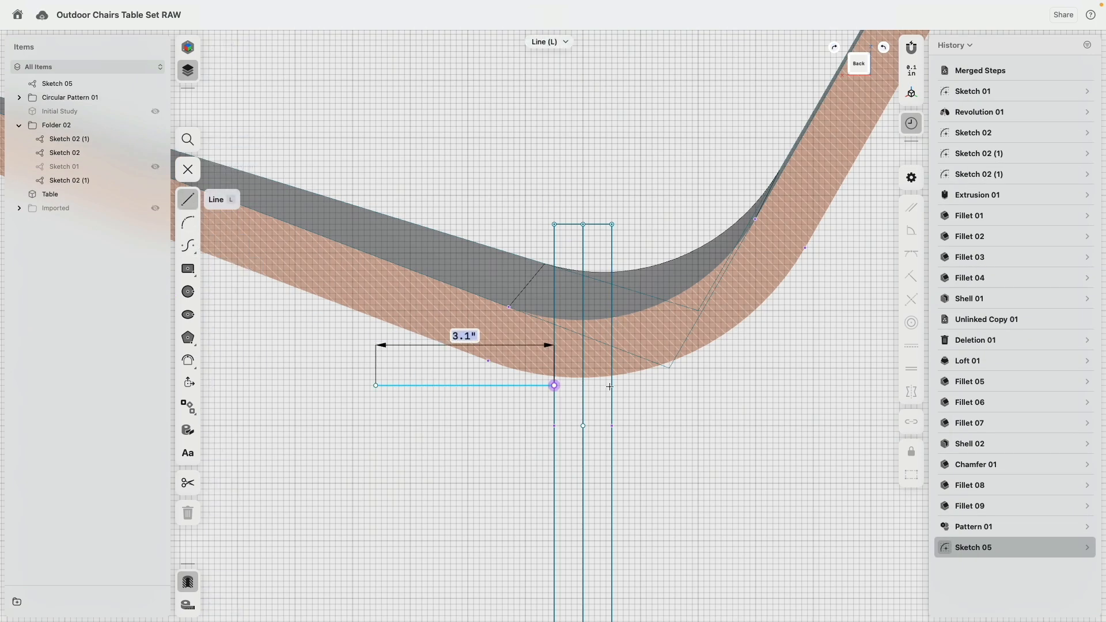
pyautogui.click(757, 386)
pyautogui.press('Escape')
pyautogui.moveTo(665, 384); pyautogui.dragTo(682, 379)
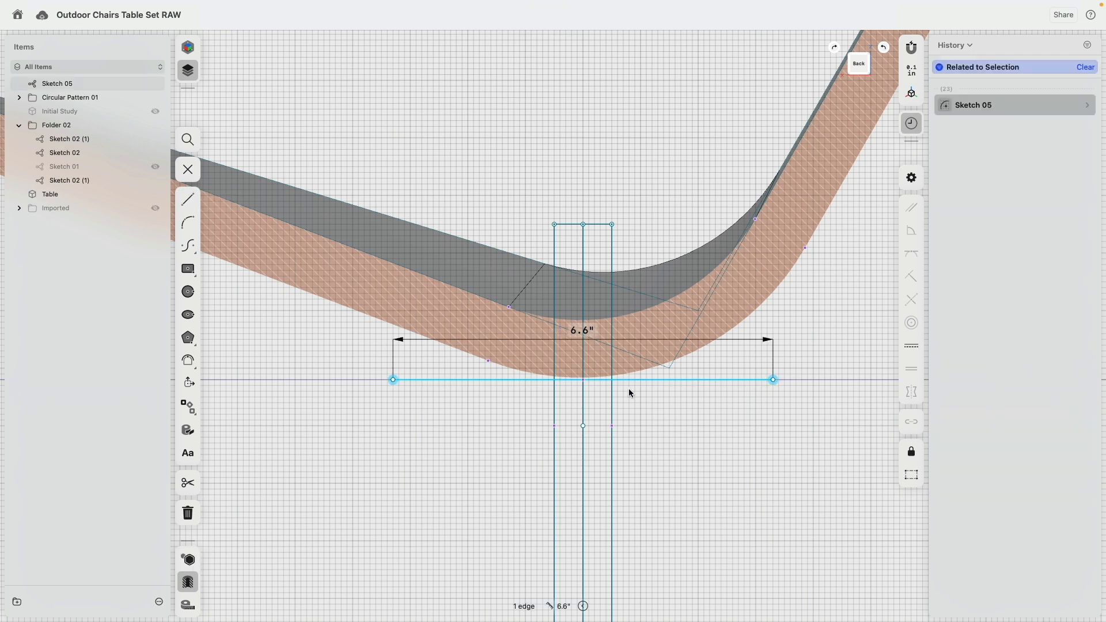
pyautogui.scroll(5, 584, 390)
pyautogui.moveTo(598, 355); pyautogui.dragTo(594, 347)
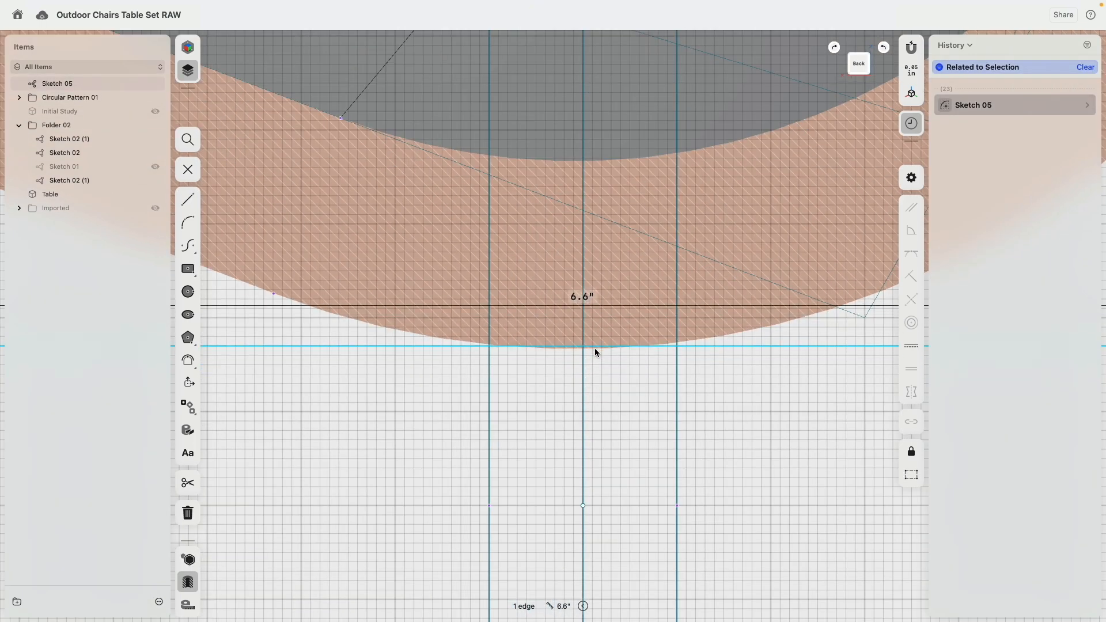
pyautogui.scroll(5, 595, 354)
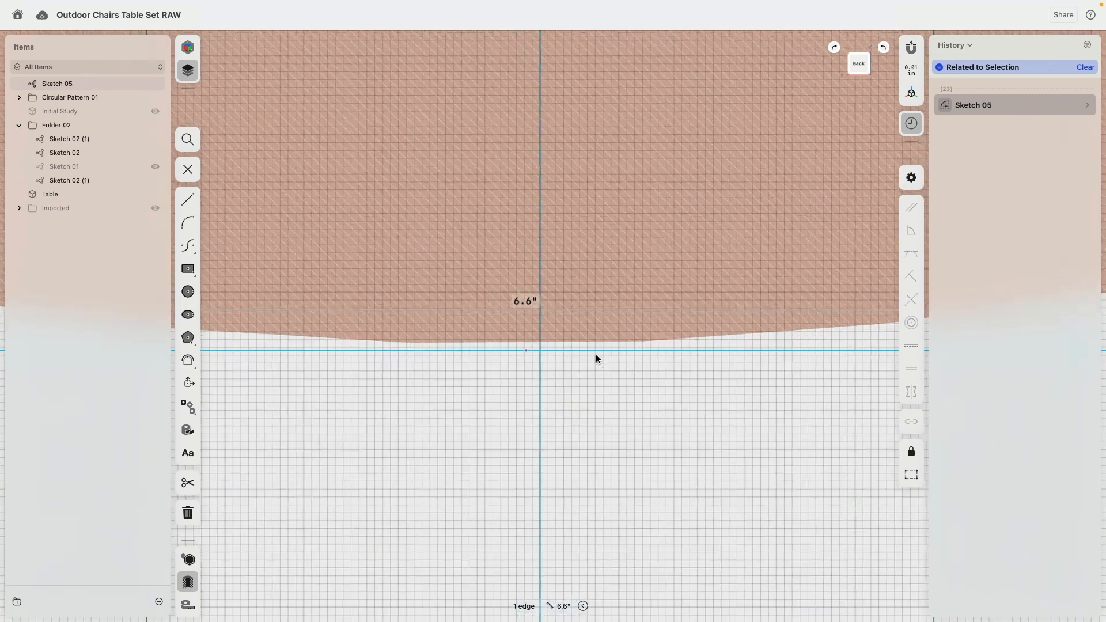
pyautogui.scroll(-5, 595, 354)
pyautogui.click(590, 160)
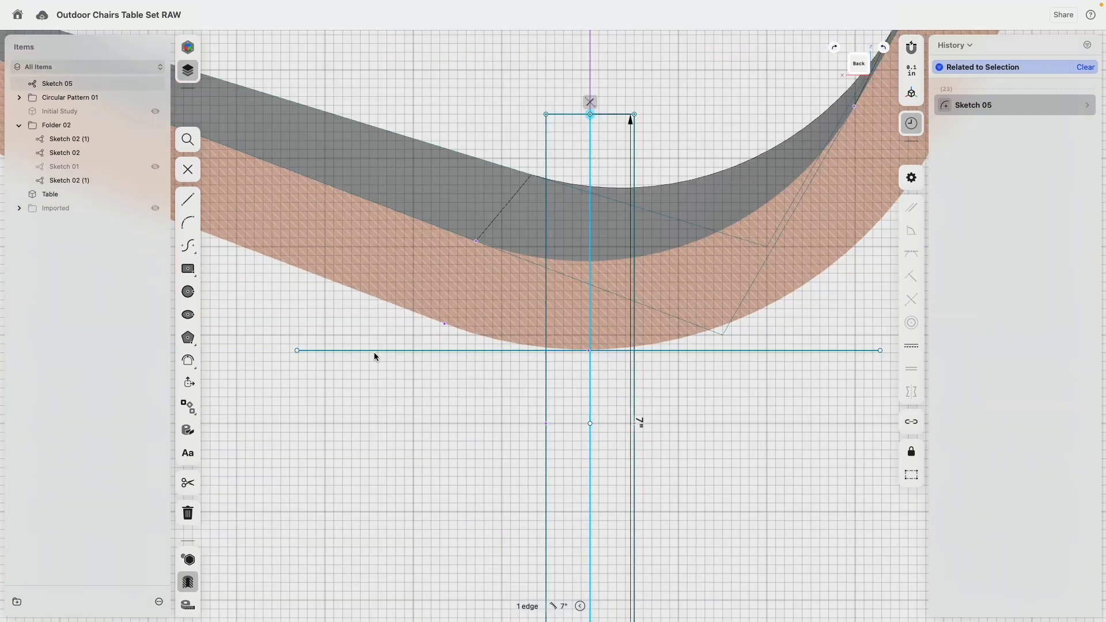
pyautogui.click(384, 352)
pyautogui.press('Delete')
# - Revolve one half of the narrow rectangle around its vertical centre line to make a separate cylinder through the seat
pyautogui.moveTo(462, 252)
pyautogui.mouseDown(button='right')
pyautogui.moveTo(519, 365)
pyautogui.moveTo(511, 342)
pyautogui.mouseUp(button='right')
pyautogui.rightClick(511, 342)
pyautogui.click(474, 145)
pyautogui.moveTo(575, 279); pyautogui.dragTo(532, 131, button='middle')
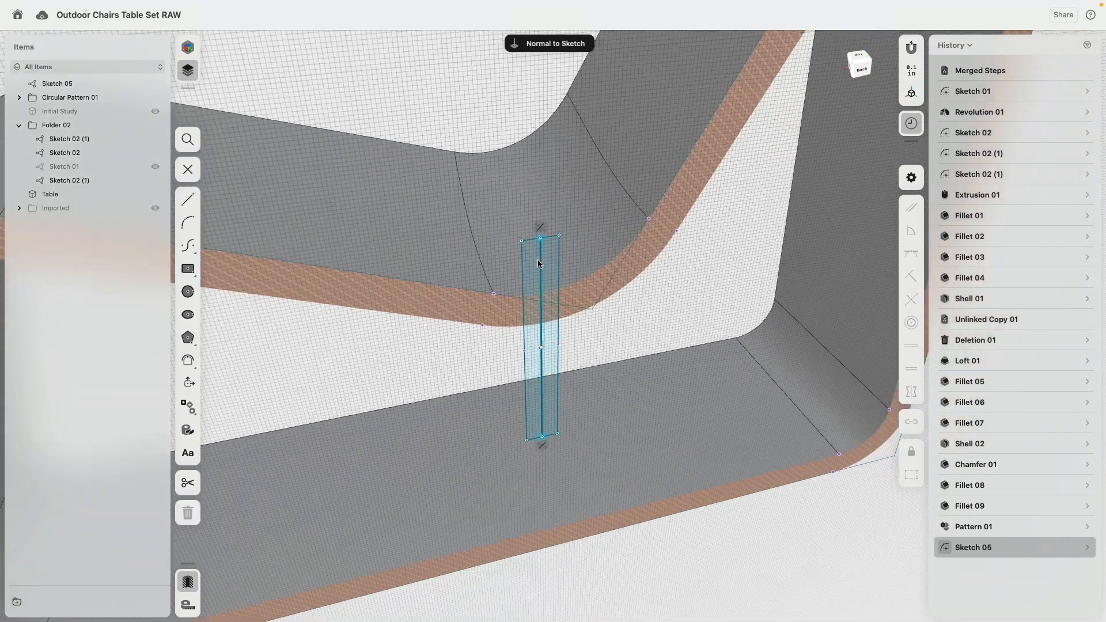
pyautogui.click(529, 265)
pyautogui.press('v')
pyautogui.click(541, 262)
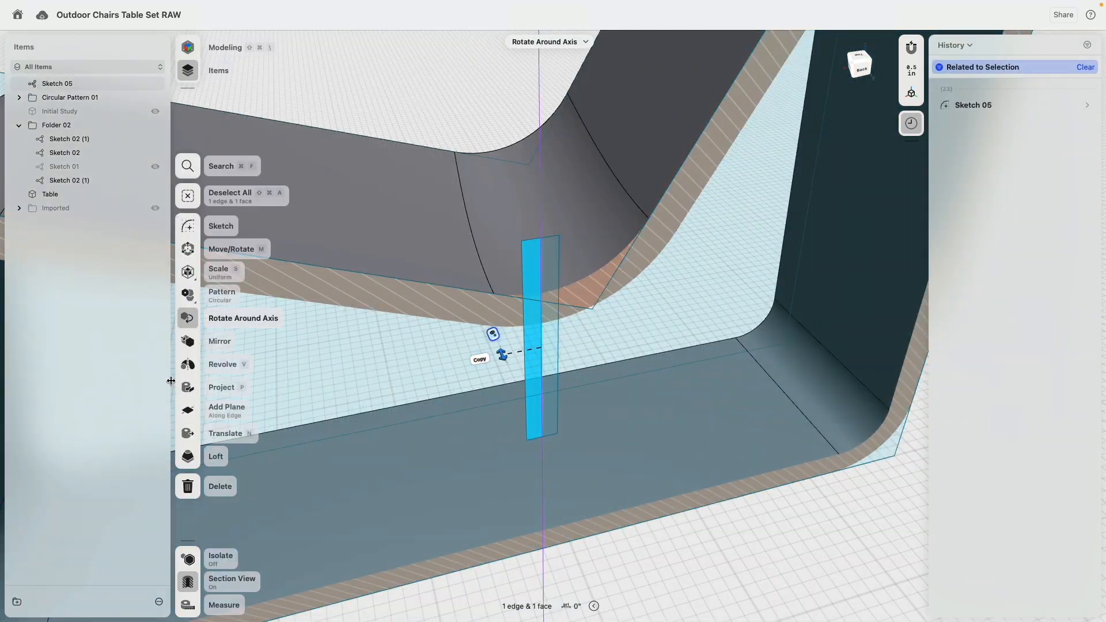
pyautogui.click(426, 109)
pyautogui.scroll(-8, 490, 333)
pyautogui.moveTo(489, 323); pyautogui.dragTo(534, 234, button='right')
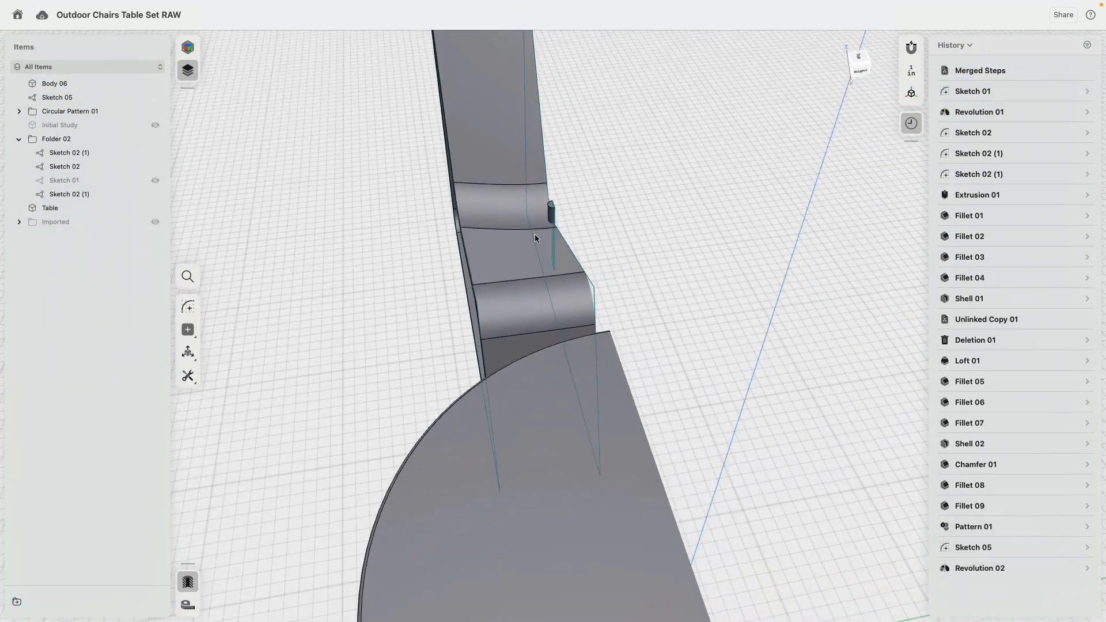
# - Move Sketch 05 and Revolution 02 in the history so they come directly after Shell 02, before Chamfer 01
pyautogui.click(974, 548)
pyautogui.keyDown('shift'); pyautogui.click(976, 567); pyautogui.keyUp('shift')
pyautogui.moveTo(975, 567)
pyautogui.mouseDown()
pyautogui.moveTo(999, 541)
pyautogui.moveTo(1031, 448)
pyautogui.mouseUp()
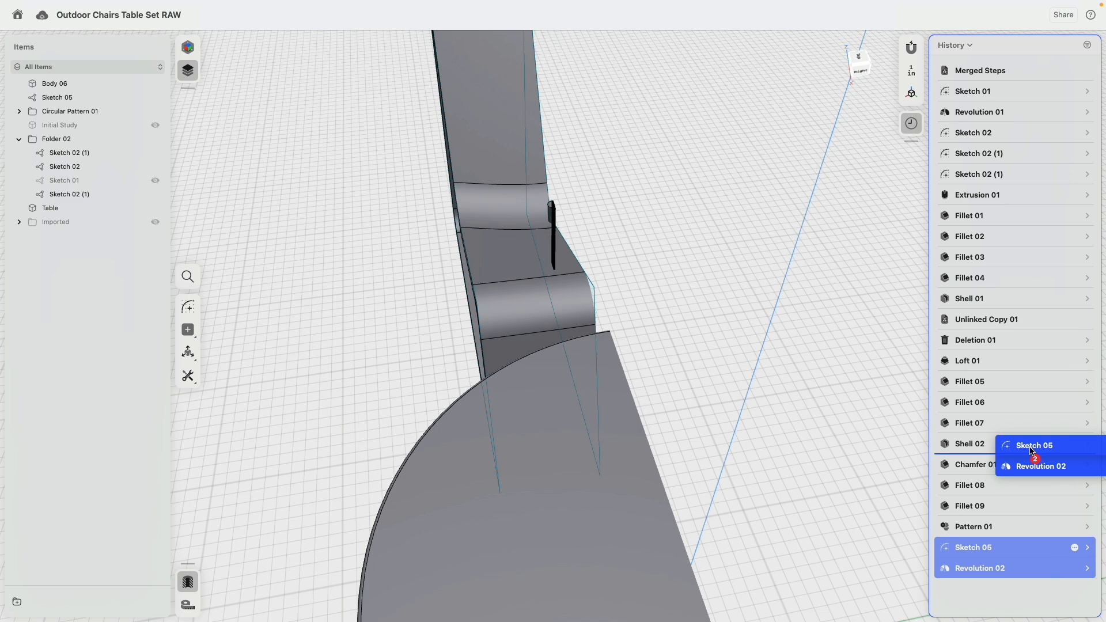
pyautogui.moveTo(1030, 451); pyautogui.dragTo(1029, 450)
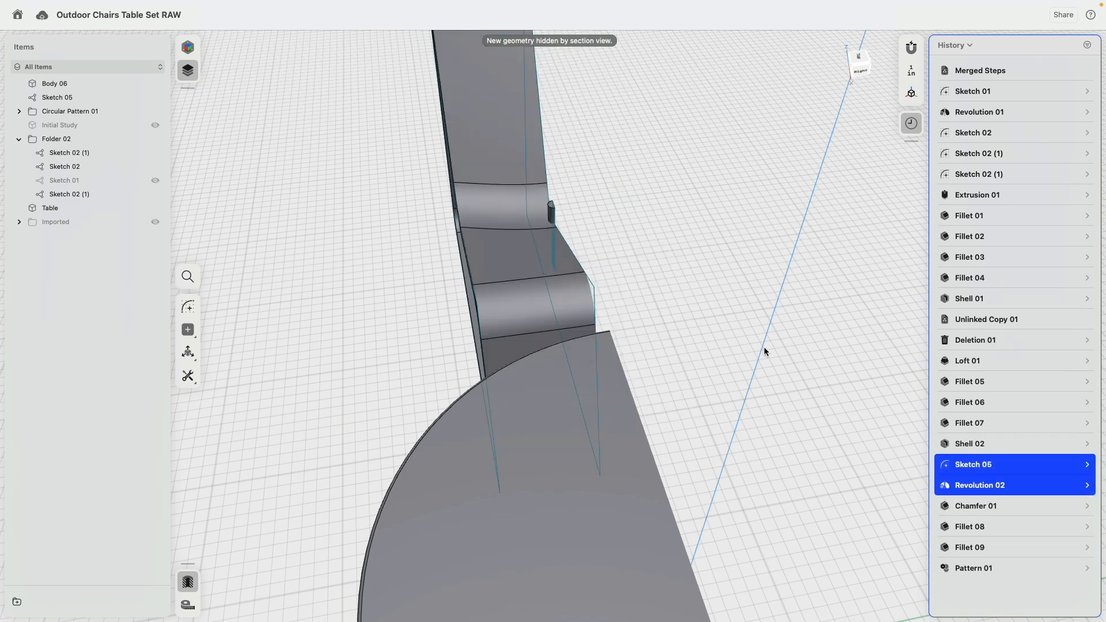
# - Examine the cylinder passing through the sectioned seat and the patterned chairs around the table
pyautogui.moveTo(779, 356); pyautogui.dragTo(928, 510, button='right')
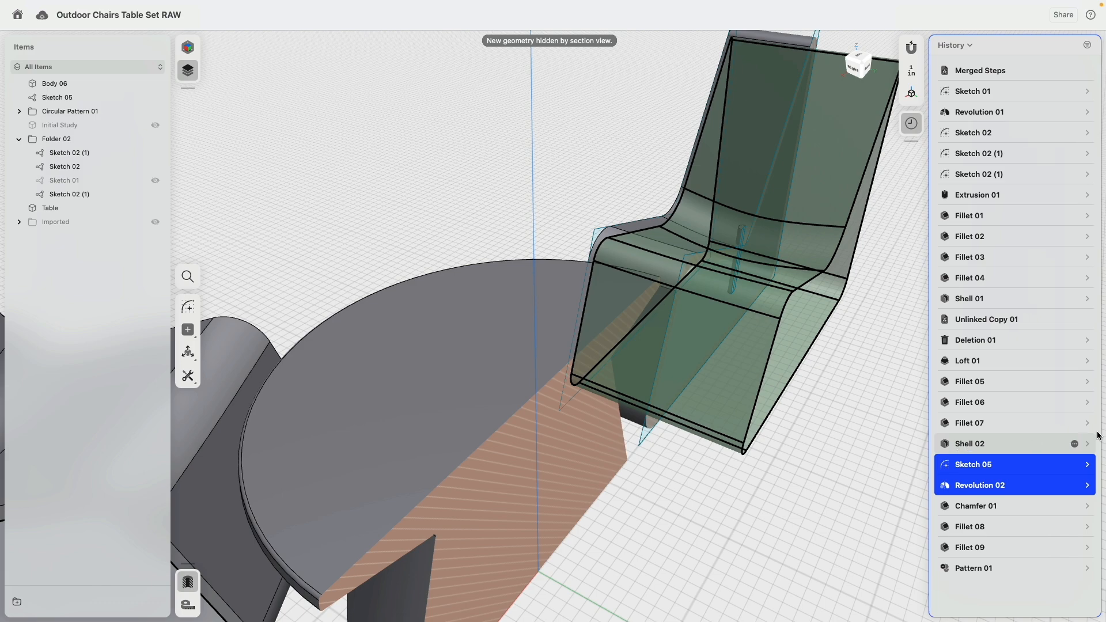
pyautogui.moveTo(793, 517); pyautogui.dragTo(792, 493, button='right')
pyautogui.moveTo(792, 493); pyautogui.dragTo(631, 439, button='middle')
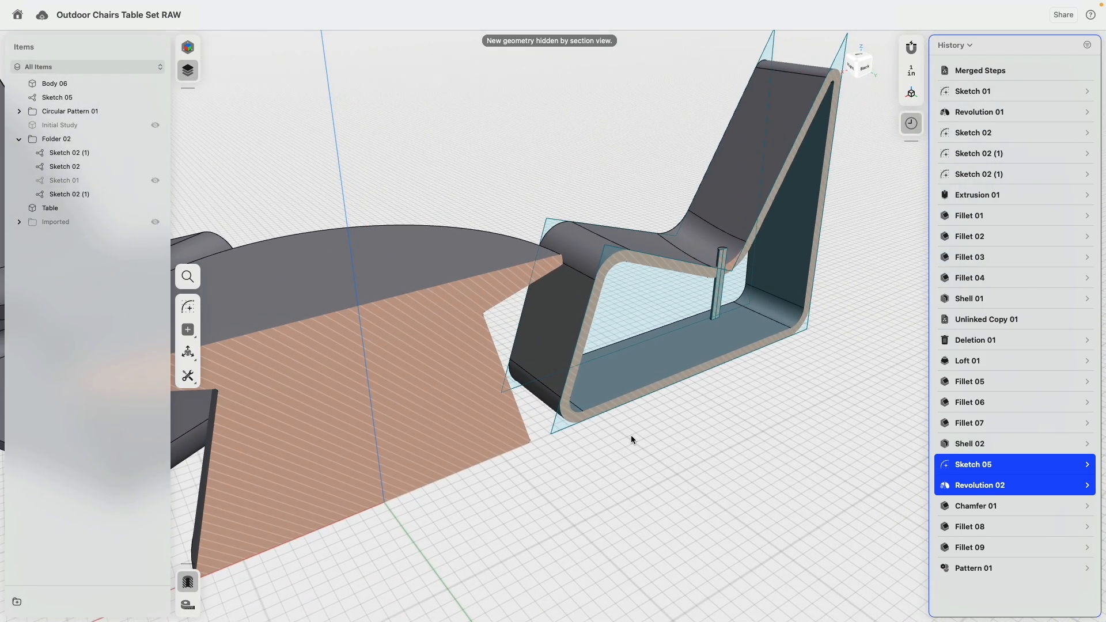
pyautogui.moveTo(632, 439); pyautogui.dragTo(586, 455, button='right')
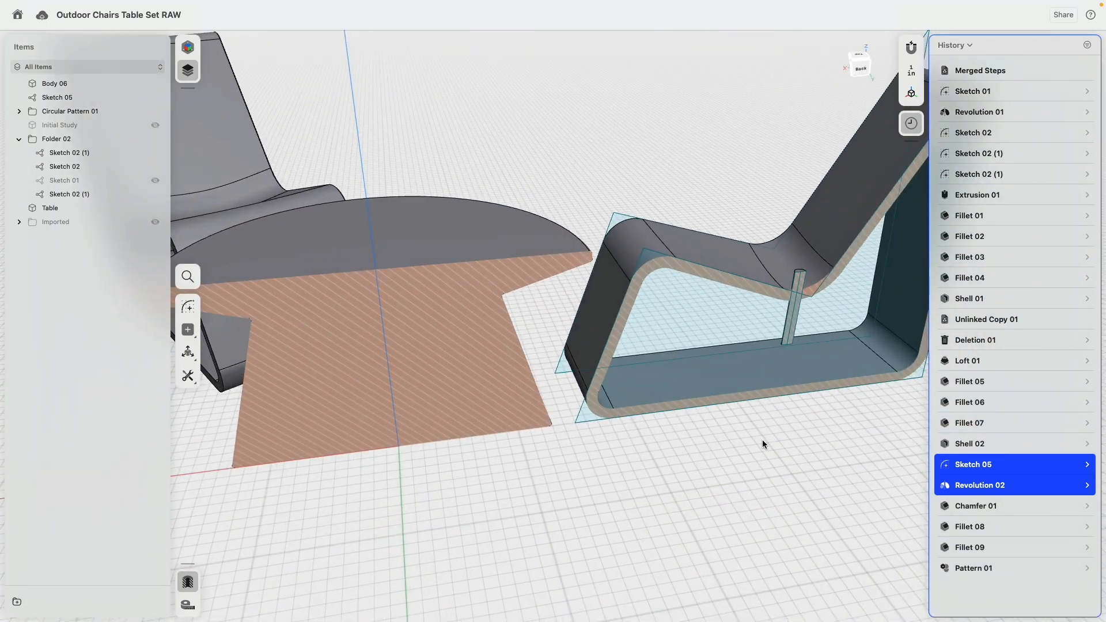
pyautogui.moveTo(762, 443); pyautogui.dragTo(578, 484, button='right')
pyautogui.click(483, 167)
pyautogui.moveTo(482, 167); pyautogui.dragTo(595, 185, button='right')
pyautogui.scroll(-5, 595, 184)
pyautogui.moveTo(976, 571)
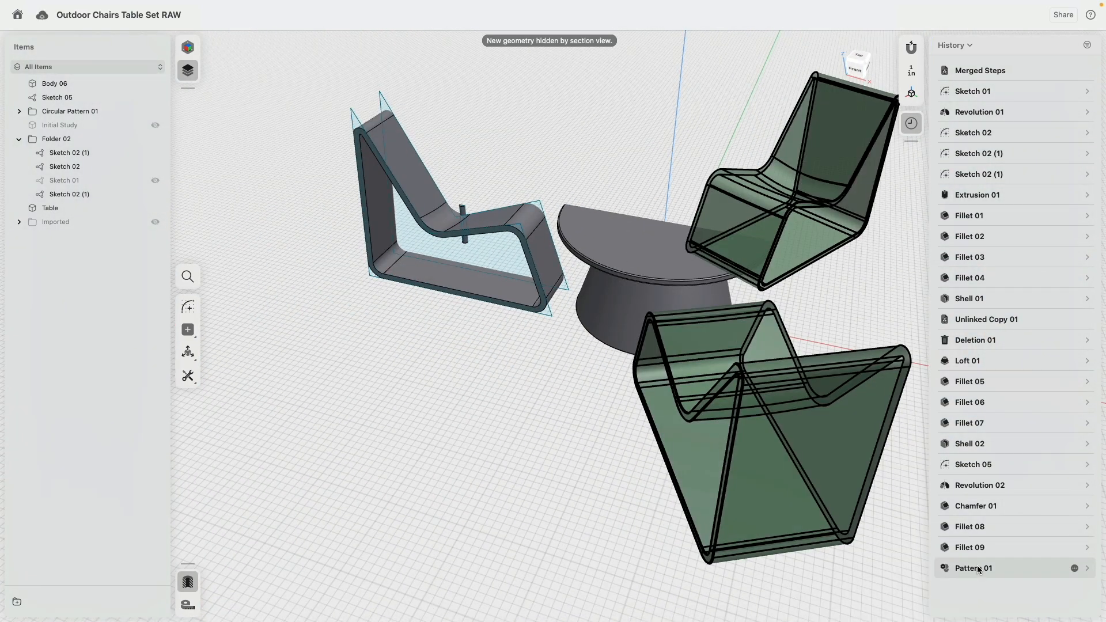
# - Subtract the cylinder from the source chair body without keeping any originals
pyautogui.scroll(10, 436, 254)
pyautogui.click(482, 288)
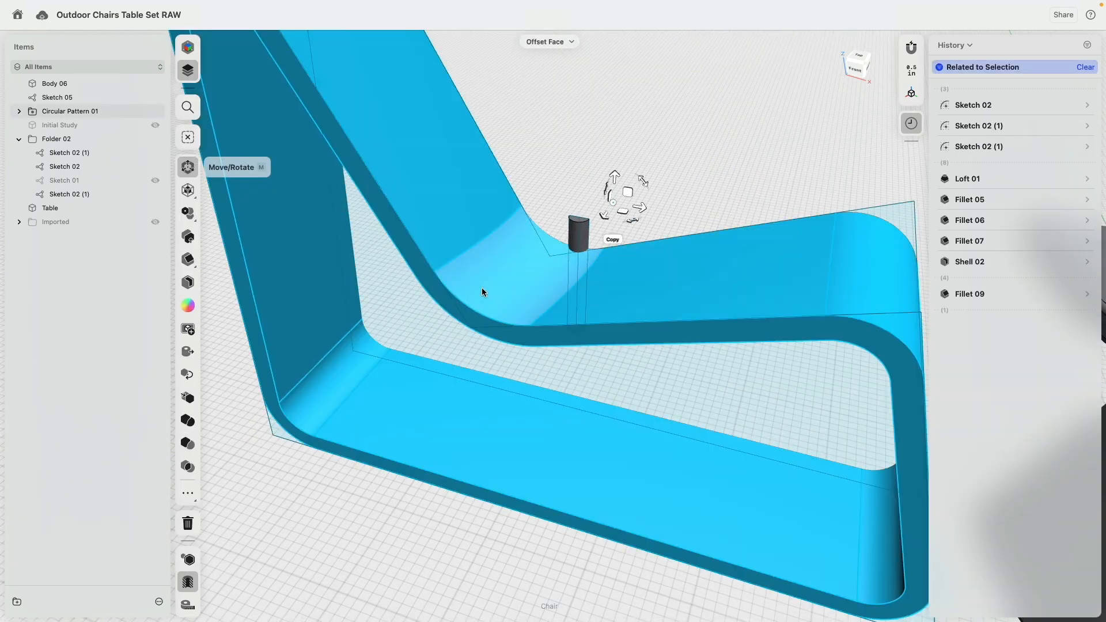
pyautogui.click(573, 239)
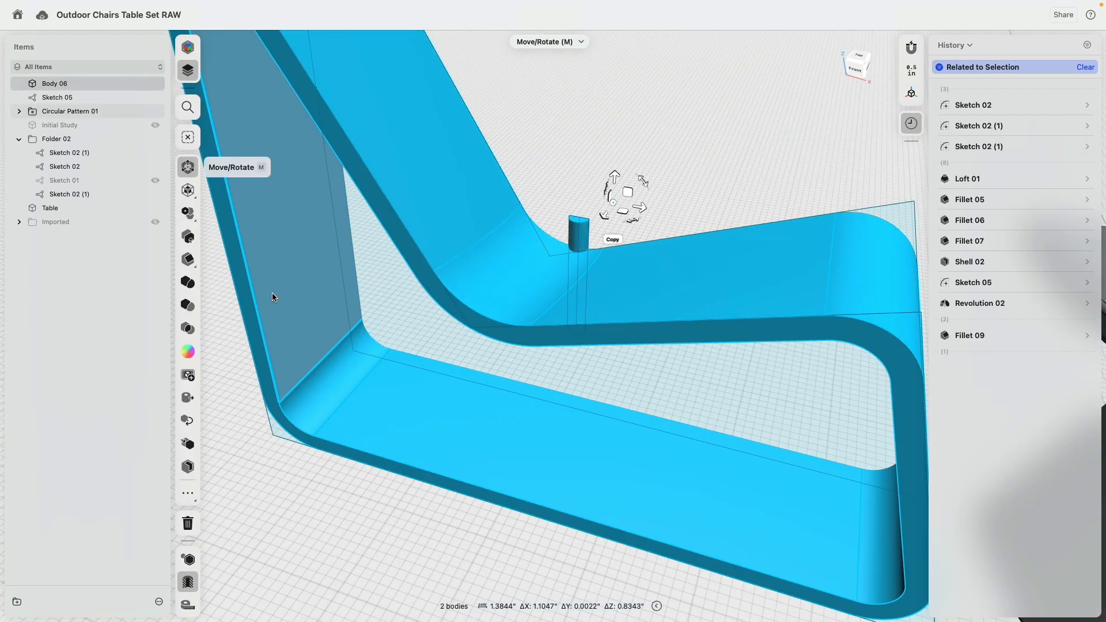
pyautogui.click(188, 305)
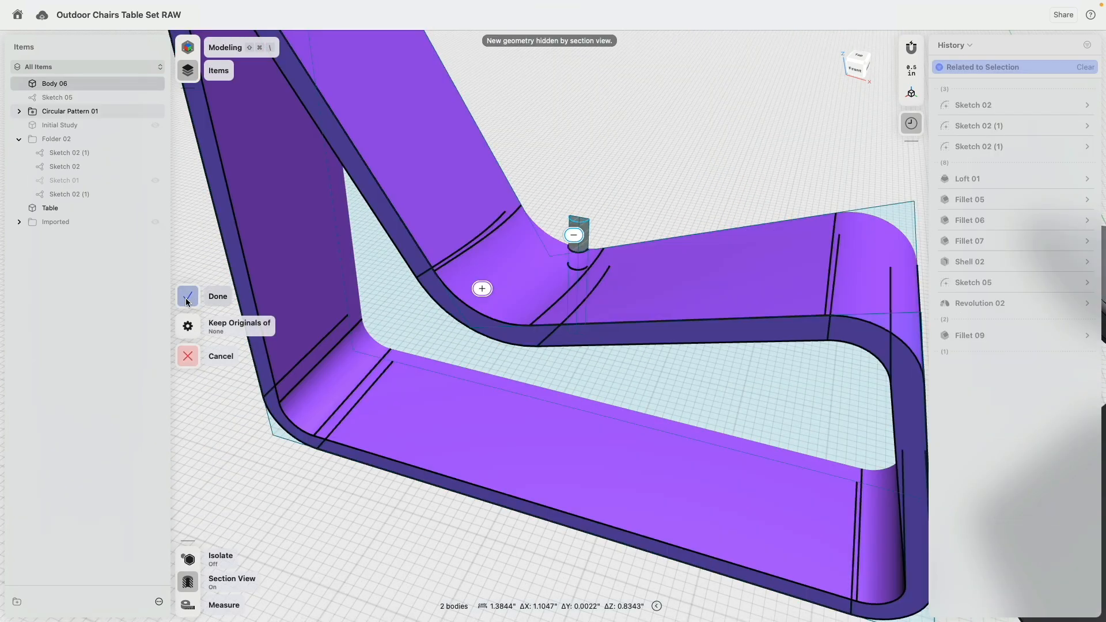
pyautogui.click(188, 298)
# - Turn off the section view and move Boolean 01 in the history to directly after Revolution 02, before Chamfer 01
pyautogui.scroll(-5, 481, 329)
pyautogui.moveTo(714, 494); pyautogui.dragTo(469, 425, button='middle')
pyautogui.scroll(-4, 469, 425)
pyautogui.moveTo(406, 441); pyautogui.dragTo(420, 457, button='right')
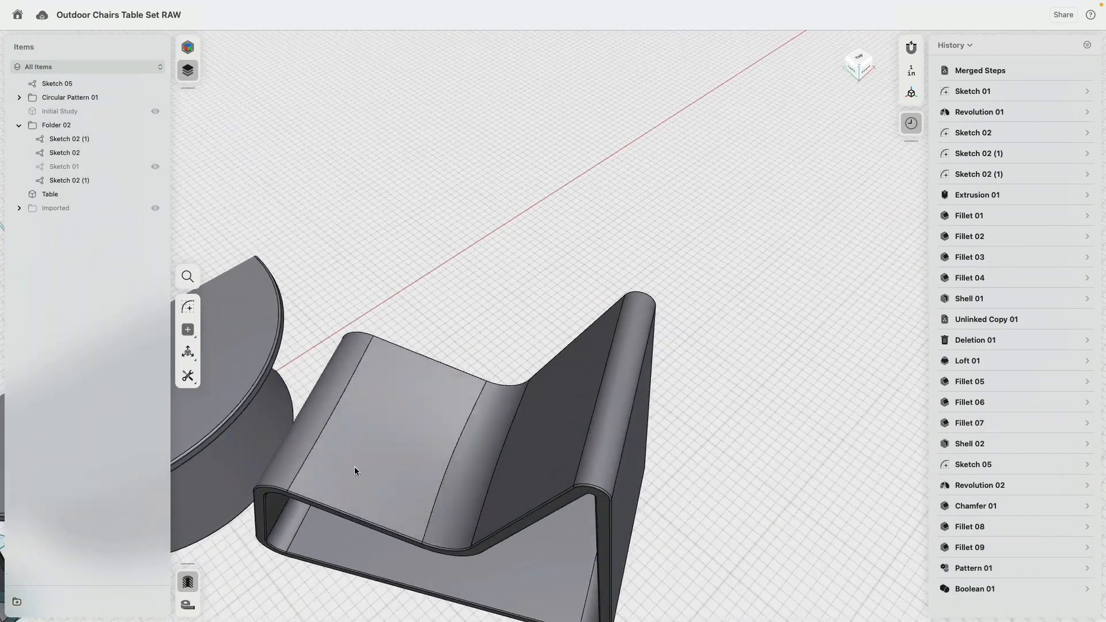
pyautogui.click(188, 582)
pyautogui.moveTo(417, 323); pyautogui.dragTo(704, 280, button='middle')
pyautogui.moveTo(984, 591); pyautogui.dragTo(995, 502)
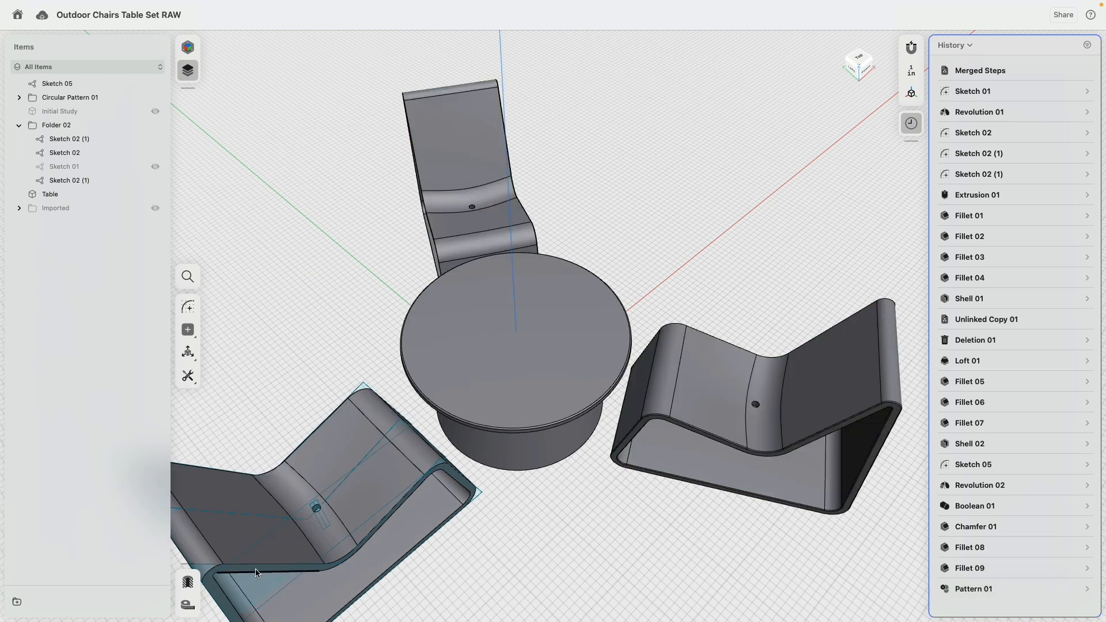
# - Move Sketch 05 into Folder 02 and hide the folder
pyautogui.scroll(5, 347, 540)
pyautogui.scroll(6, 363, 455)
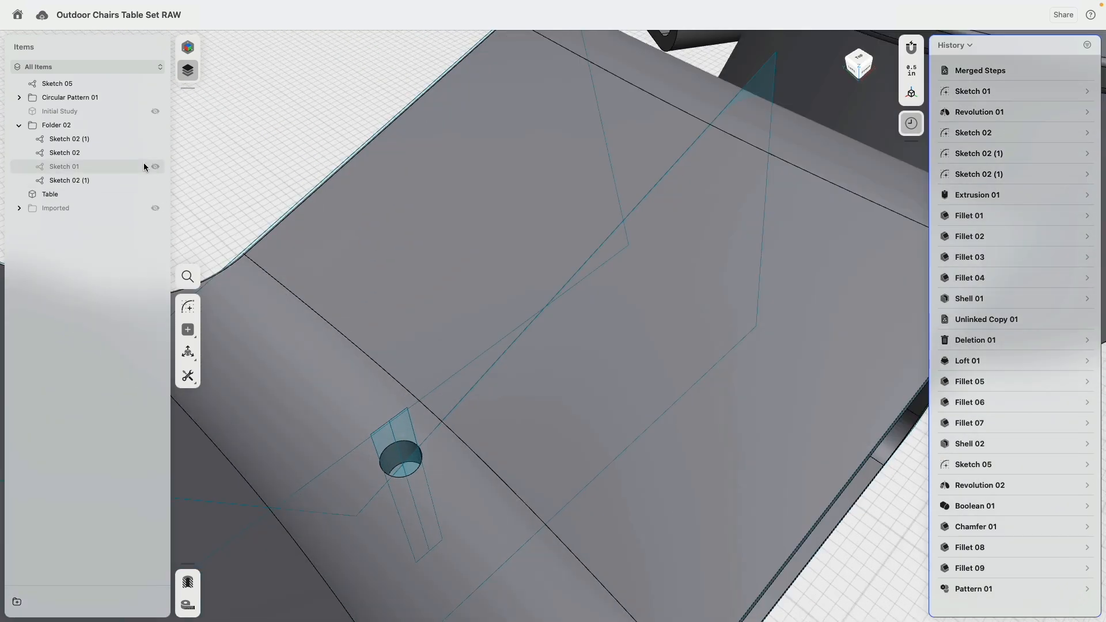
pyautogui.moveTo(99, 85); pyautogui.dragTo(91, 124)
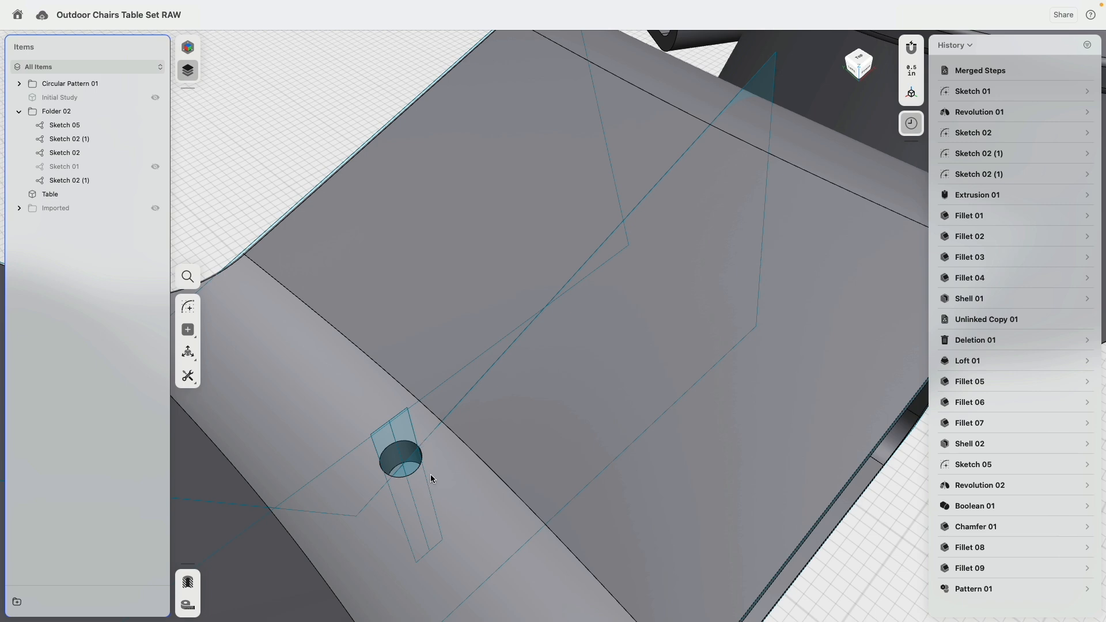
pyautogui.click(155, 112)
# - Try to fillet the upper edges of the drain holes on all three chairs with a 0.25 in radius
pyautogui.click(401, 441)
pyautogui.scroll(-5, 424, 473)
pyautogui.scroll(-3, 425, 473)
pyautogui.scroll(6, 590, 105)
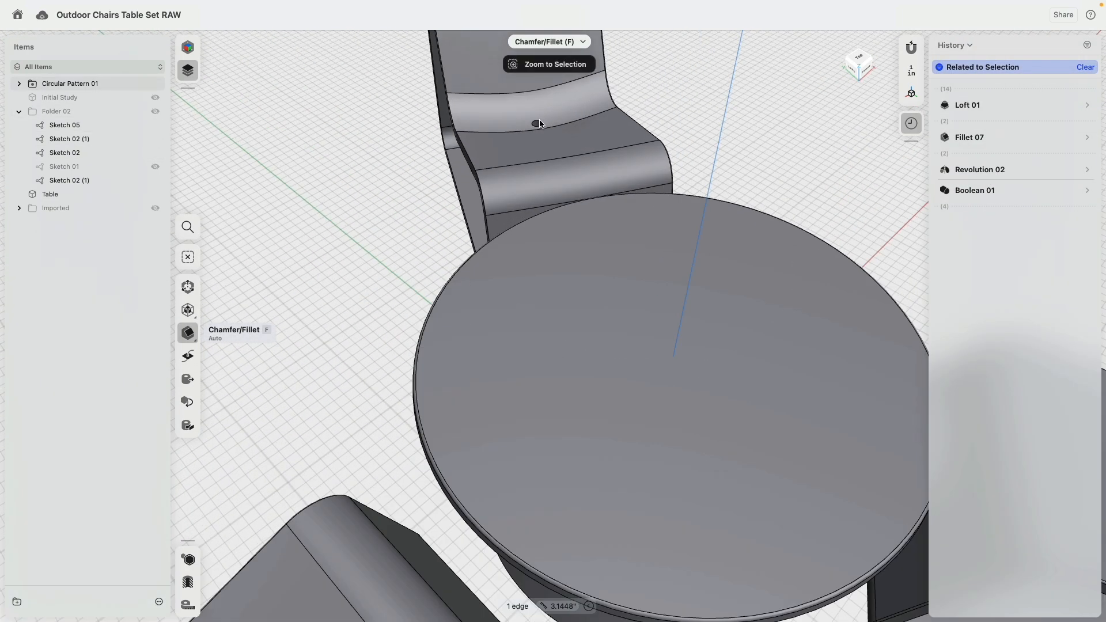
pyautogui.click(540, 122)
pyautogui.scroll(-4, 611, 226)
pyautogui.scroll(6, 701, 293)
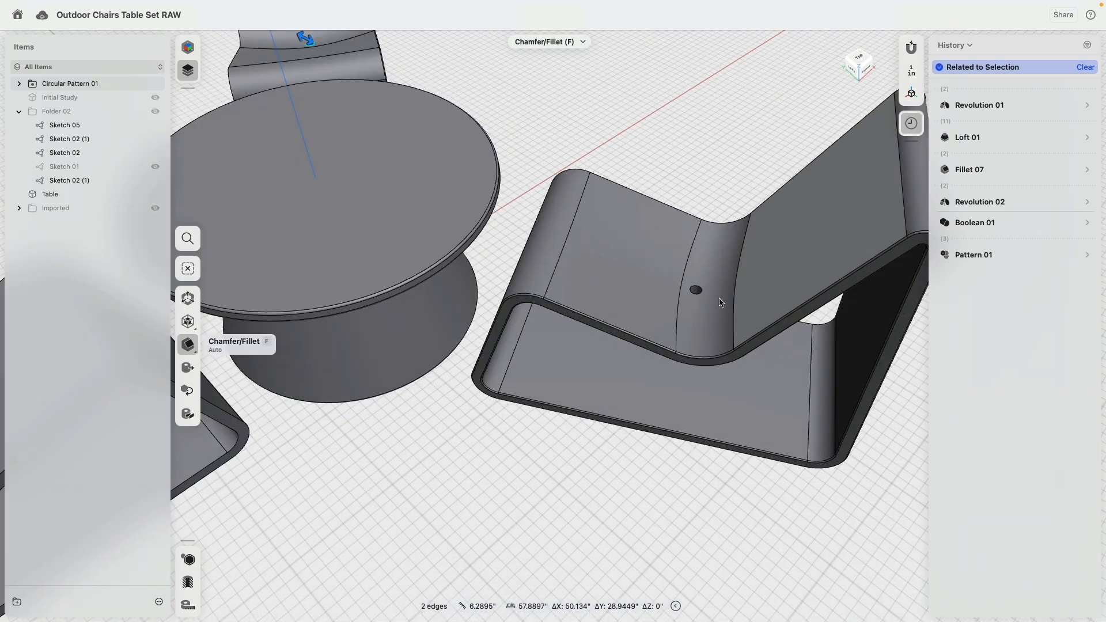
pyautogui.scroll(6, 707, 287)
pyautogui.click(723, 279)
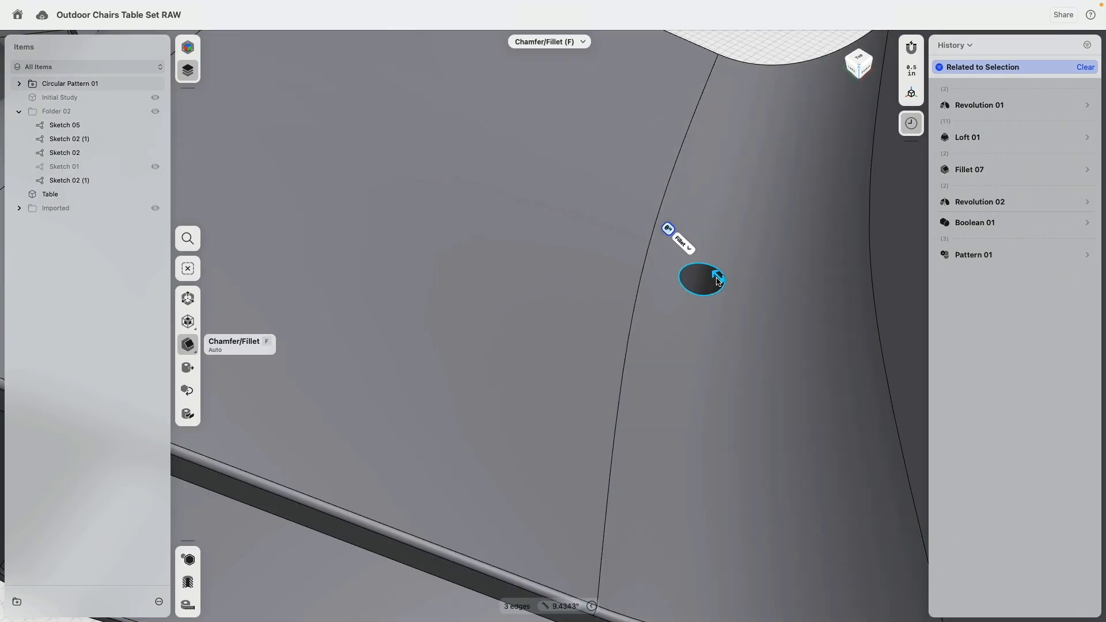
pyautogui.moveTo(719, 281); pyautogui.dragTo(712, 276)
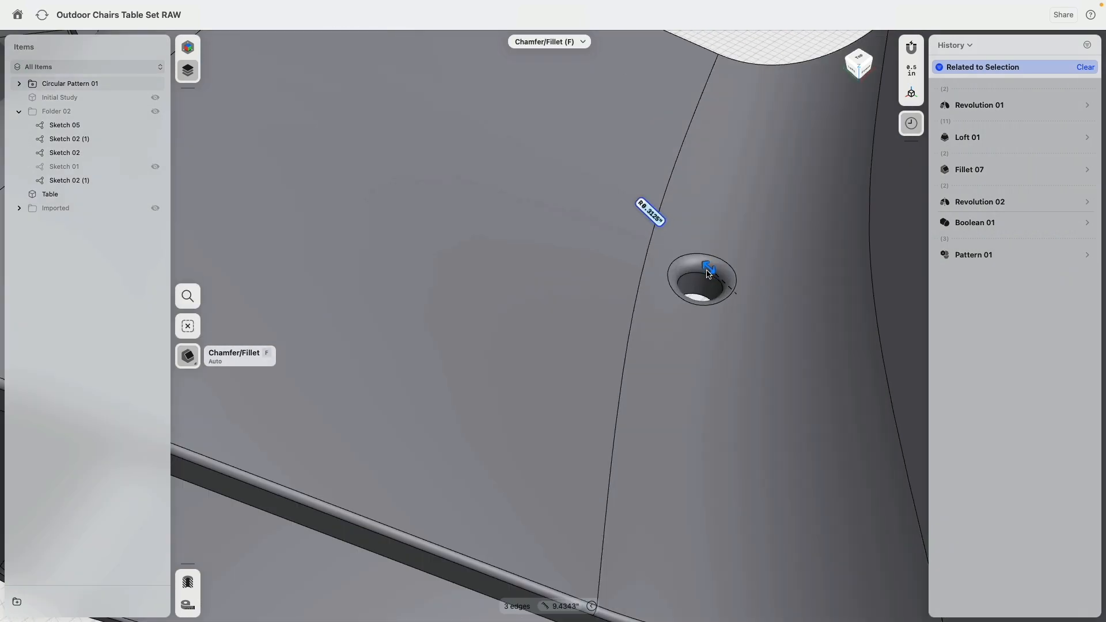
pyautogui.scroll(-8, 667, 351)
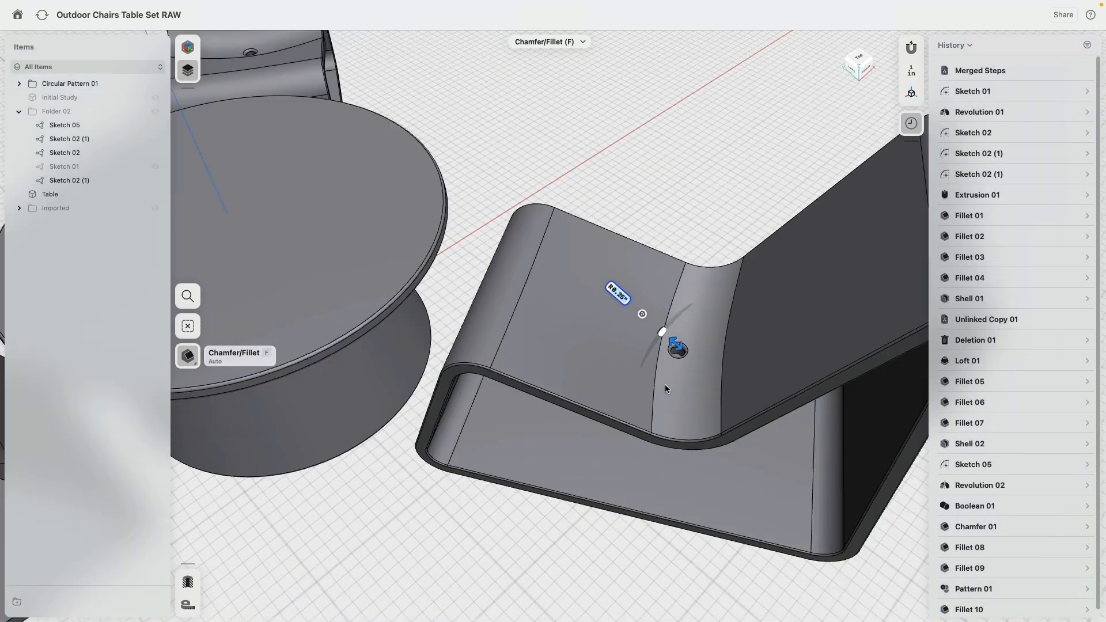
pyautogui.click(552, 561)
pyautogui.scroll(-4, 516, 552)
pyautogui.moveTo(412, 547); pyautogui.dragTo(569, 396, button='middle')
pyautogui.scroll(-1, 988, 549)
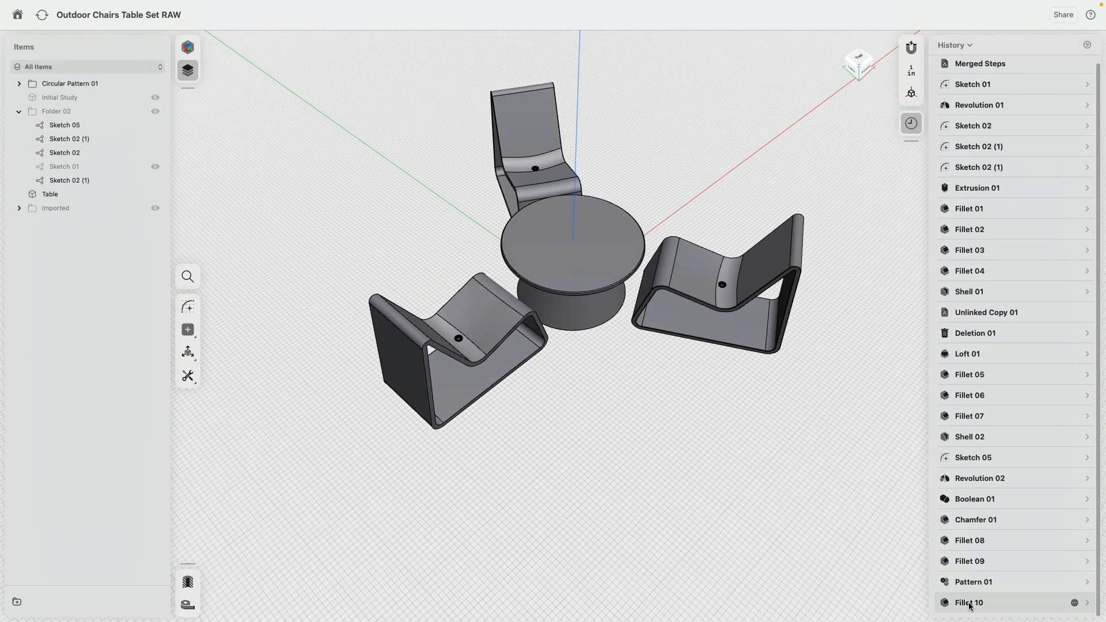
pyautogui.scroll(5, 492, 353)
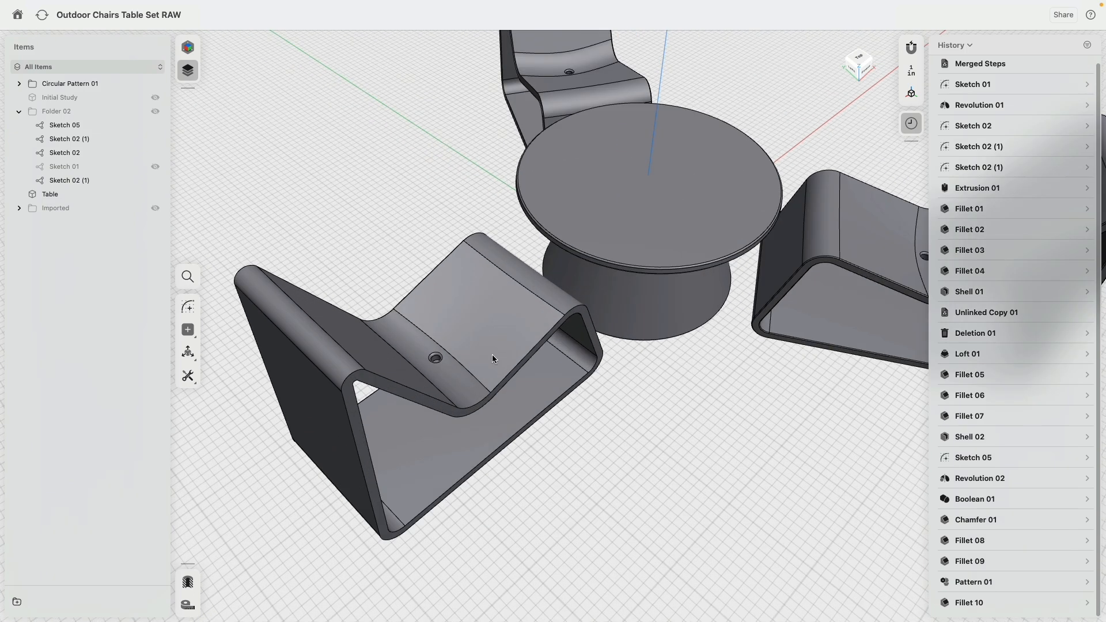
pyautogui.scroll(-3, 505, 371)
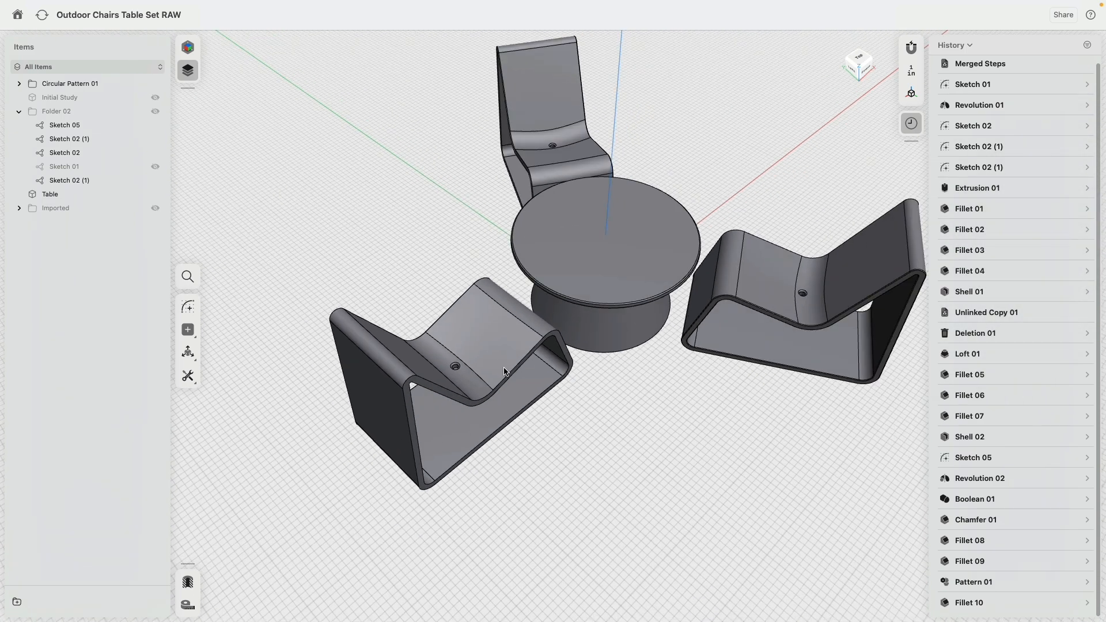
# - Fillet the upper edge of the drain hole on the source chair only
pyautogui.scroll(5, 475, 374)
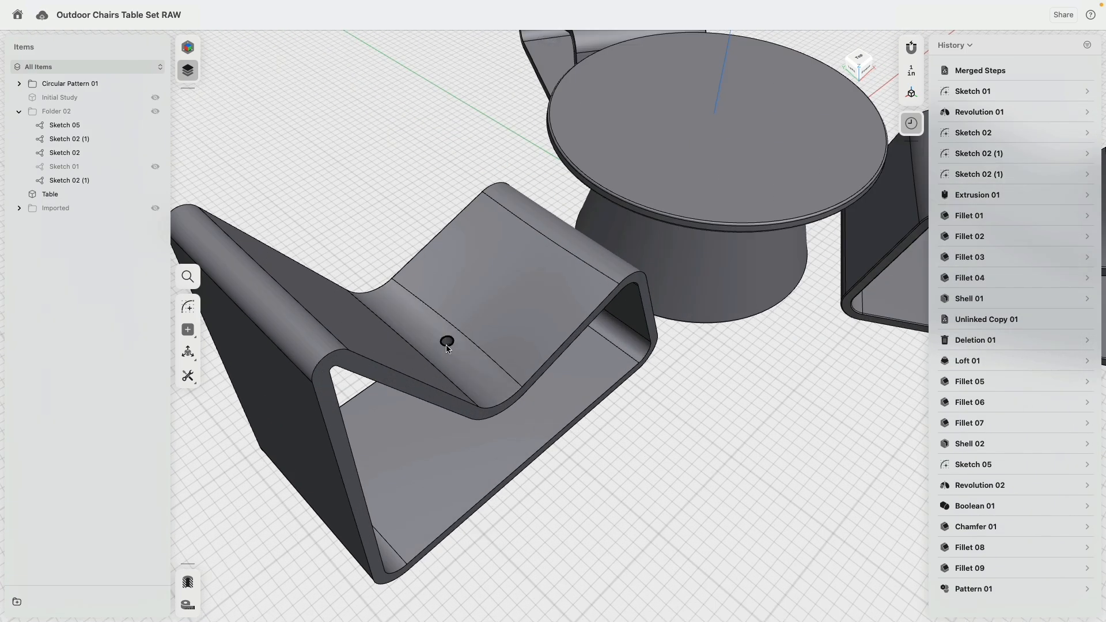
pyautogui.click(448, 346)
pyautogui.scroll(5, 444, 337)
pyautogui.moveTo(435, 321); pyautogui.dragTo(434, 313)
pyautogui.click(916, 447)
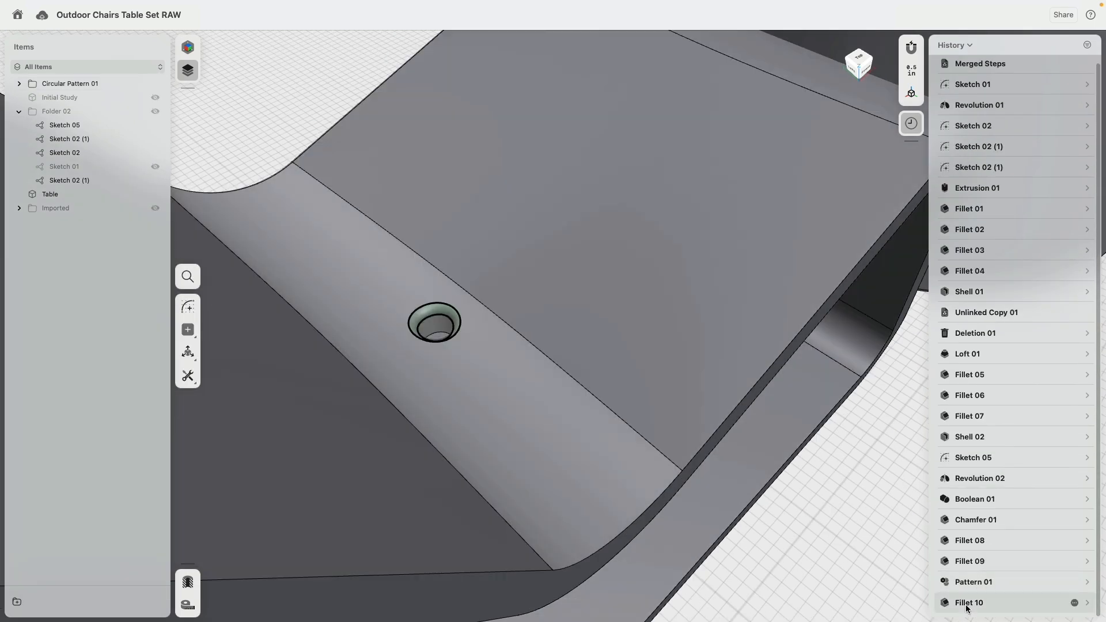
# - Move Fillet 10 in the history to directly before Pattern 01
pyautogui.moveTo(968, 603); pyautogui.dragTo(994, 575)
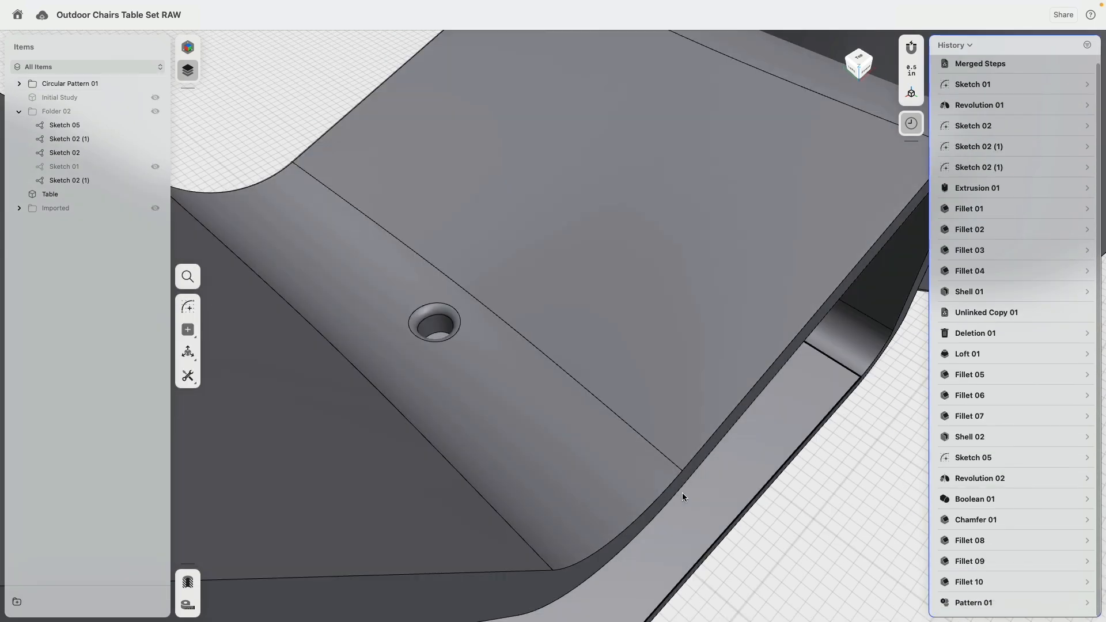
pyautogui.scroll(-10, 682, 494)
pyautogui.moveTo(793, 466); pyautogui.dragTo(645, 430, button='middle')
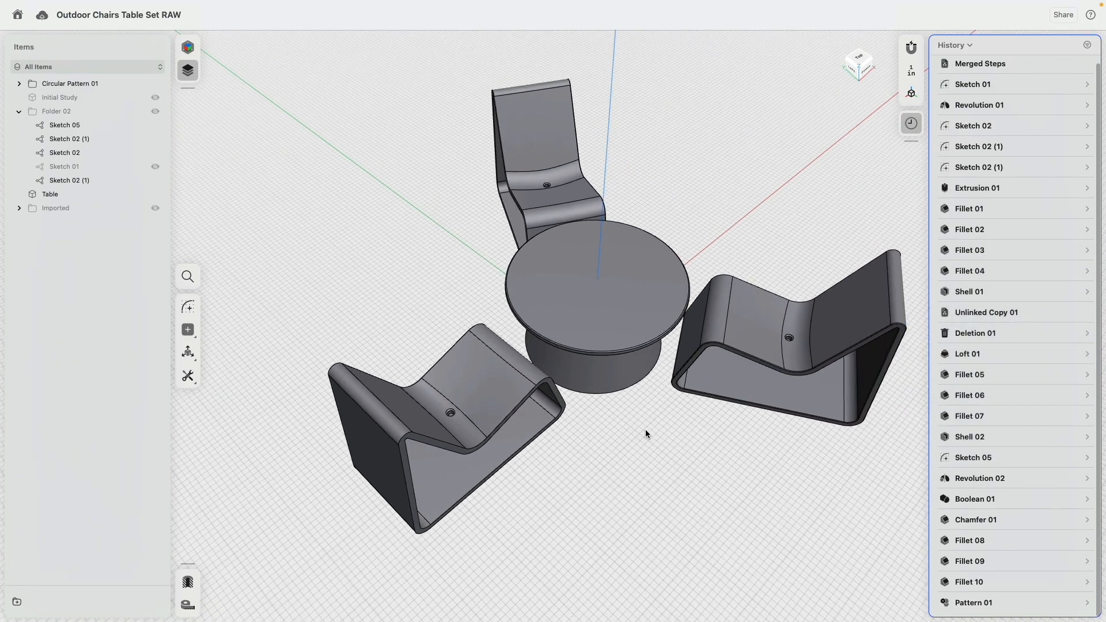
# - Edit Sketch 05 to narrow the drain-hole rectangle to a width of 0.375 in, and exit the sketch
pyautogui.click(981, 466)
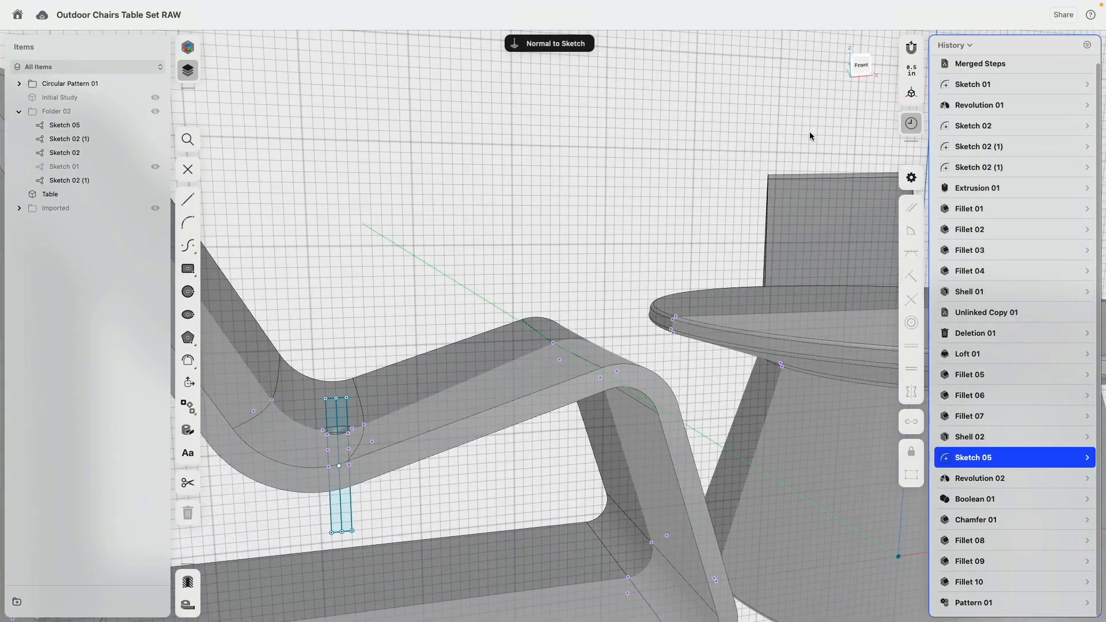
pyautogui.click(862, 67)
pyautogui.scroll(5, 426, 429)
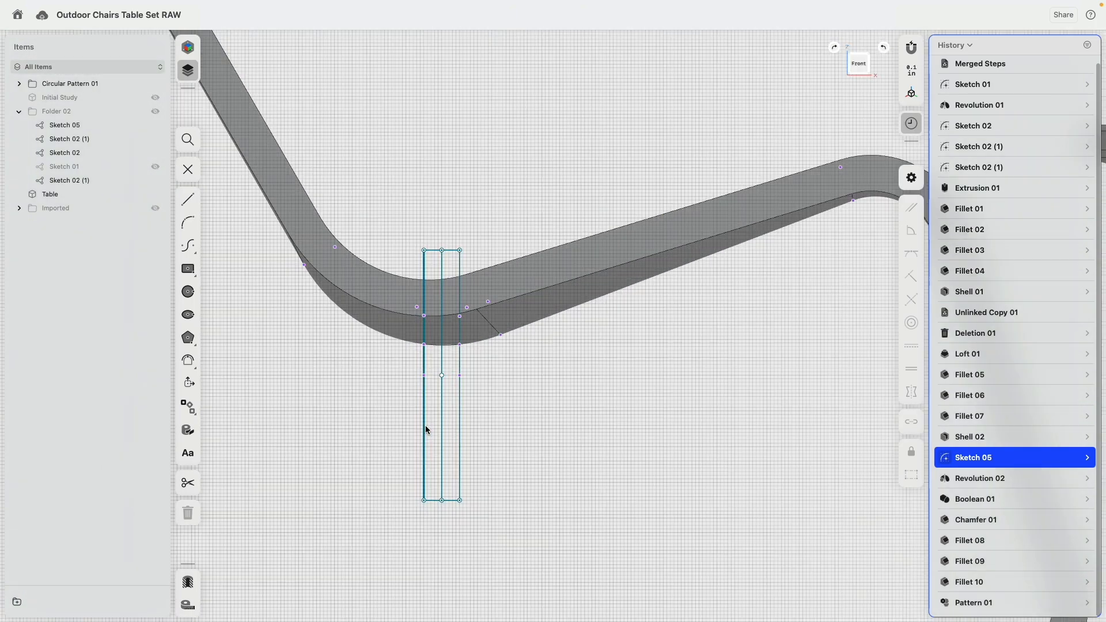
pyautogui.click(461, 397)
pyautogui.scroll(3, 461, 395)
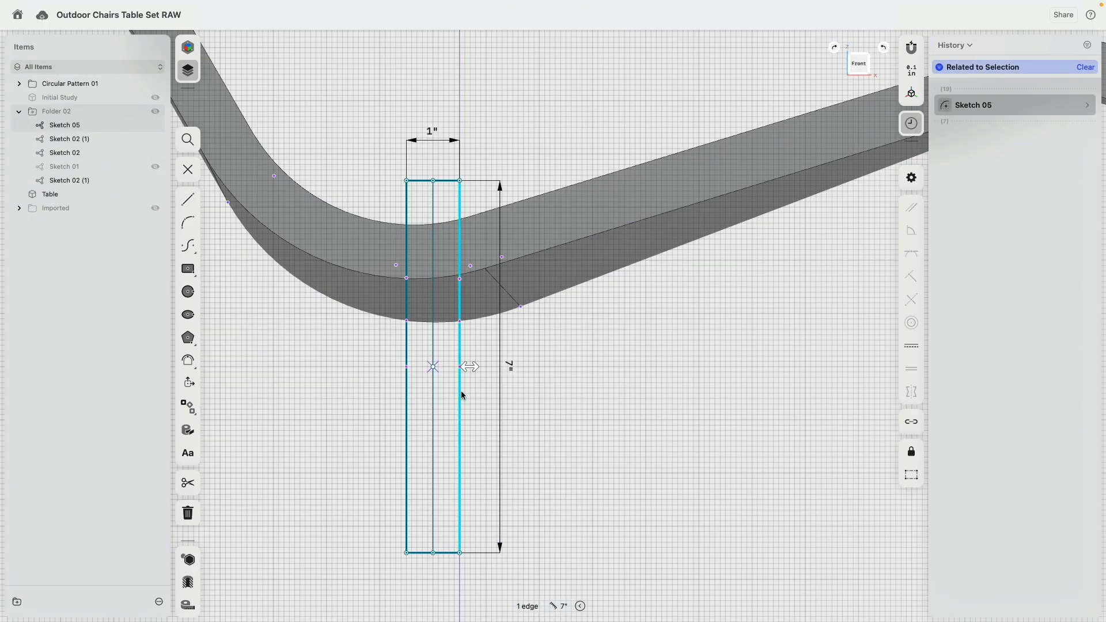
pyautogui.moveTo(470, 369); pyautogui.dragTo(458, 371)
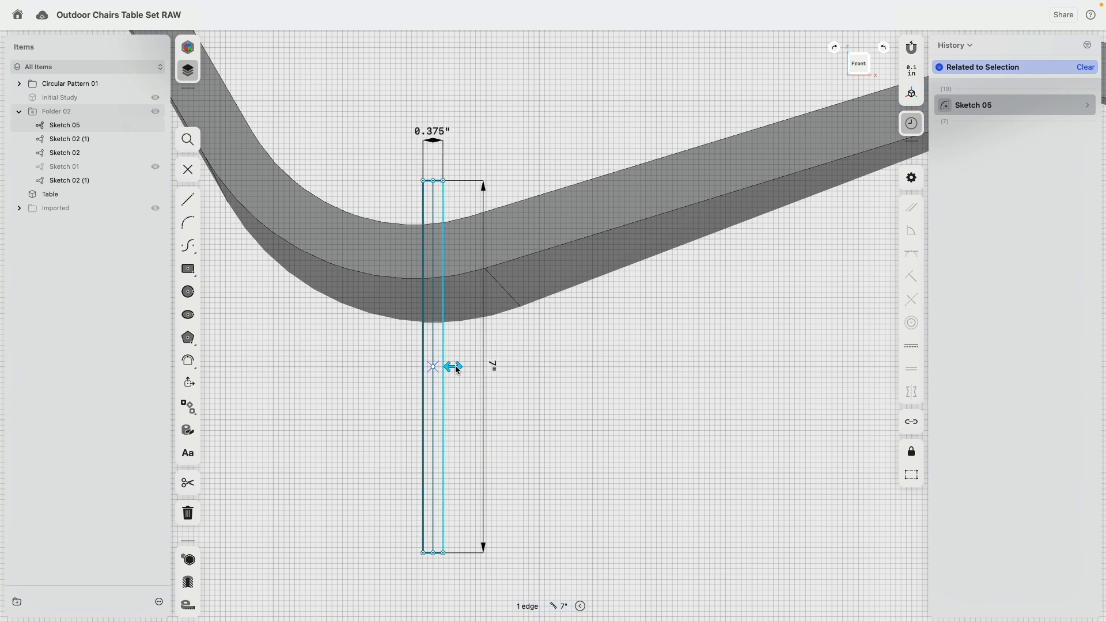
pyautogui.click(582, 405)
pyautogui.scroll(-5, 563, 447)
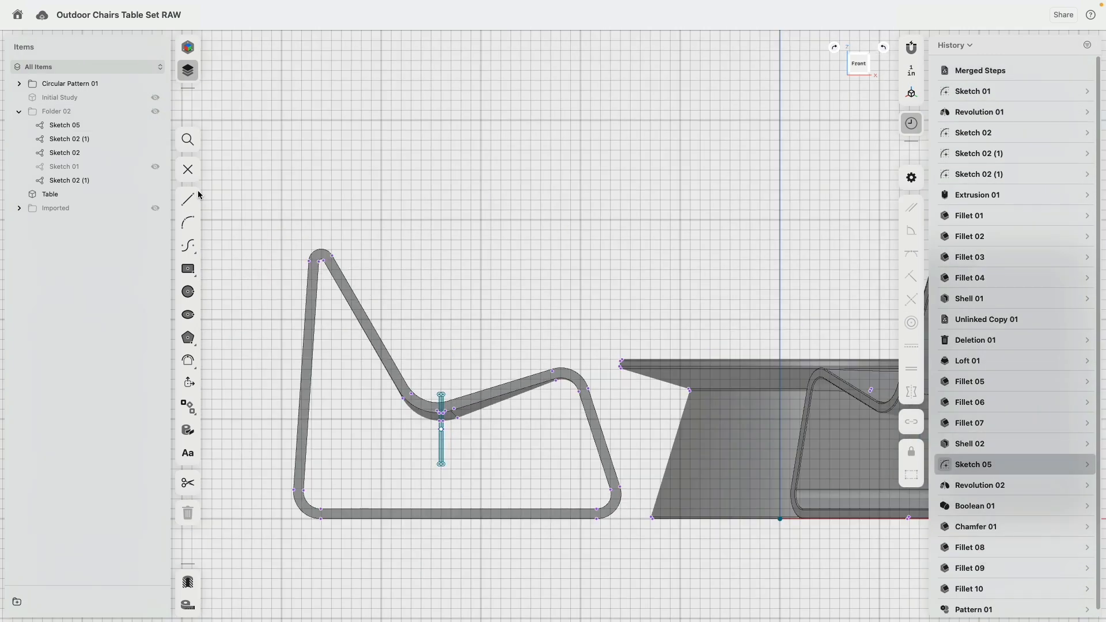
pyautogui.click(188, 169)
# - Turn on the section view through the seat's drain hole and show Folder 02
pyautogui.moveTo(516, 242)
pyautogui.mouseDown(button='right')
pyautogui.moveTo(516, 336)
pyautogui.moveTo(531, 269)
pyautogui.mouseUp(button='right')
pyautogui.click(188, 583)
pyautogui.scroll(10, 395, 410)
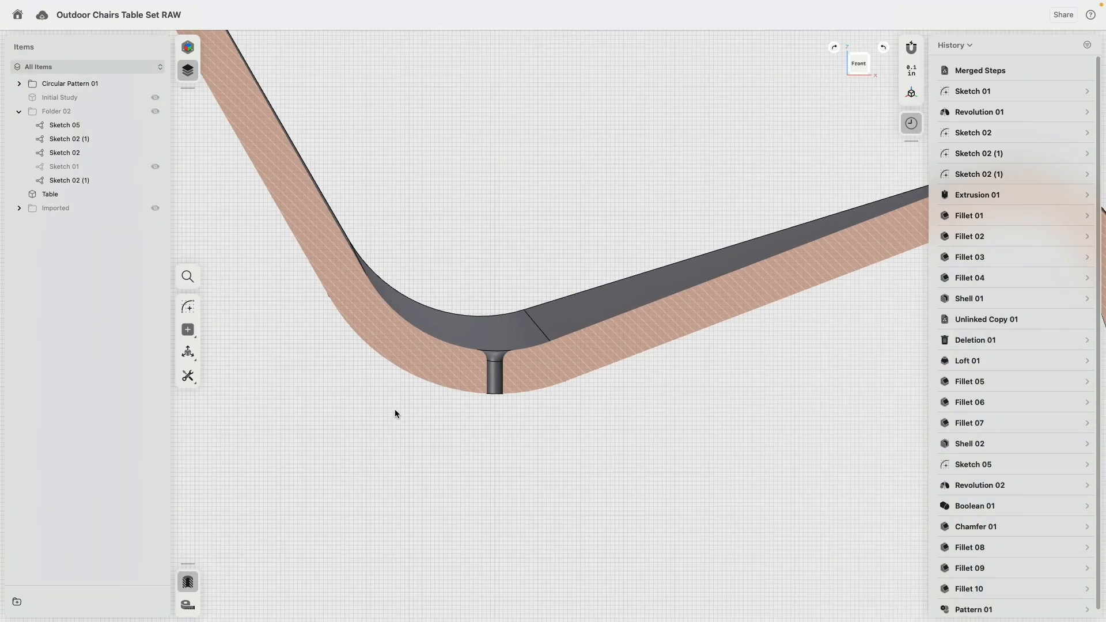
pyautogui.click(155, 111)
# - Try to shift the whole narrow rectangle of Sketch 05 sideways beneath the seat, and exit the sketch
pyautogui.doubleClick(496, 288)
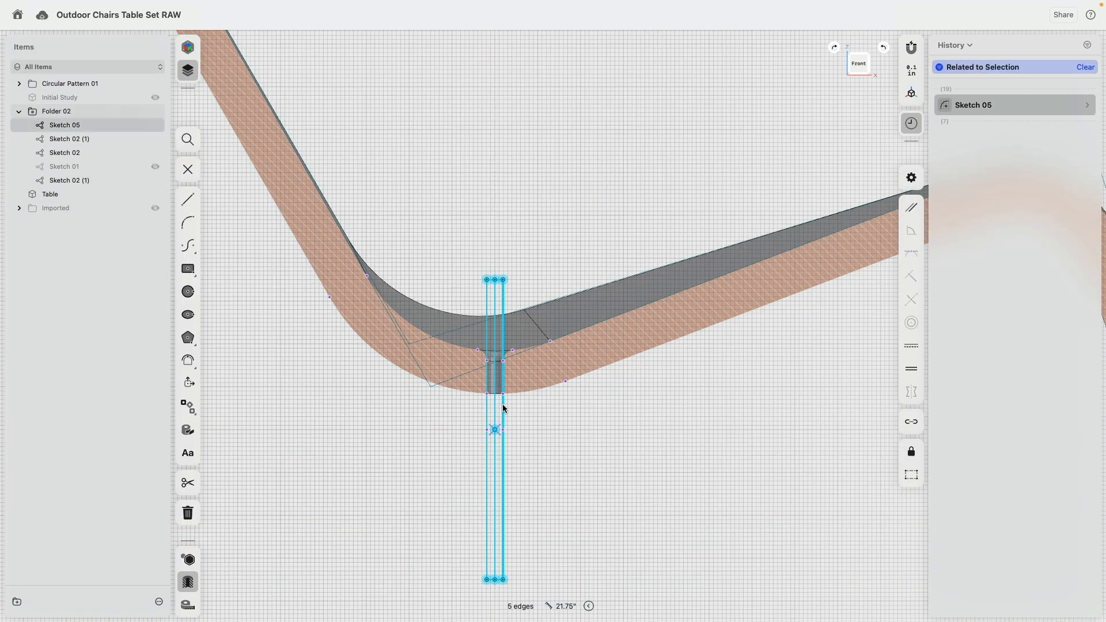
pyautogui.moveTo(492, 433); pyautogui.dragTo(505, 430)
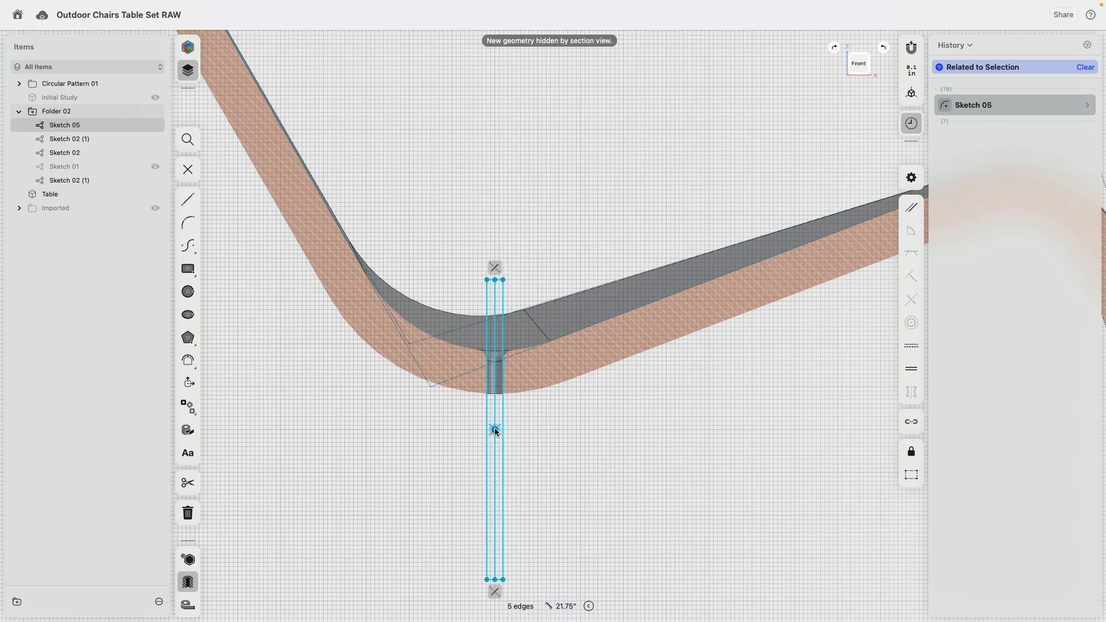
pyautogui.press('Escape')
pyautogui.click(188, 169)
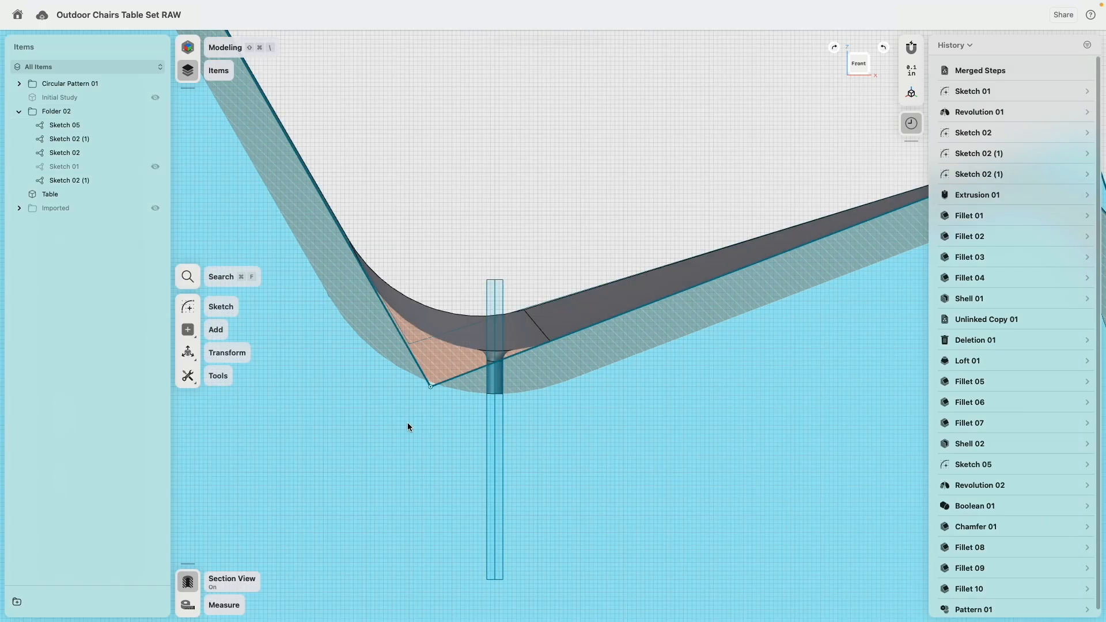
# - Turn off the section view and examine the drain holes across the patterned chairs around the table
pyautogui.scroll(-10, 493, 490)
pyautogui.moveTo(516, 259); pyautogui.dragTo(362, 312, button='right')
pyautogui.scroll(-8, 590, 199)
pyautogui.scroll(12, 580, 330)
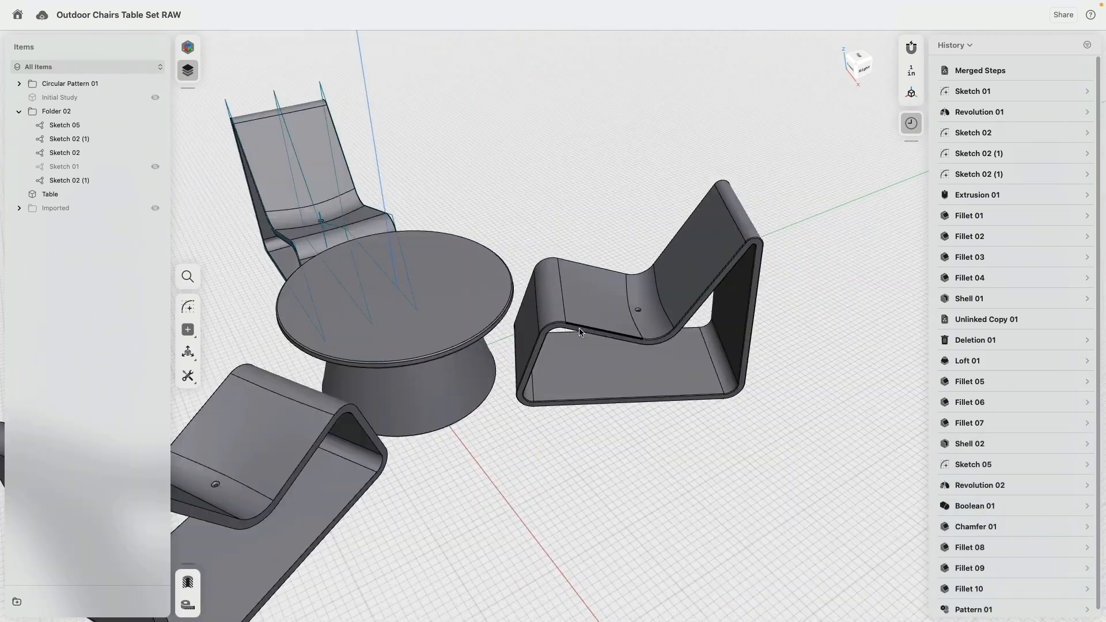
pyautogui.scroll(-6, 377, 419)
pyautogui.moveTo(376, 416); pyautogui.dragTo(590, 328, button='middle')
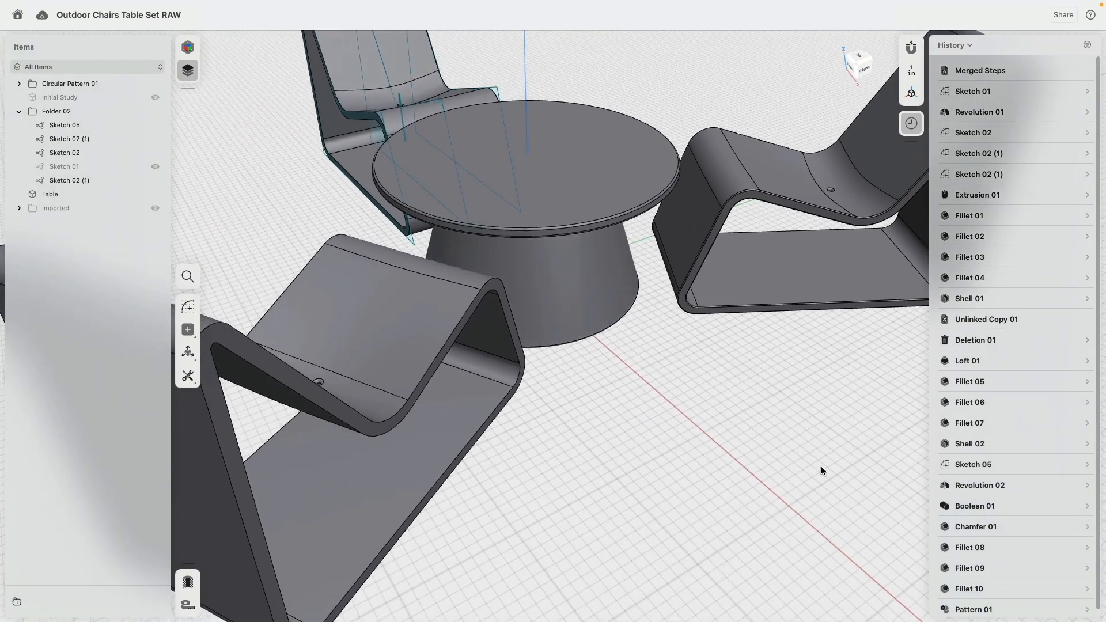
pyautogui.scroll(-1, 982, 602)
pyautogui.click(979, 603)
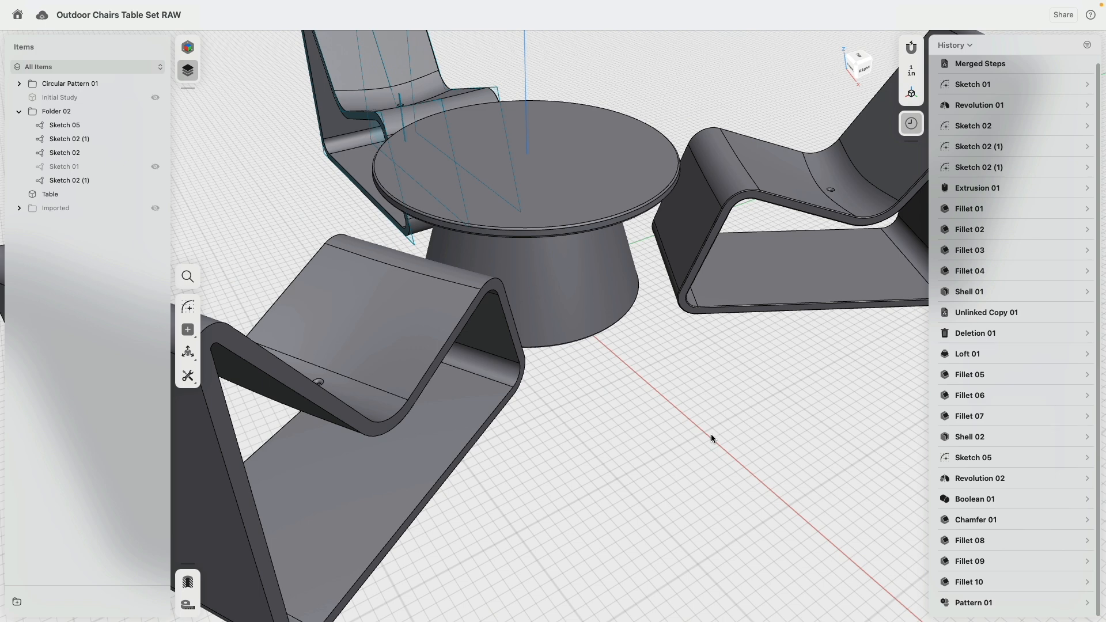
# - Hide Folder 02 and inspect the rounded side edge of one of the patterned chairs
pyautogui.click(155, 111)
pyautogui.scroll(5, 761, 196)
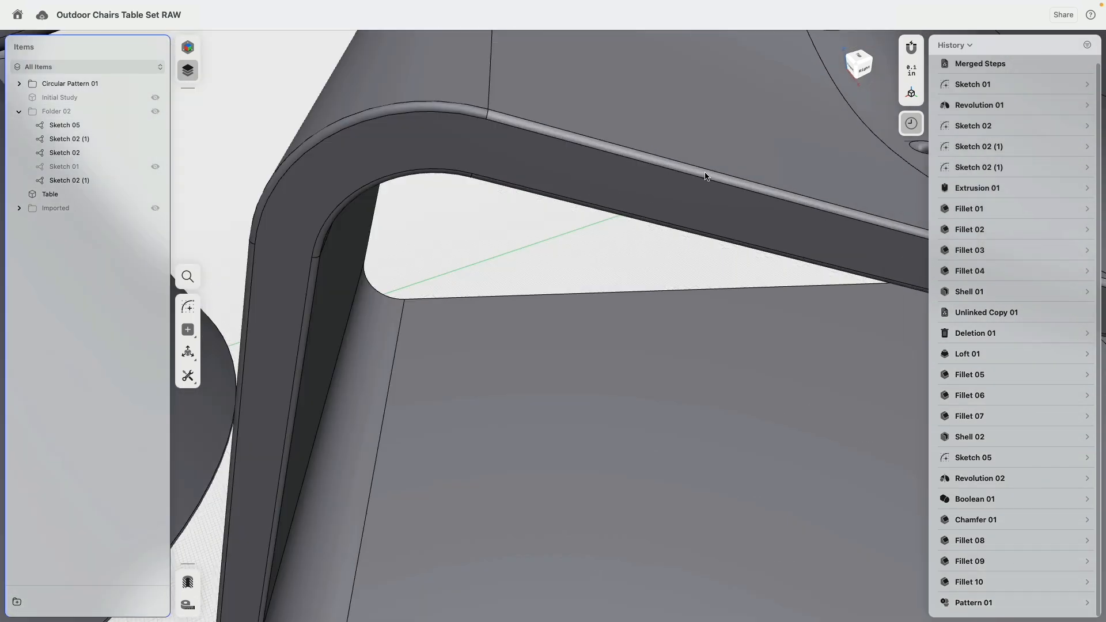
pyautogui.click(710, 176)
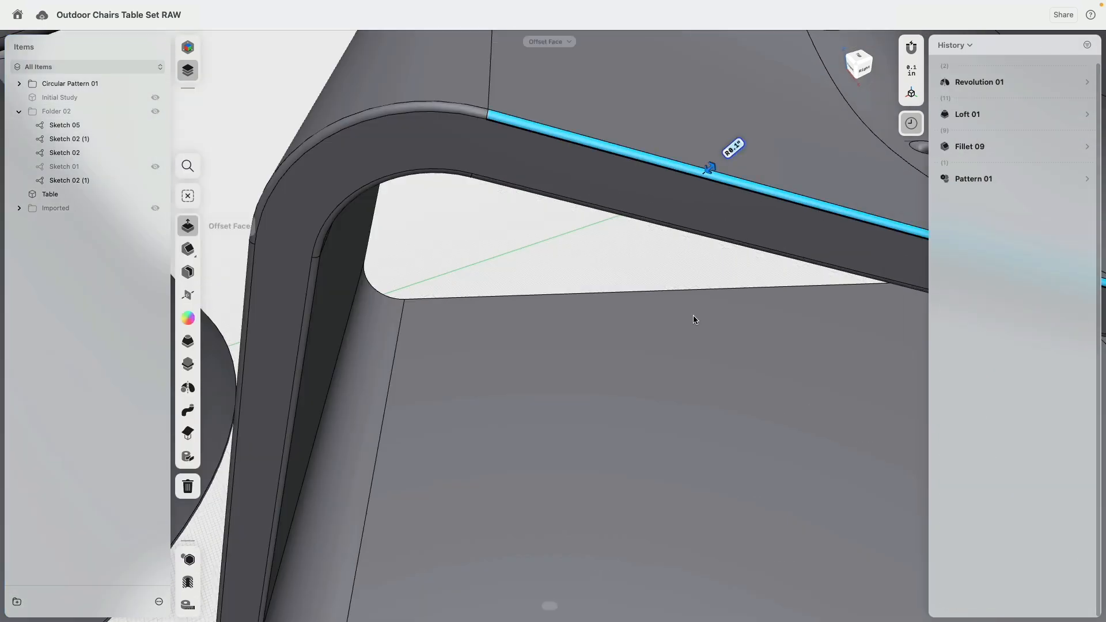
pyautogui.scroll(-10, 697, 275)
pyautogui.click(648, 494)
pyautogui.moveTo(773, 555); pyautogui.dragTo(787, 489, button='middle')
# - Delete the Pattern 01 step from the modeling history
pyautogui.click(983, 610)
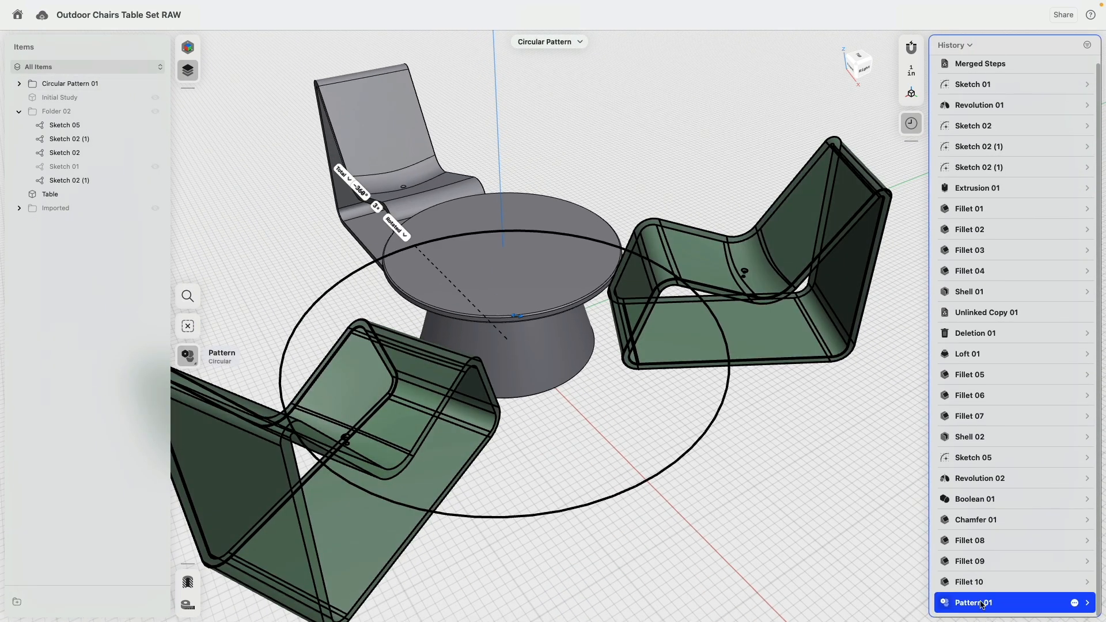
pyautogui.rightClick(983, 604)
pyautogui.click(1000, 590)
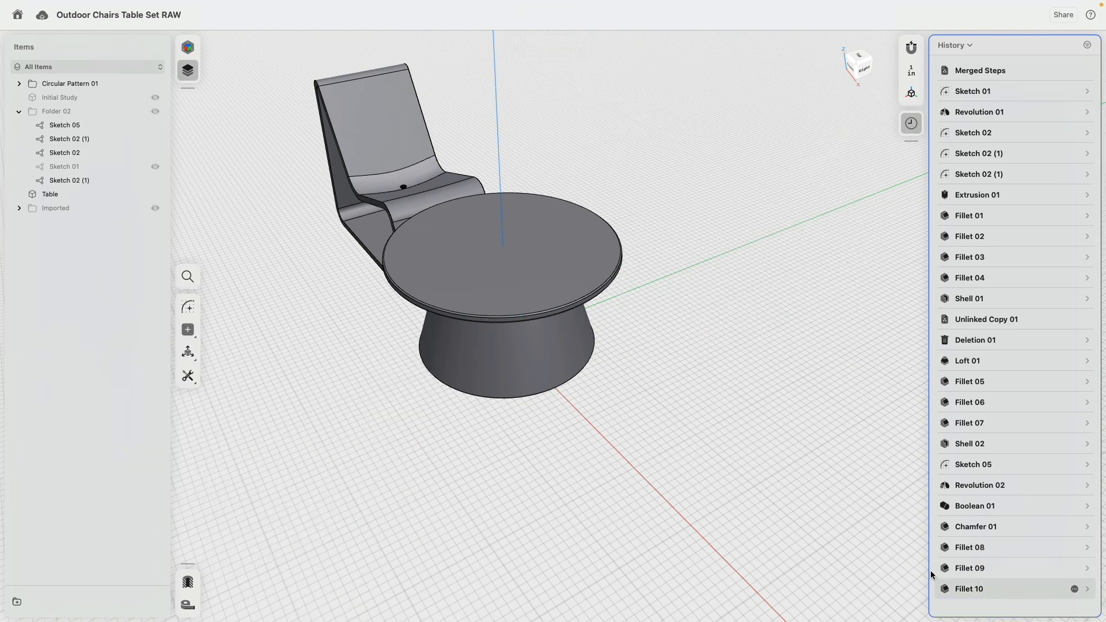
# - Fillet the inner and outer edges along the remaining chair's unrounded side with a 0.125 in radius
pyautogui.moveTo(488, 465); pyautogui.dragTo(530, 466, button='right')
pyautogui.moveTo(530, 467); pyautogui.dragTo(753, 506, button='middle')
pyautogui.scroll(10, 627, 357)
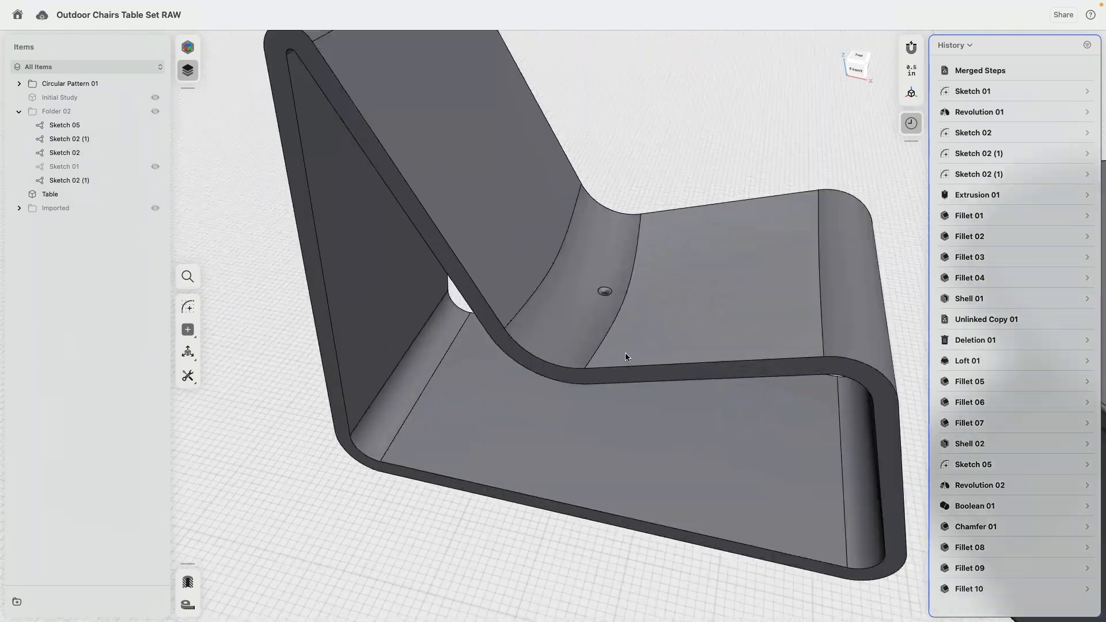
pyautogui.click(630, 367)
pyautogui.click(636, 384)
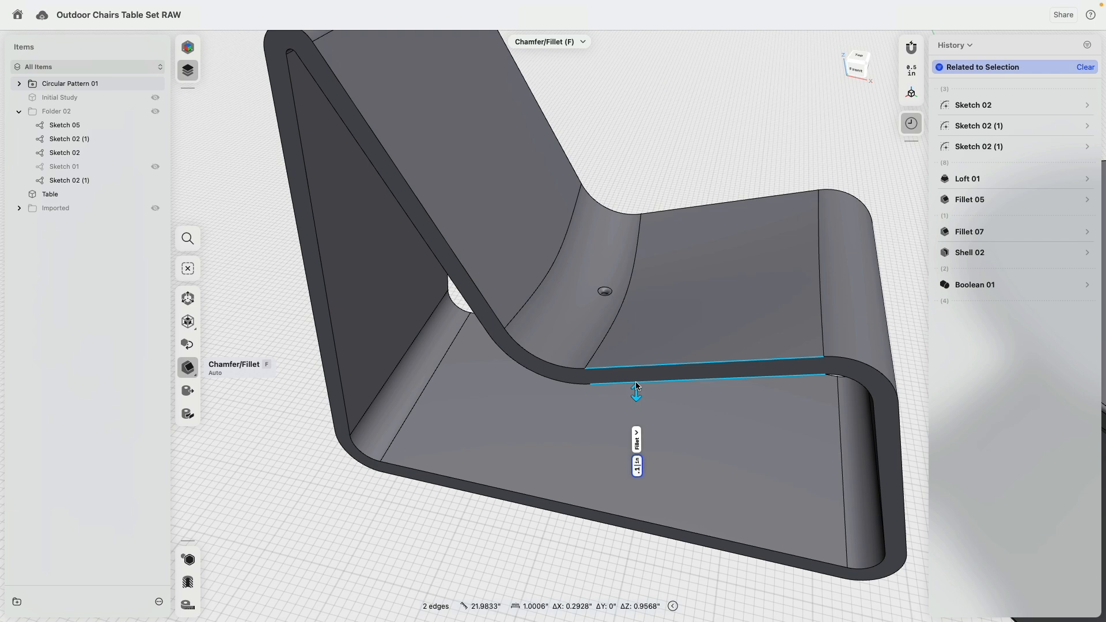
pyautogui.scroll(-10, 636, 386)
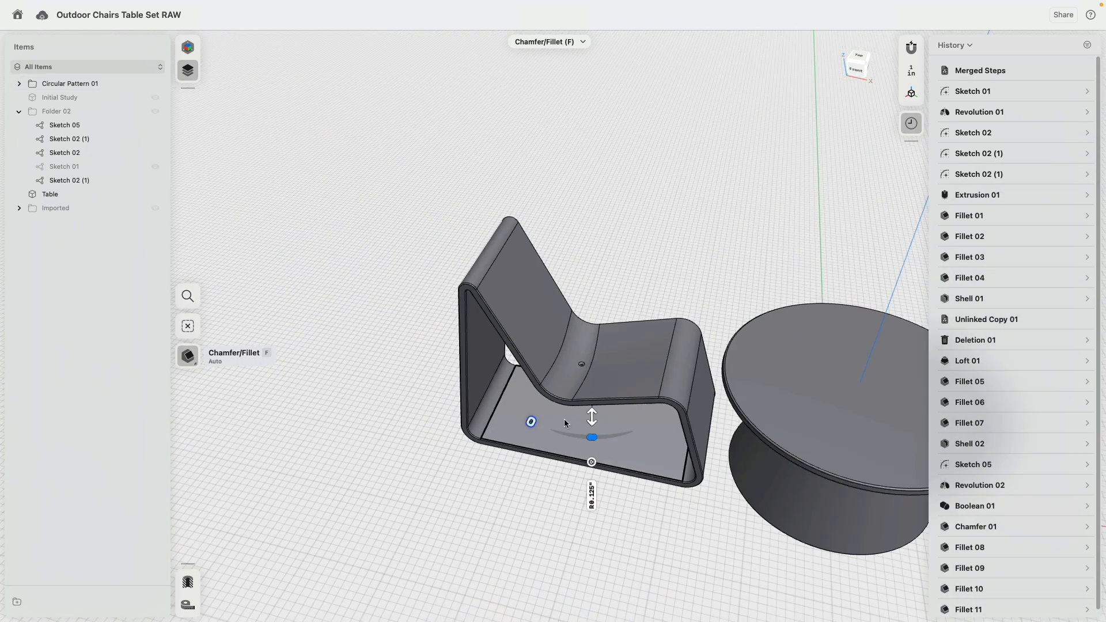
pyautogui.scroll(5, 520, 275)
# - Circular-pattern the filleted chair around the table's center with a quantity of 3
pyautogui.doubleClick(468, 287)
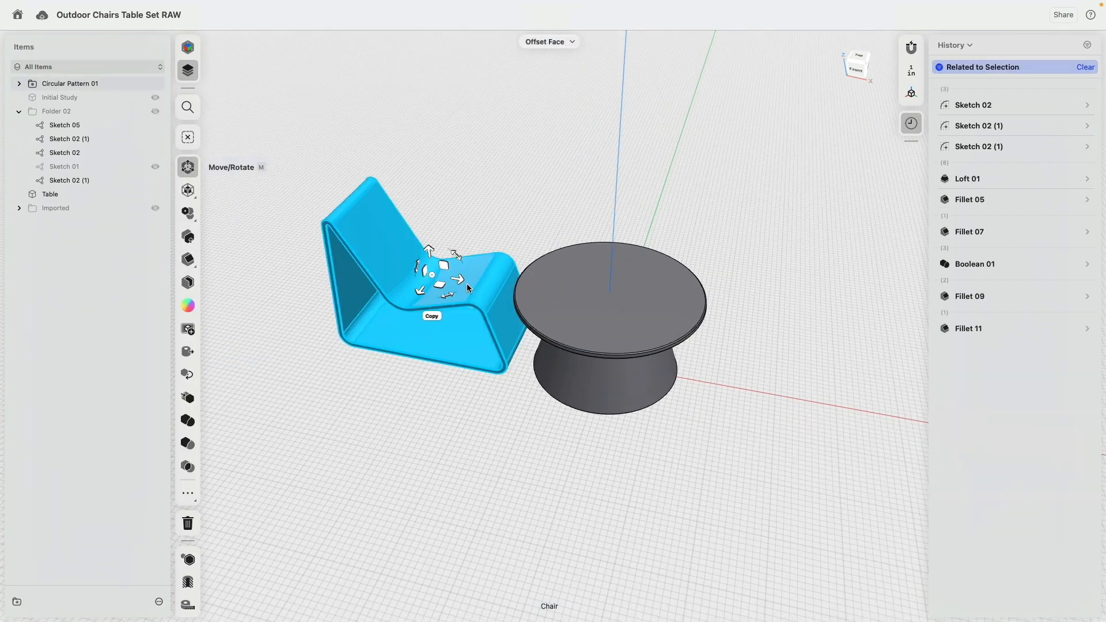
pyautogui.click(188, 213)
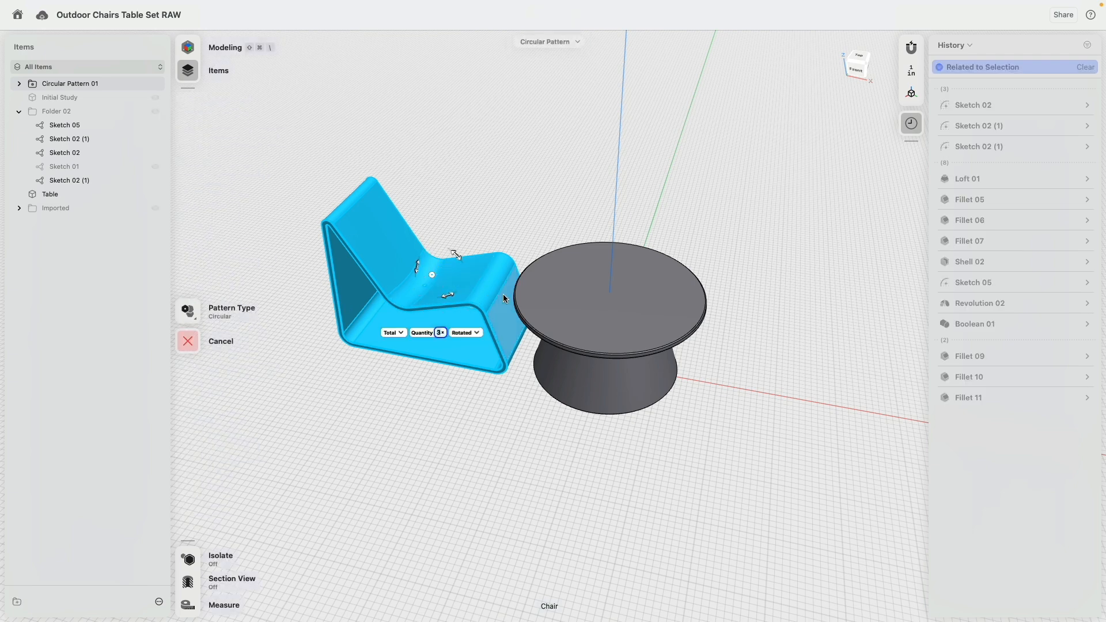
pyautogui.moveTo(427, 280); pyautogui.dragTo(654, 406)
pyautogui.click(188, 312)
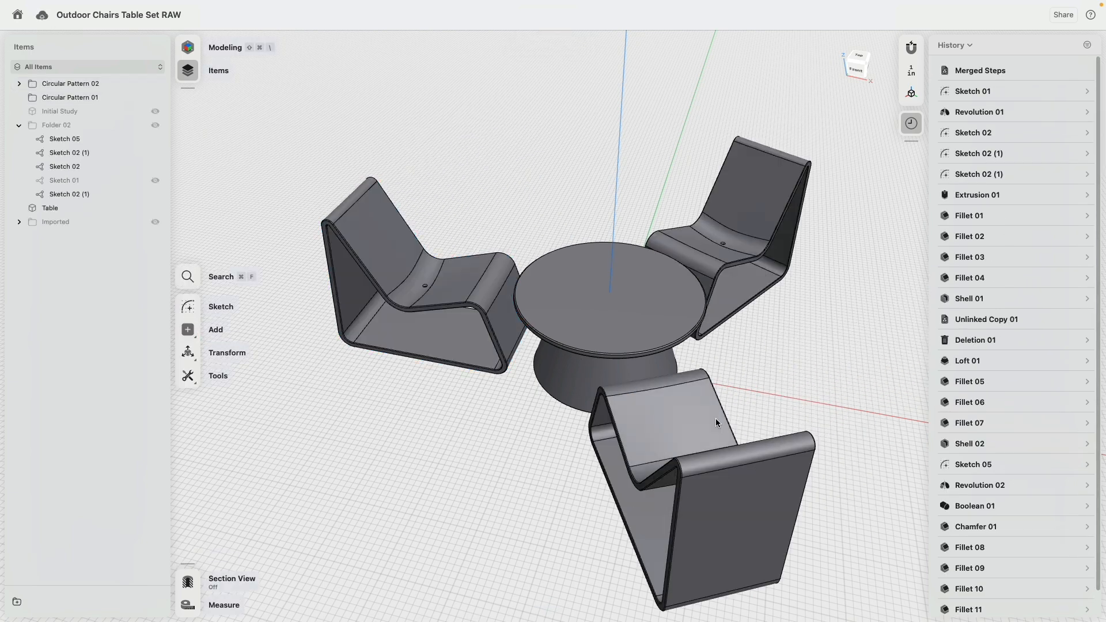
# - Switch from Modeling to the Visualization workspace
pyautogui.moveTo(801, 403); pyautogui.dragTo(563, 439, button='right')
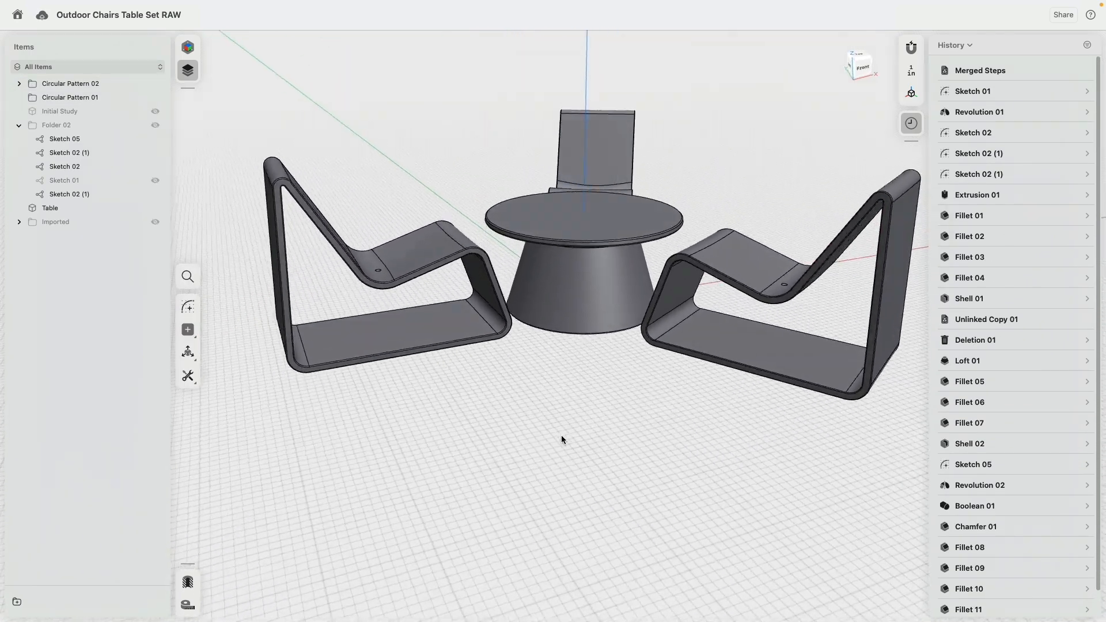
pyautogui.click(186, 46)
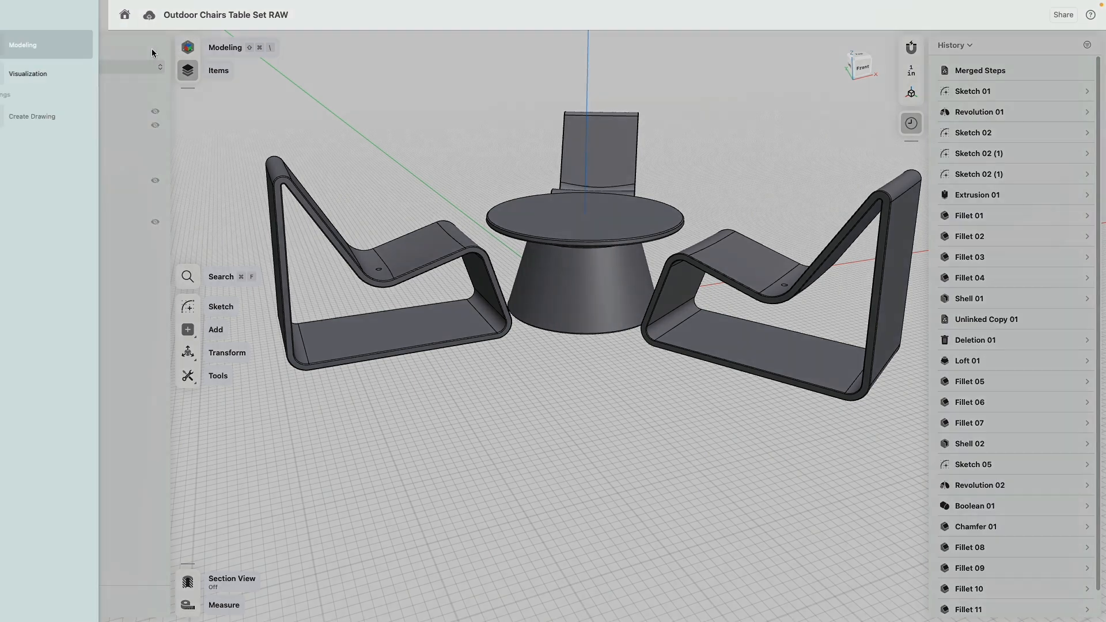
pyautogui.click(82, 74)
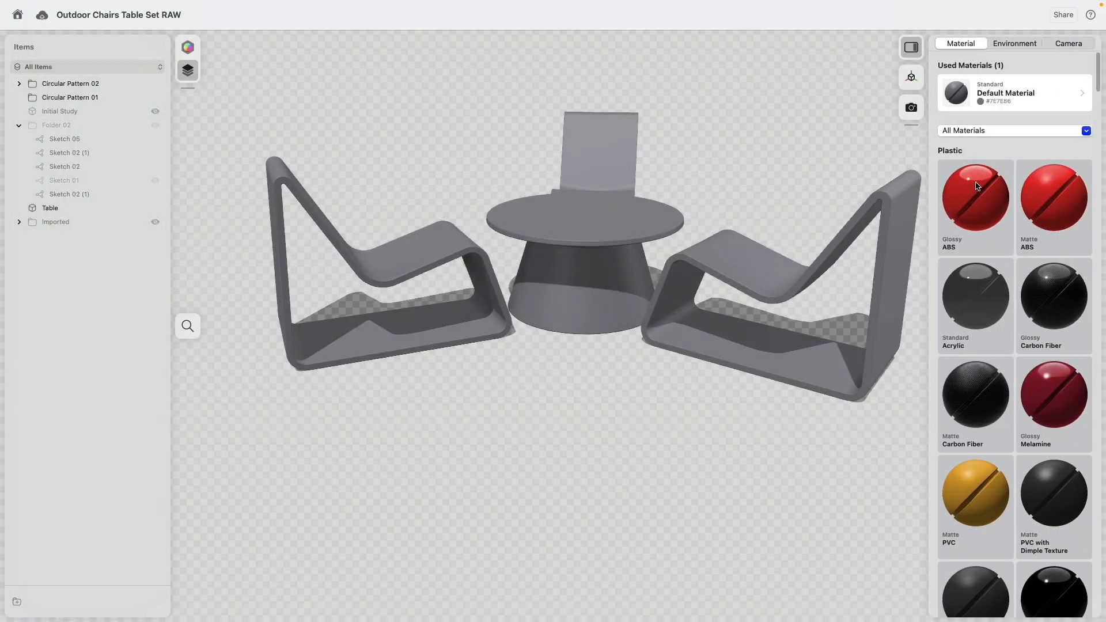
# - Apply Glossy ABS to the table and chairs, and replace it with red Matte ABS in the used materials
pyautogui.moveTo(979, 189); pyautogui.dragTo(766, 276)
pyautogui.moveTo(973, 226); pyautogui.dragTo(599, 221)
pyautogui.moveTo(1011, 234); pyautogui.dragTo(375, 246)
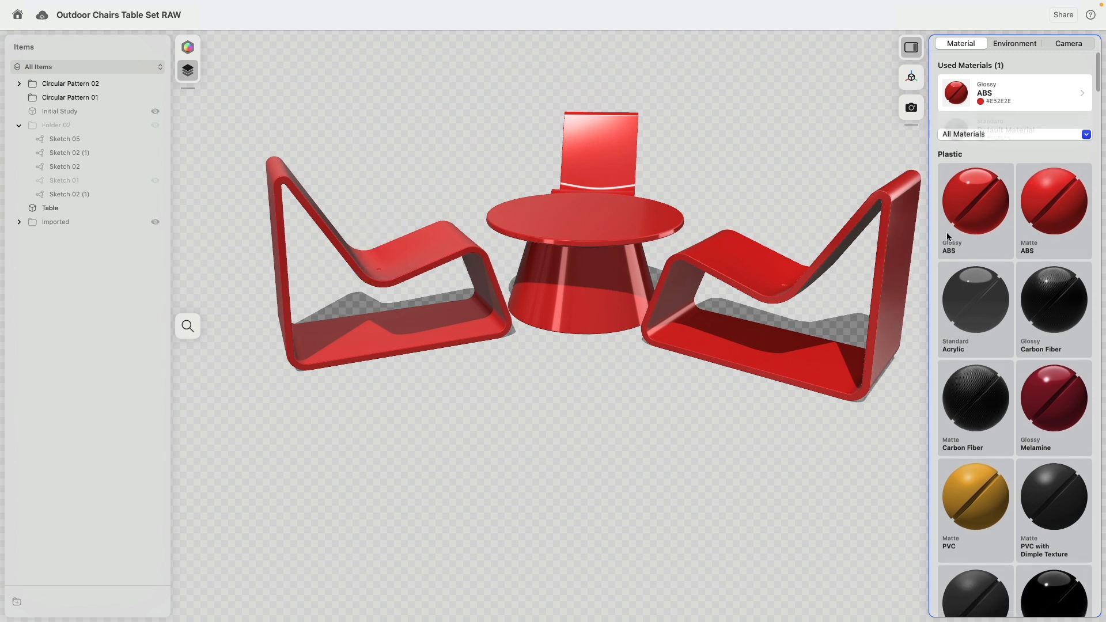
pyautogui.moveTo(1046, 192); pyautogui.dragTo(950, 95)
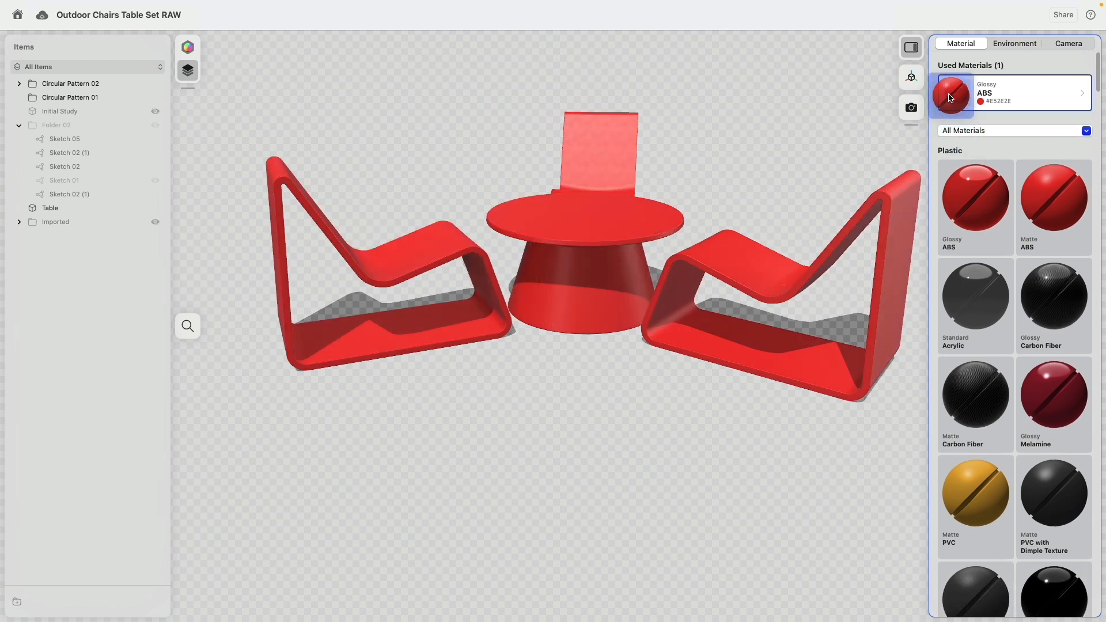
# - Color the table's top face white (#FFFFFF)
pyautogui.moveTo(610, 355); pyautogui.dragTo(617, 403, button='right')
pyautogui.click(577, 217)
pyautogui.moveTo(951, 398); pyautogui.dragTo(925, 373)
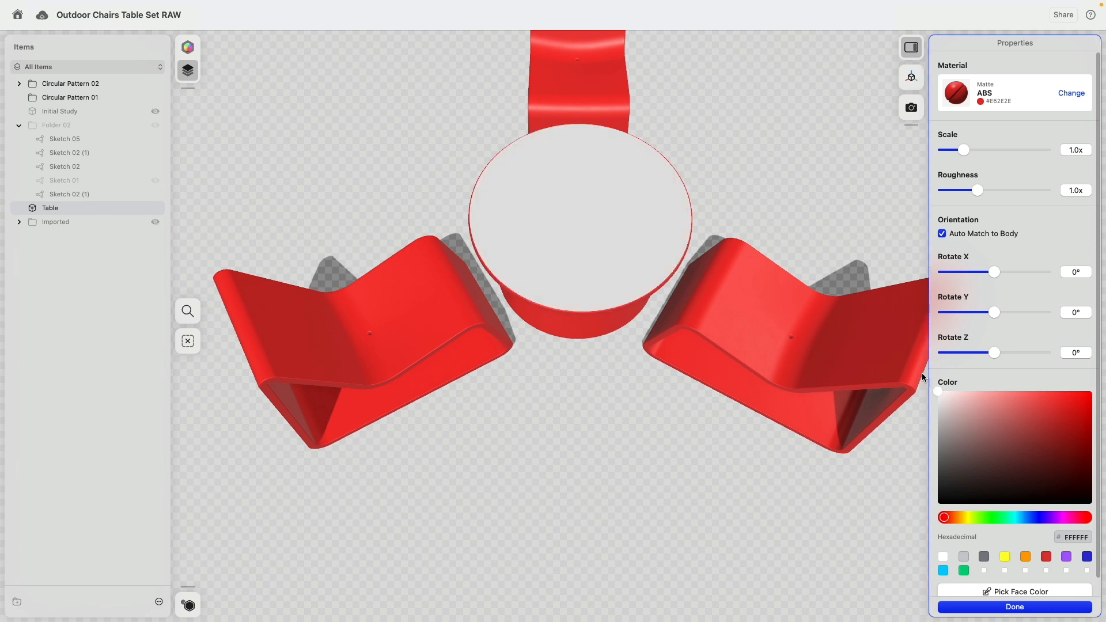
# - Change the drain-hole faces in one chair's seat to the white Matte ABS material
pyautogui.click(703, 487)
pyautogui.moveTo(703, 486); pyautogui.dragTo(738, 415, button='right')
pyautogui.scroll(10, 782, 311)
pyautogui.click(782, 306)
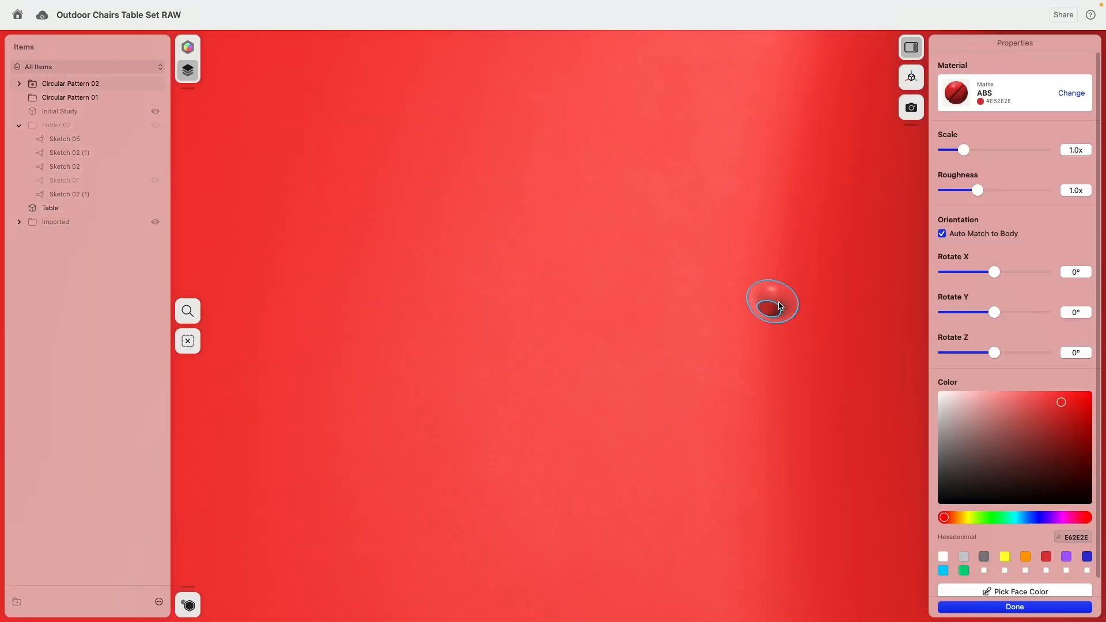
pyautogui.click(958, 93)
pyautogui.click(970, 180)
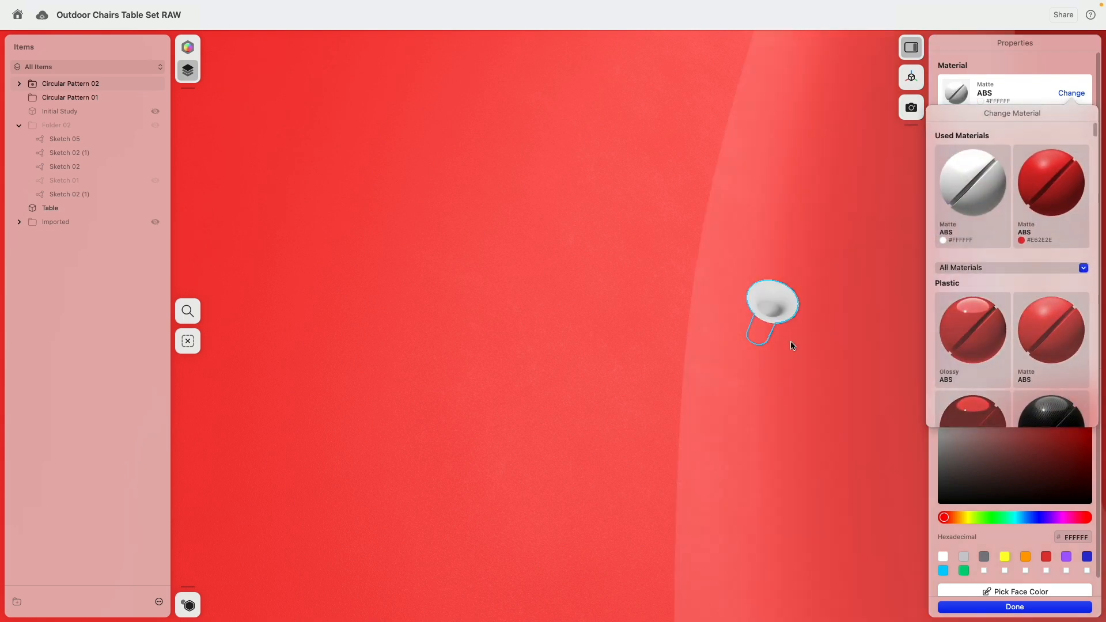
pyautogui.scroll(-10, 749, 368)
pyautogui.moveTo(733, 222); pyautogui.dragTo(672, 177, button='right')
pyautogui.click(656, 131)
pyautogui.moveTo(656, 131); pyautogui.dragTo(916, 130, button='right')
pyautogui.scroll(-8, 616, 432)
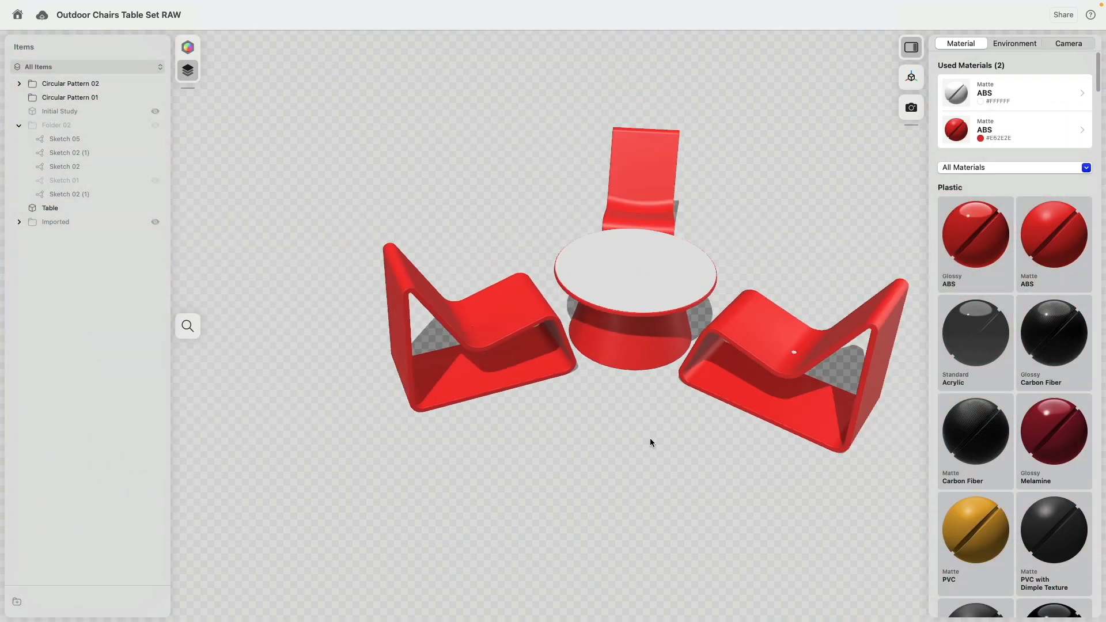
pyautogui.moveTo(651, 441); pyautogui.dragTo(597, 418, button='middle')
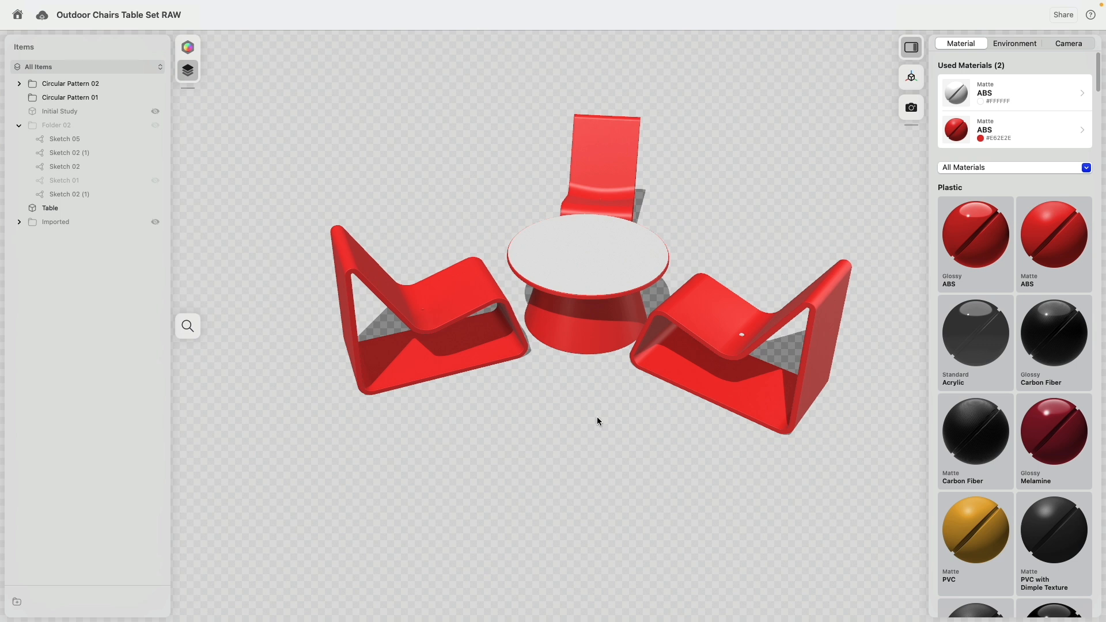
# - Replace the used white ABS with red Matte ABS, and recolor only the table's top face white (#FFFFFF)
pyautogui.moveTo(966, 129); pyautogui.dragTo(961, 96)
pyautogui.click(605, 252)
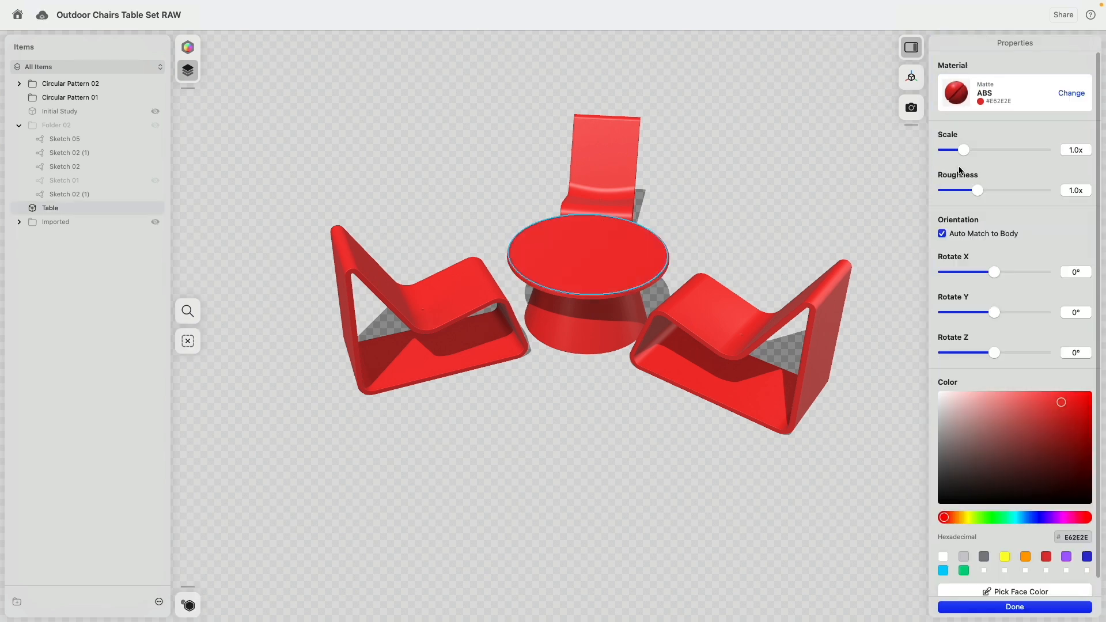
pyautogui.click(943, 556)
pyautogui.click(632, 480)
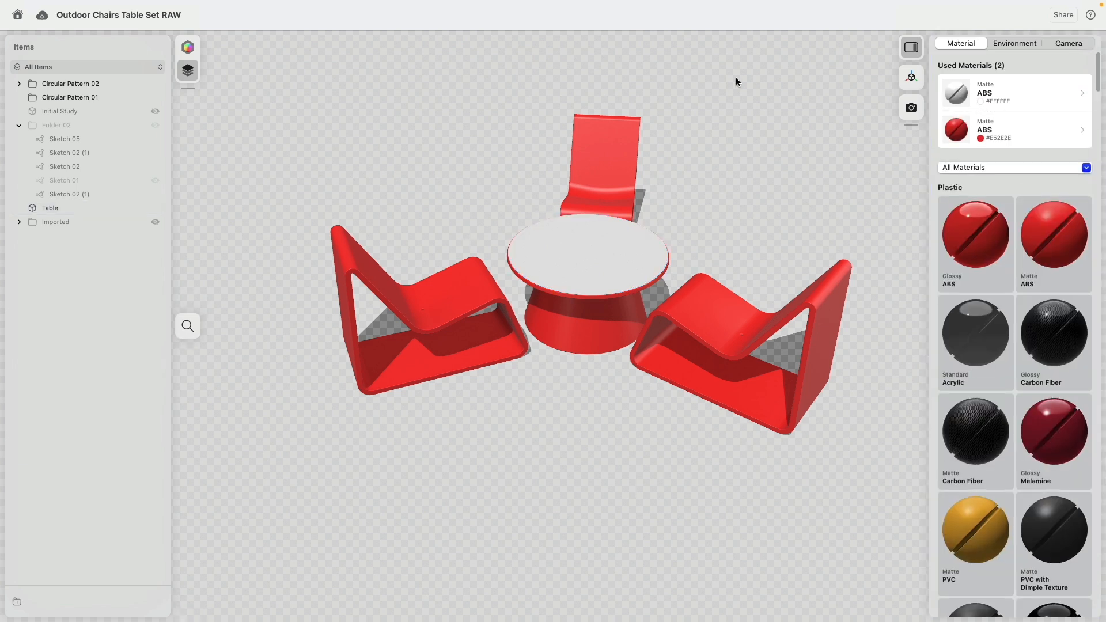
# - Set the studio environment to Black and White Stage and hide the side panels
pyautogui.click(992, 43)
pyautogui.click(1024, 404)
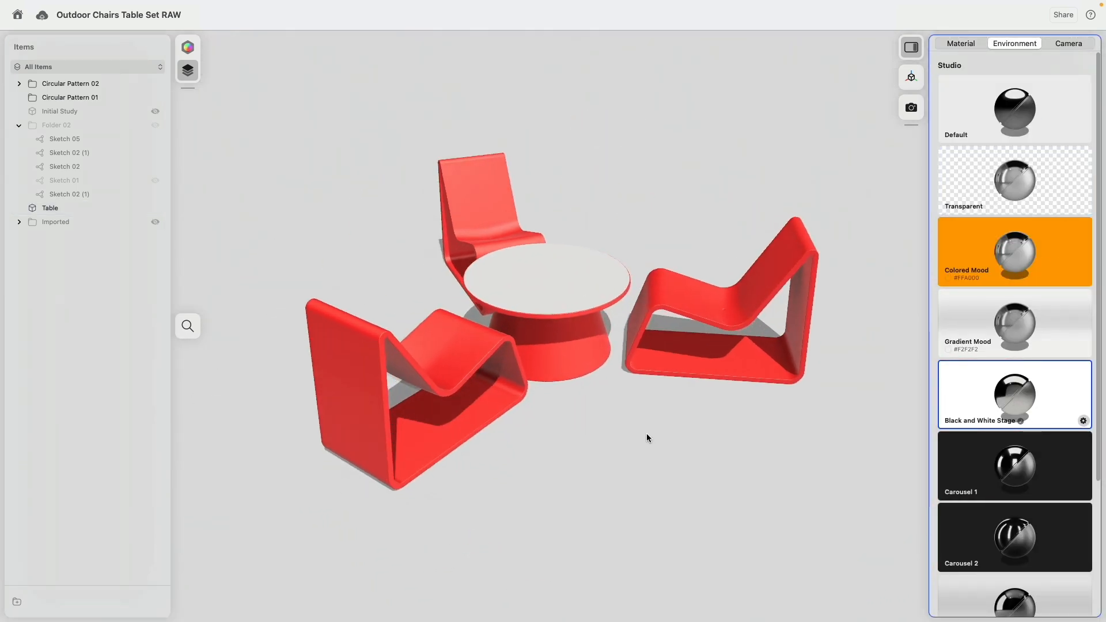
pyautogui.click(910, 49)
pyautogui.moveTo(887, 276); pyautogui.dragTo(888, 247, button='right')
pyautogui.moveTo(695, 193); pyautogui.dragTo(731, 226, button='middle')
pyautogui.scroll(4, 730, 227)
pyautogui.moveTo(731, 226); pyautogui.dragTo(731, 258, button='right')
pyautogui.moveTo(719, 182); pyautogui.dragTo(738, 194, button='middle')
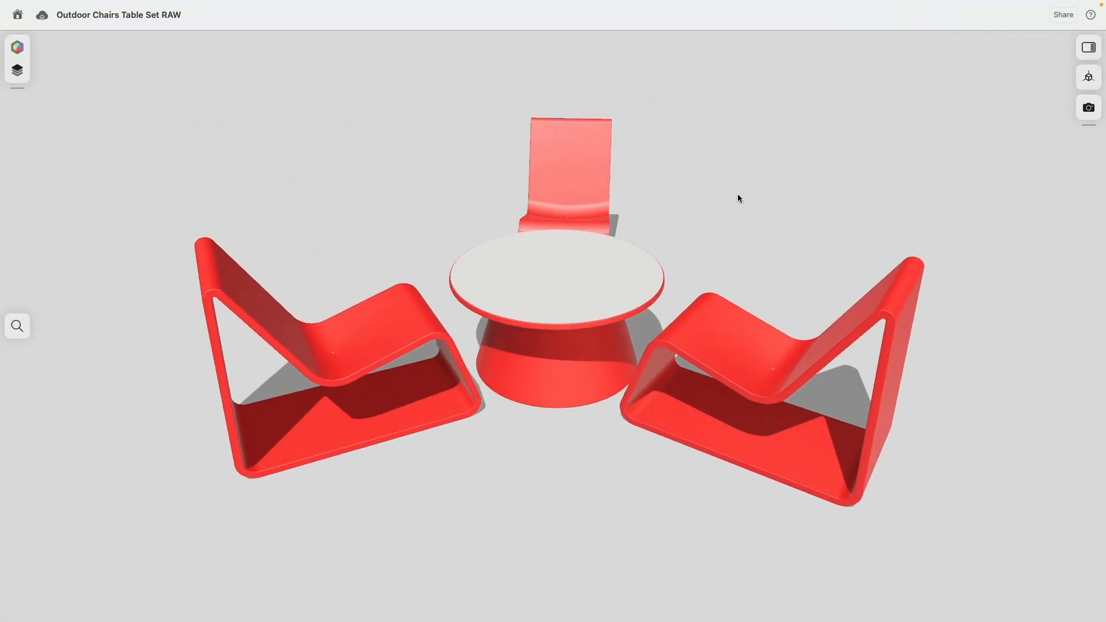